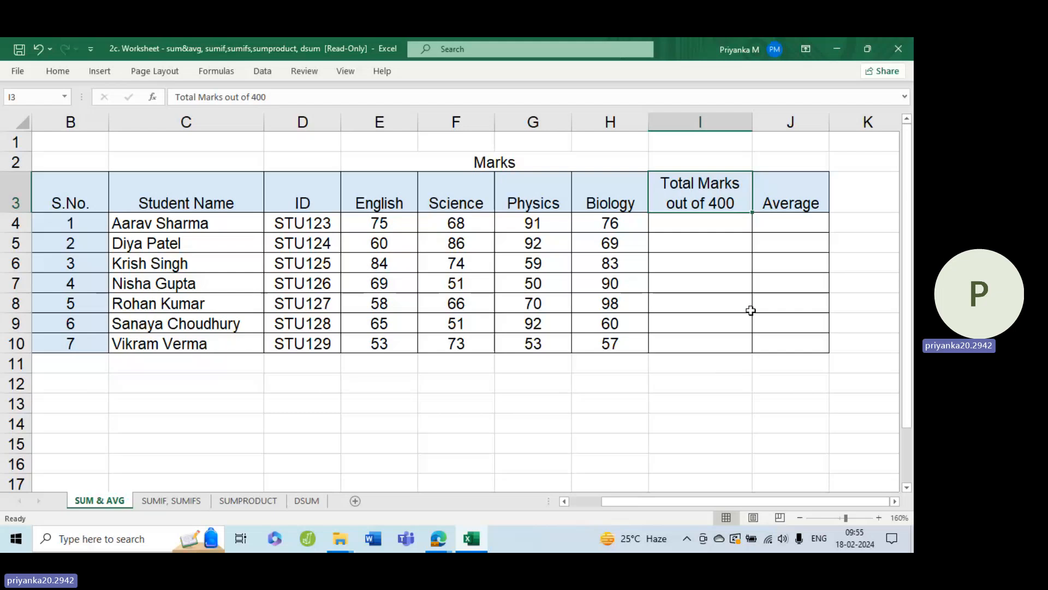
Add the last student's English and Science marks in F12 with =E10+F10, and clear that trial formula
left_click(718, 218)
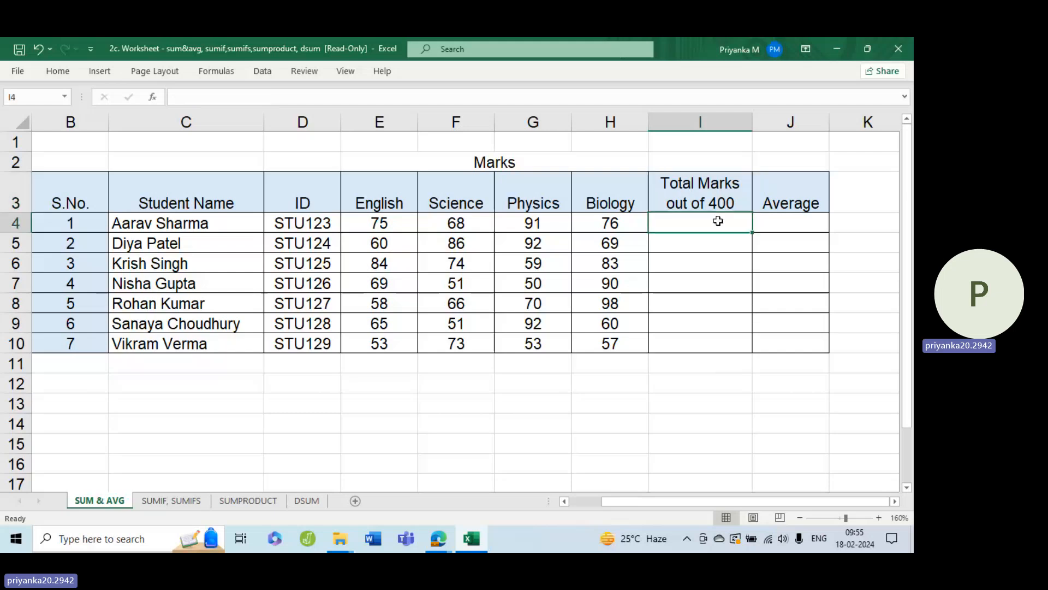
double_click(719, 218)
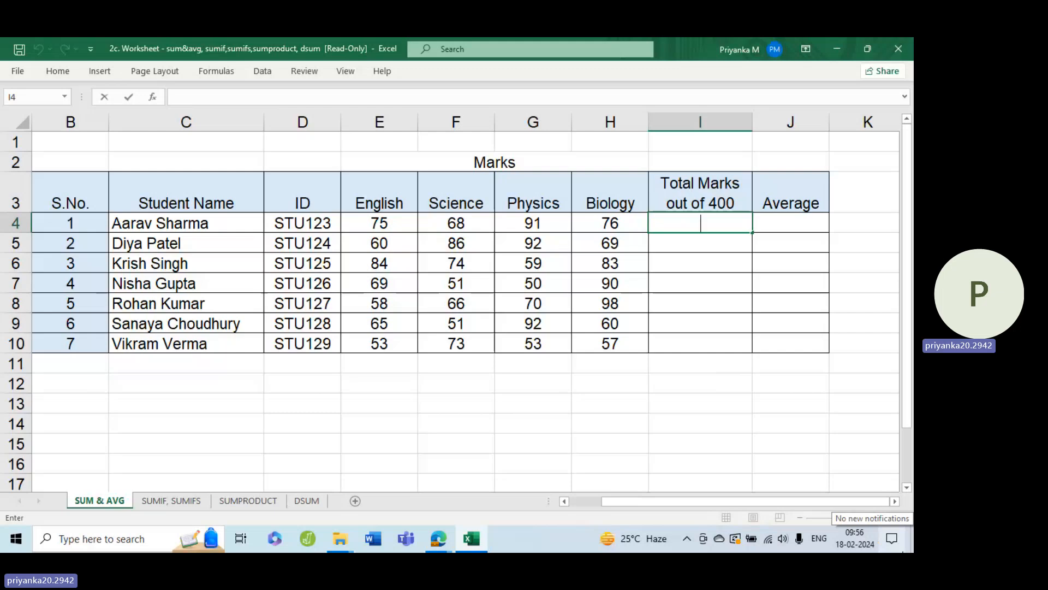
left_click(448, 377)
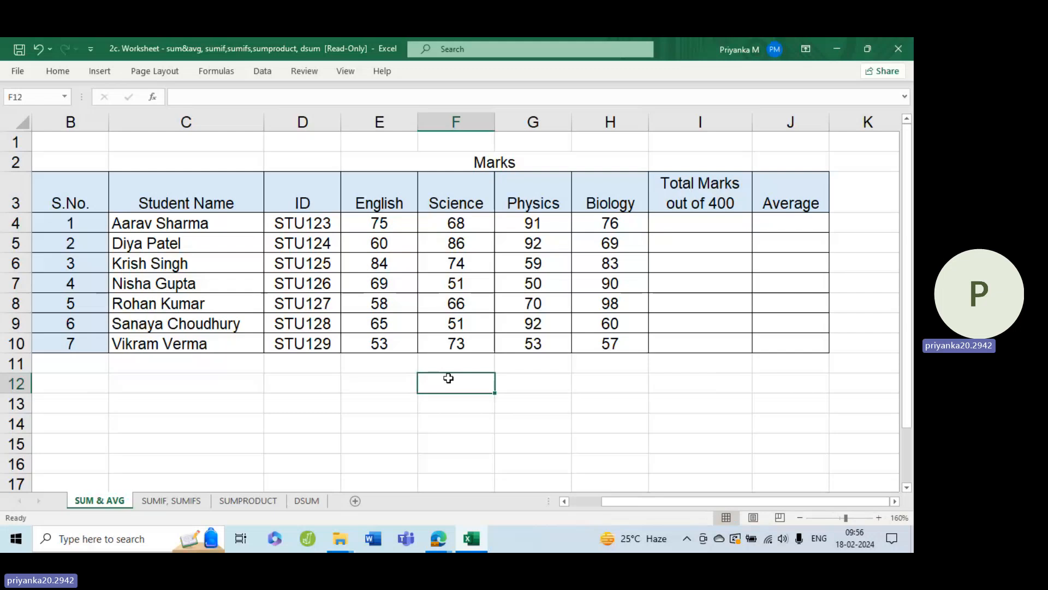
type("=")
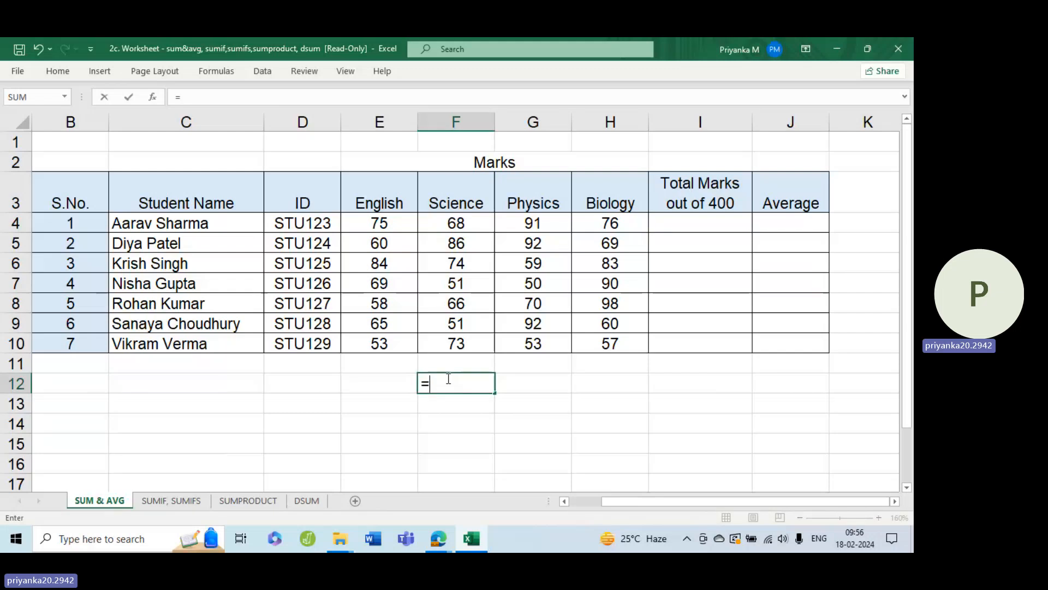
left_click(398, 348)
type("+")
left_click(478, 348)
key("Return")
left_click(489, 376)
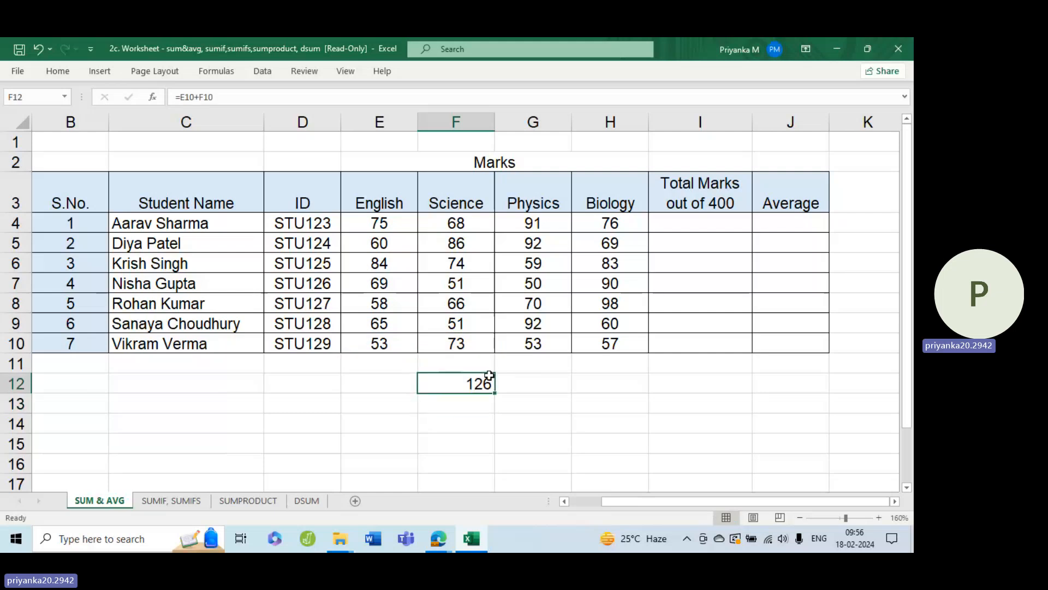
key("Delete")
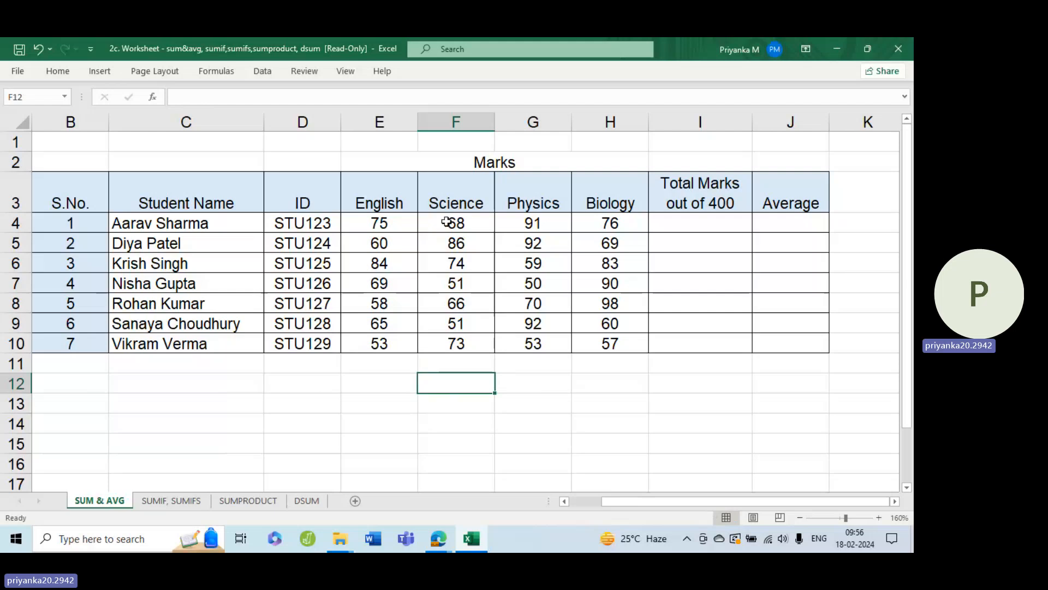
Calculate the first student's total marks in I4 with =SUM(E4:H4)
left_click(680, 220)
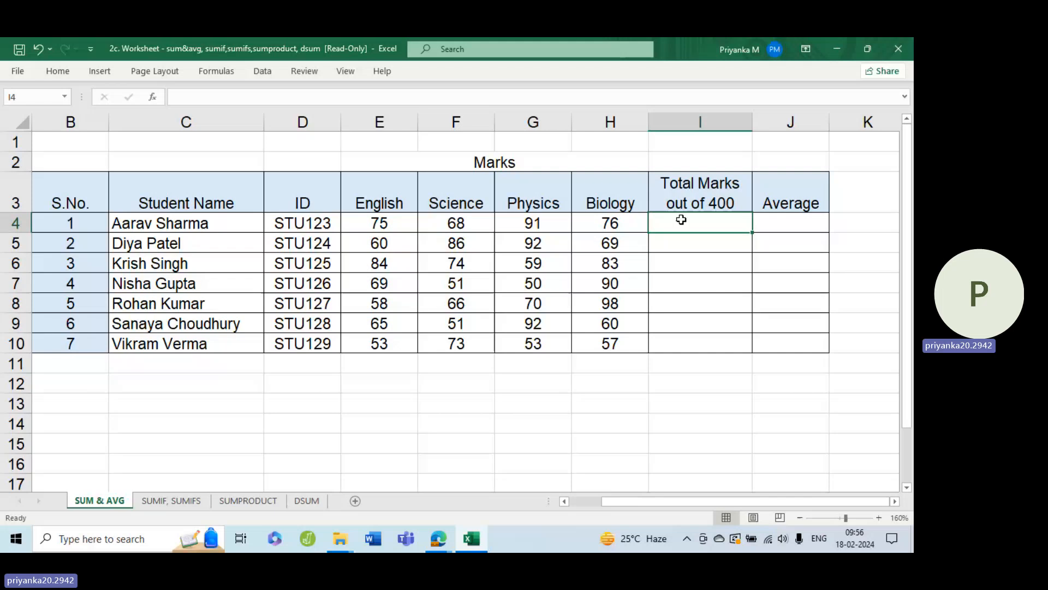
type("=sum")
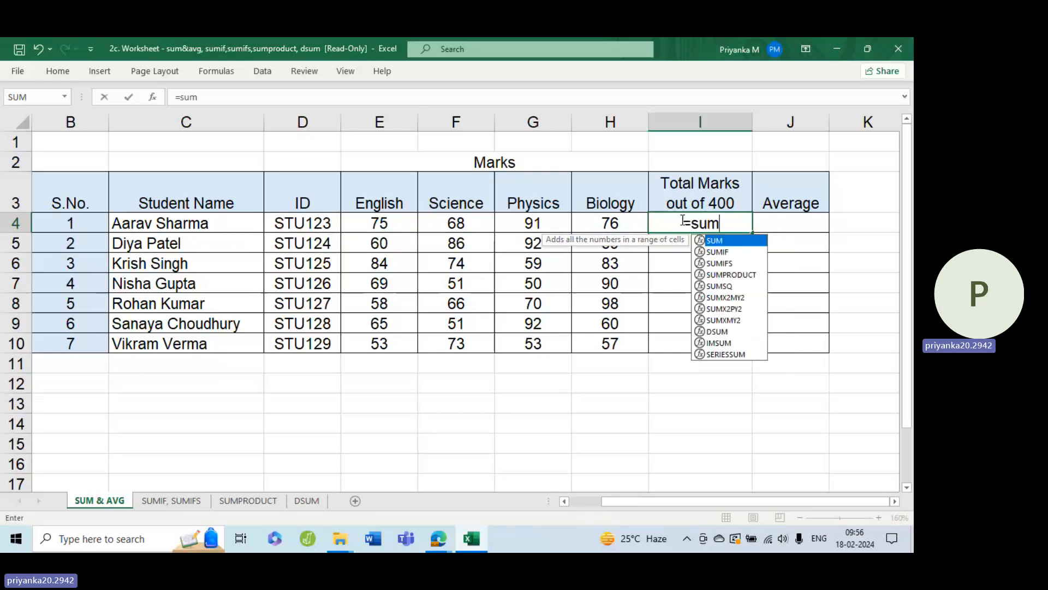
key("Tab")
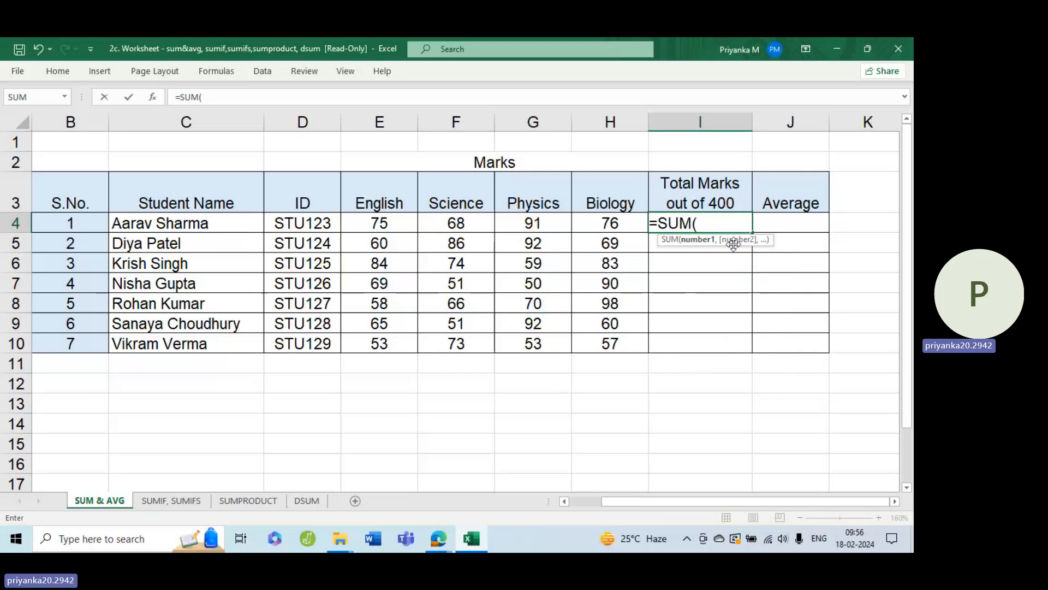
left_click_drag(387, 223, 599, 220)
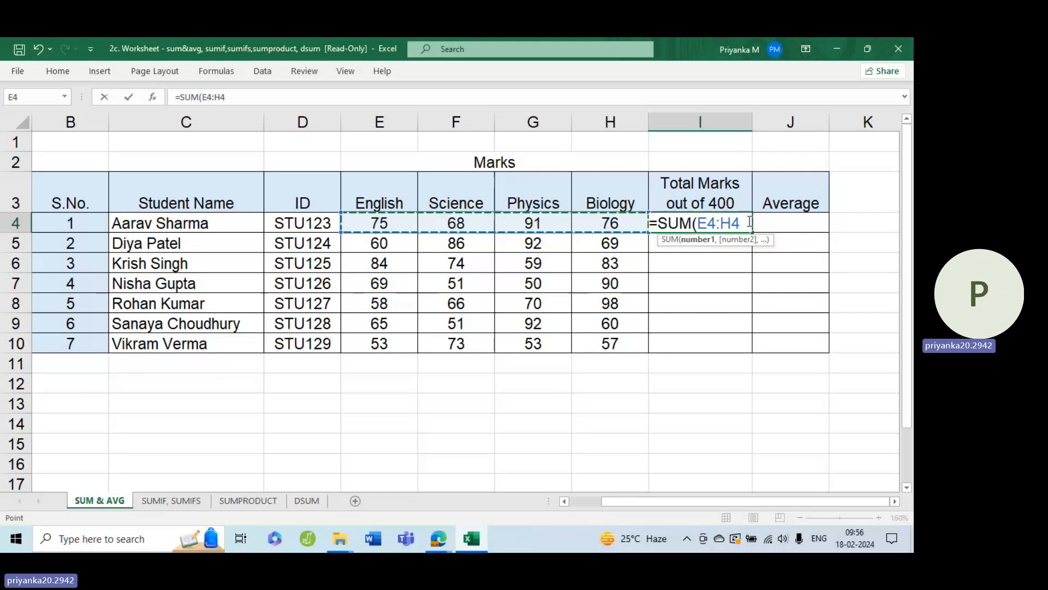
type(")")
key("Return")
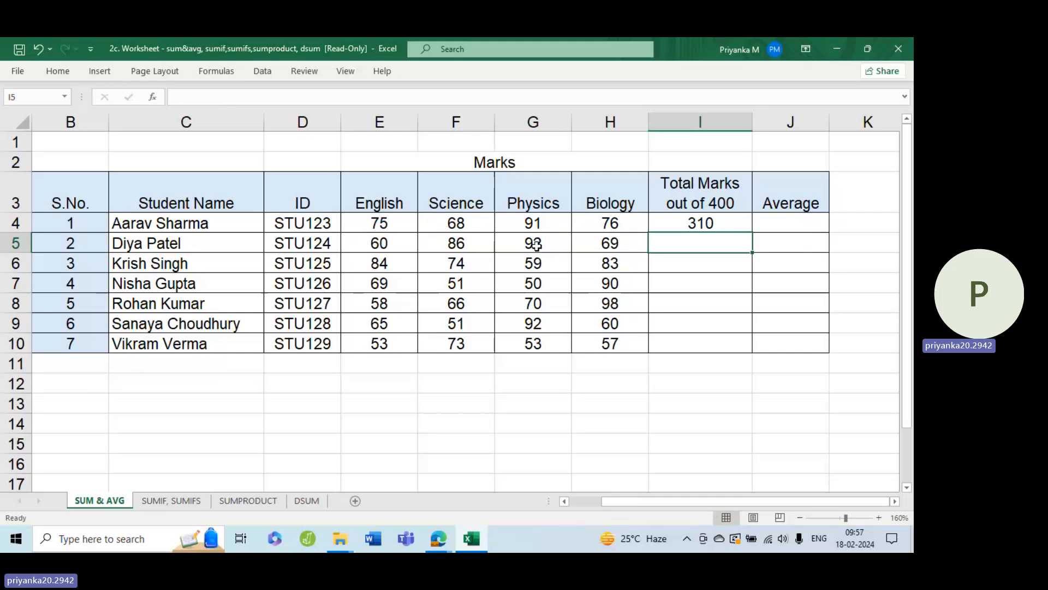
Fill the total marks formula from I4 down to I10 and inspect the copied formula in the last row
left_click(725, 224)
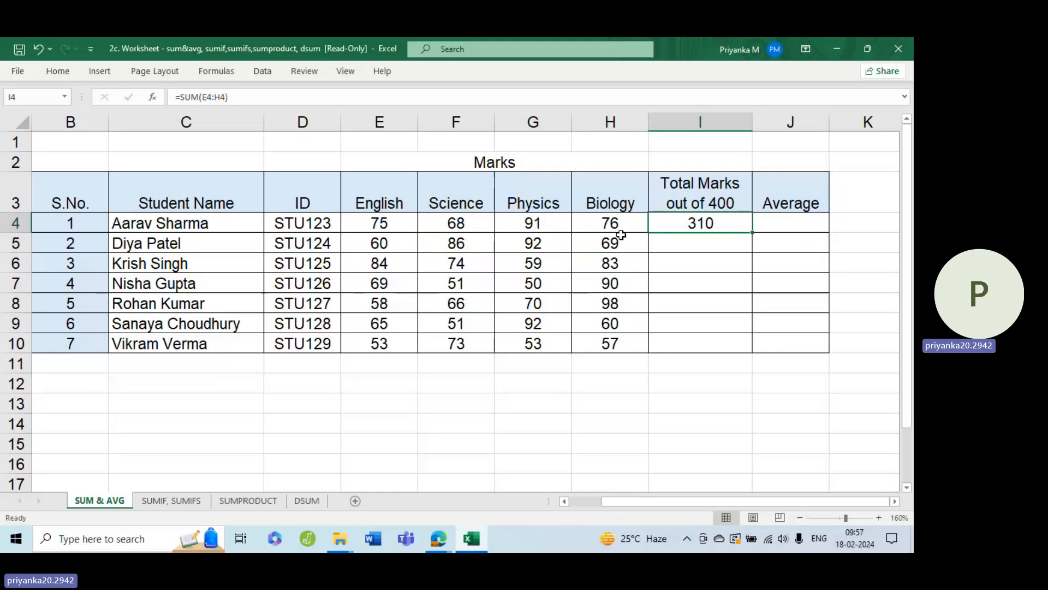
double_click(753, 232)
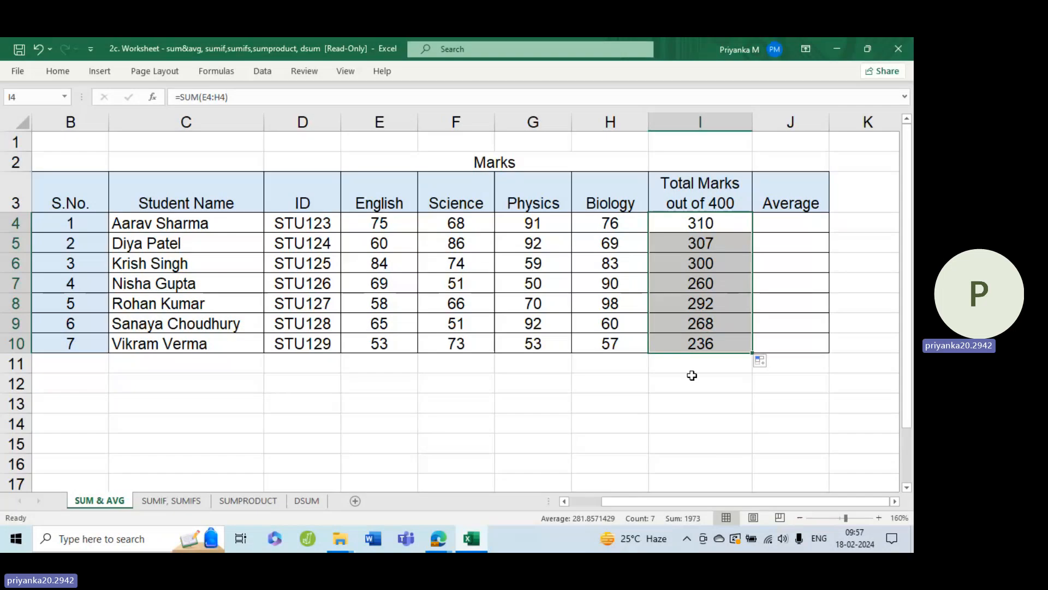
left_click(696, 343)
double_click(697, 344)
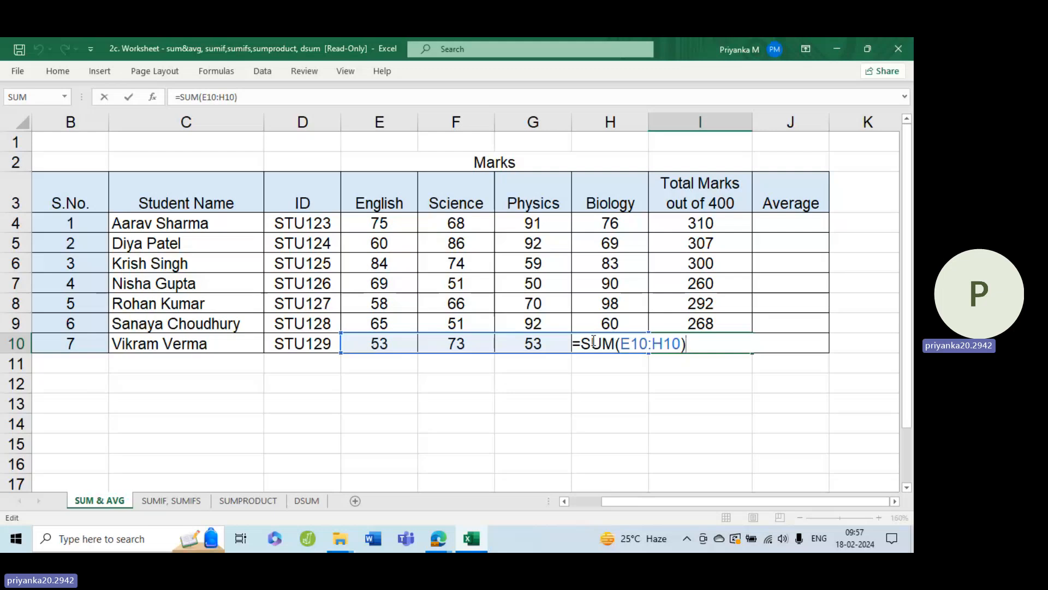
Calculate the first student's average in J4 with =AVERAGE(E4:H4) and fill the formula down to J10
left_click(813, 222)
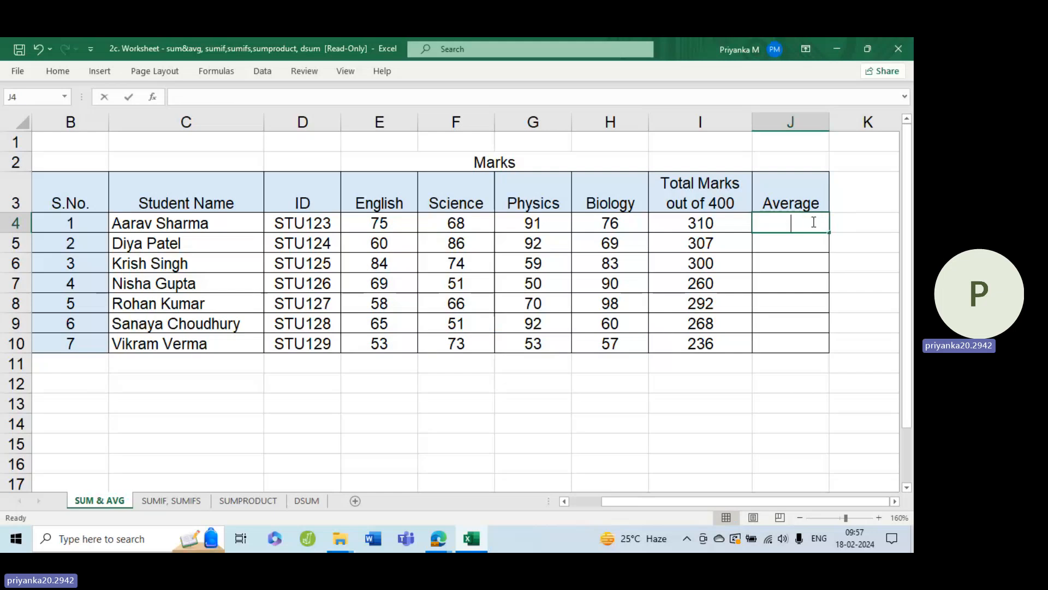
type("=")
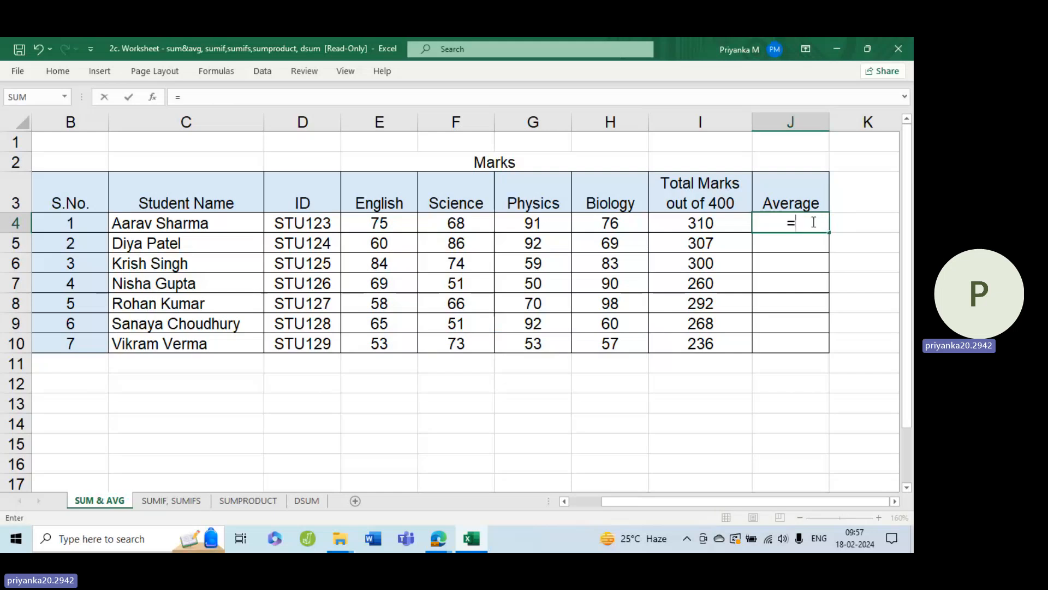
type("a")
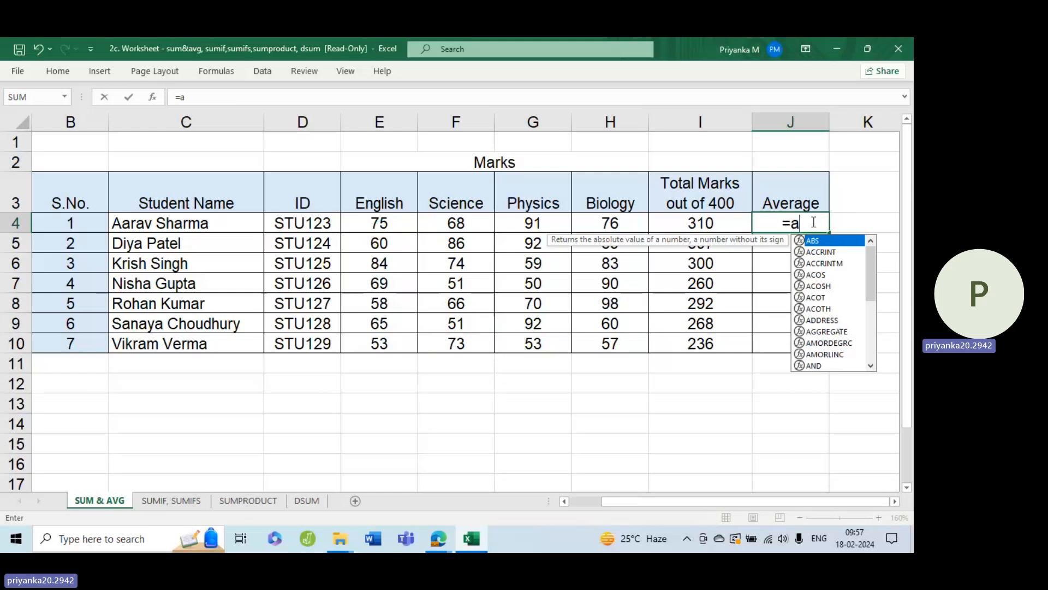
type("ver")
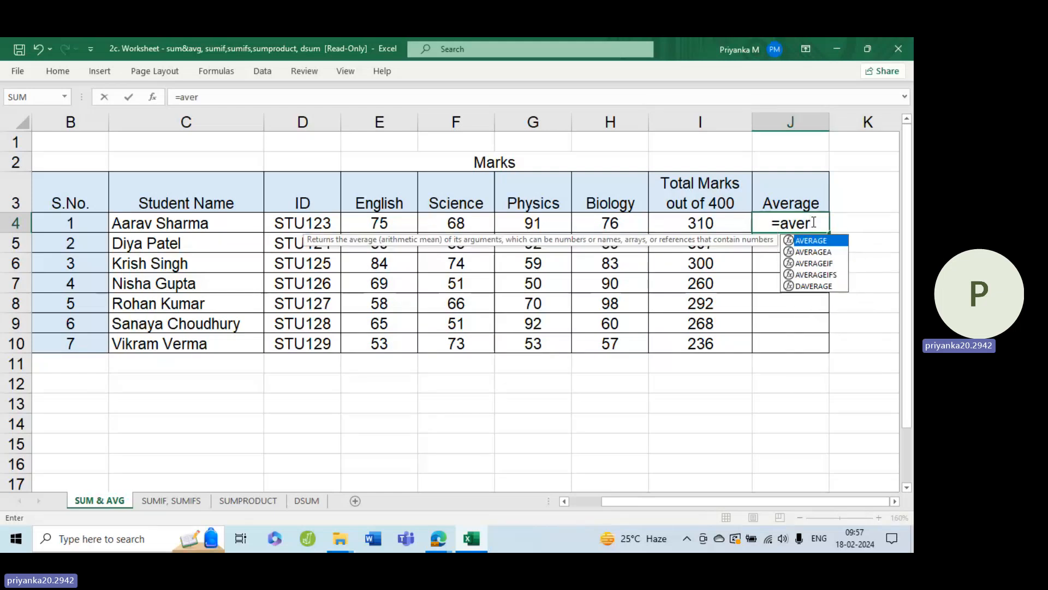
key("Tab")
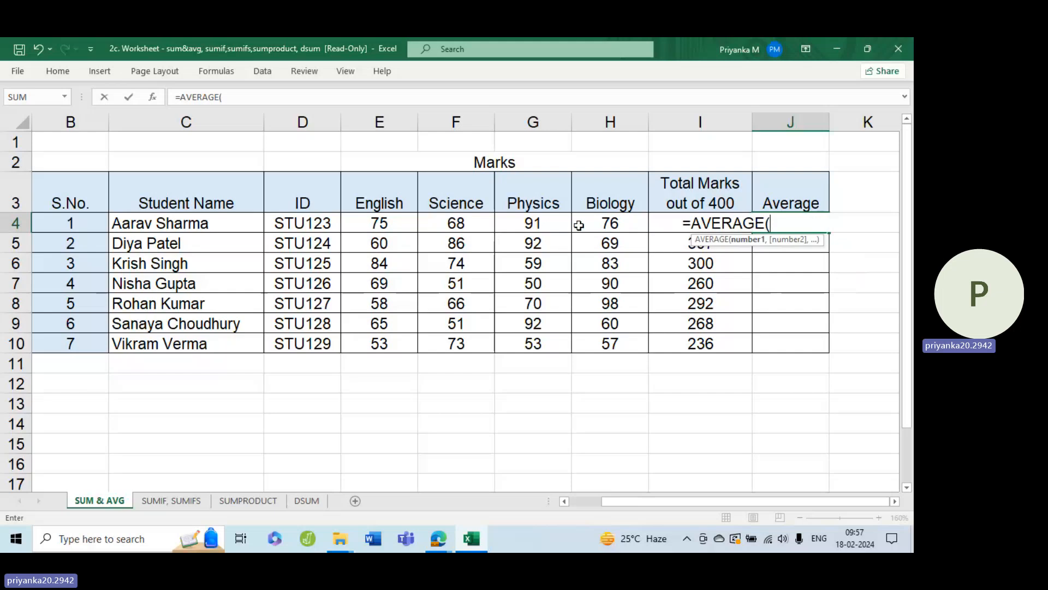
left_click(380, 225)
left_click_drag(381, 225, 610, 228)
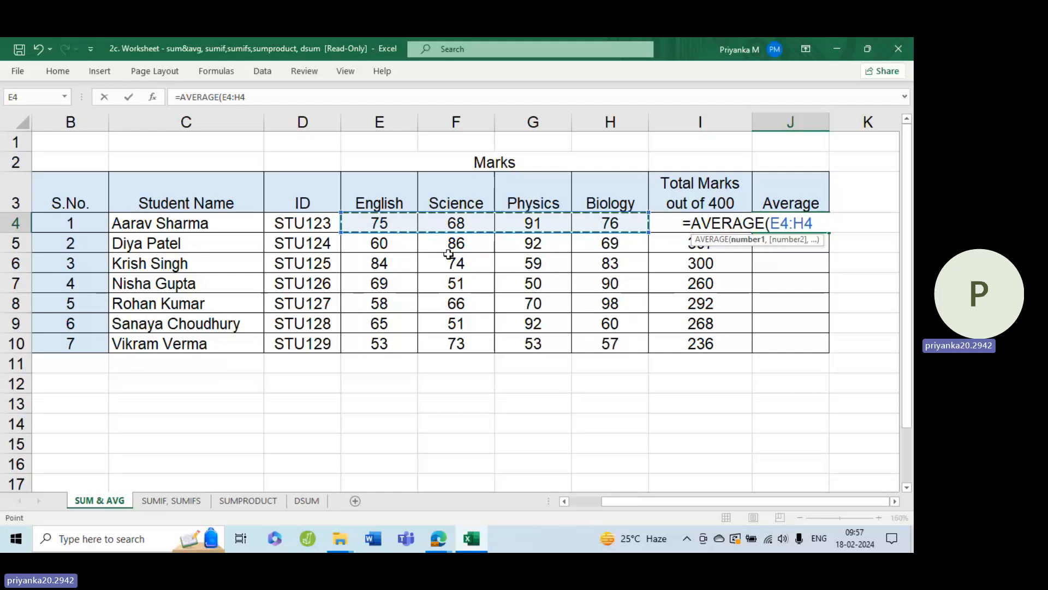
type(")")
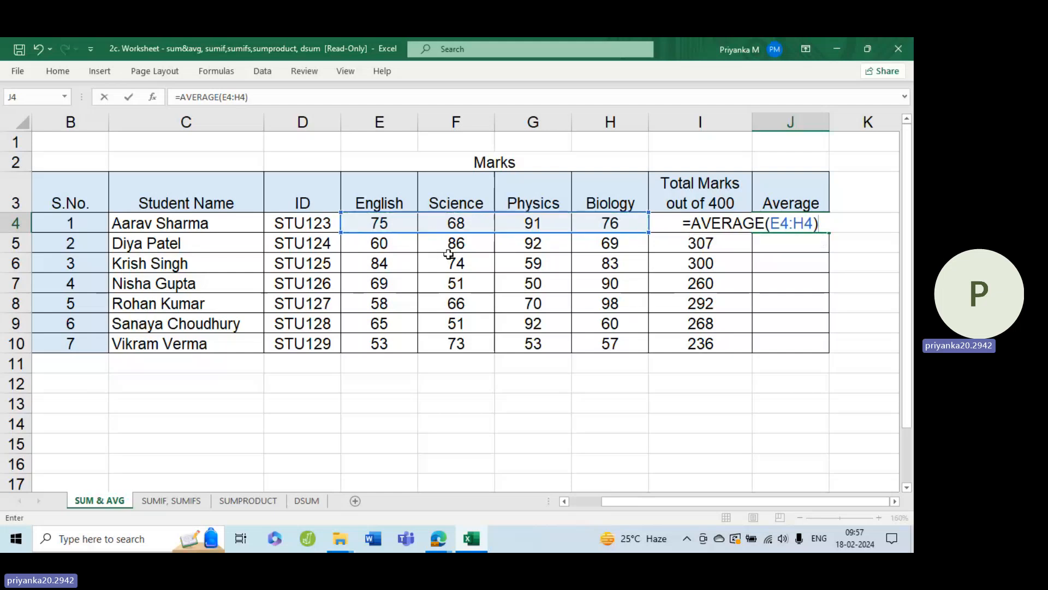
key("Return")
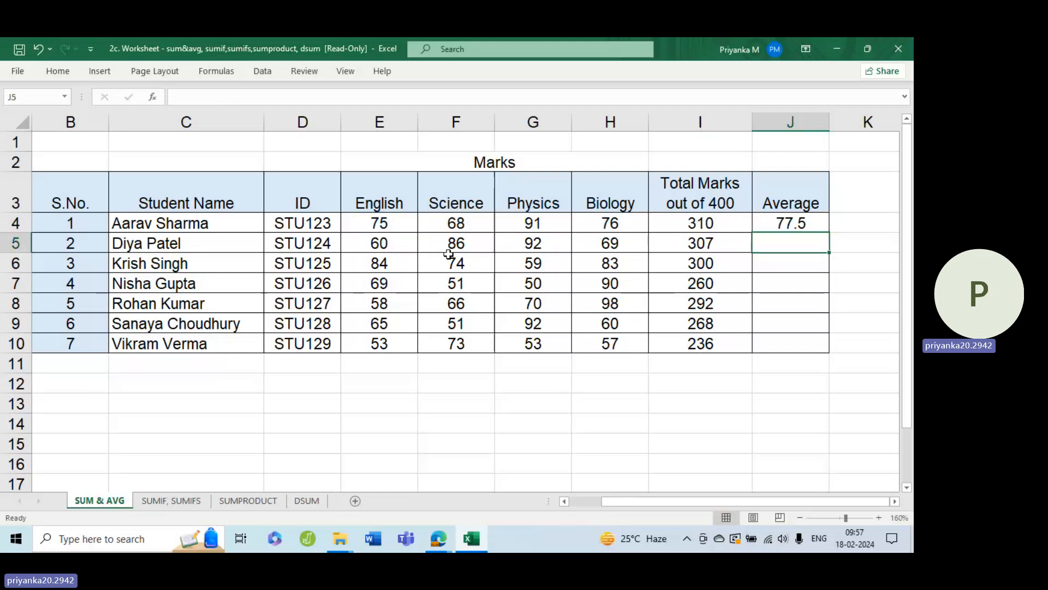
left_click(791, 228)
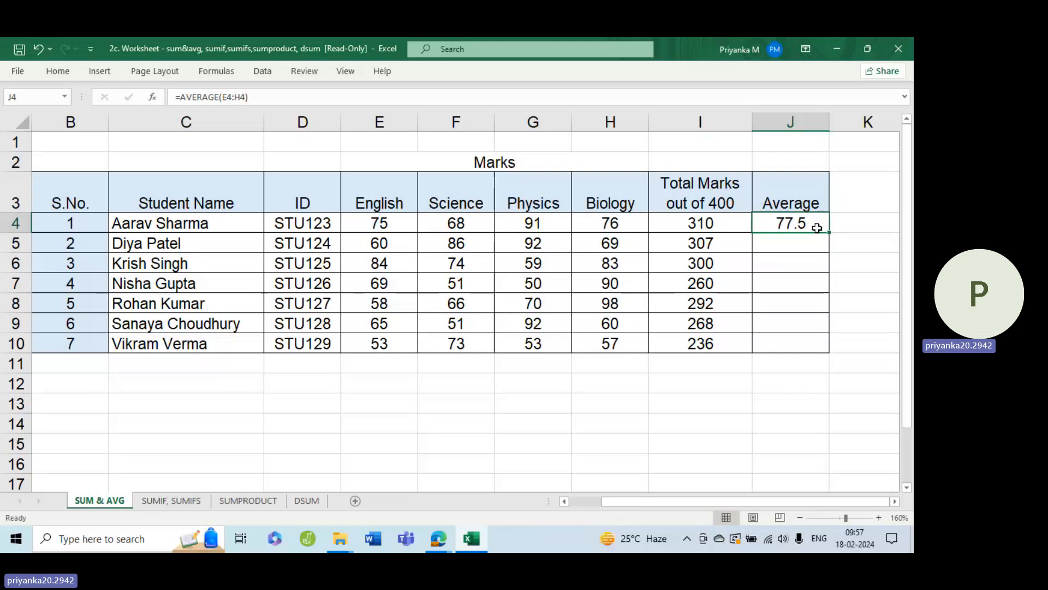
double_click(828, 232)
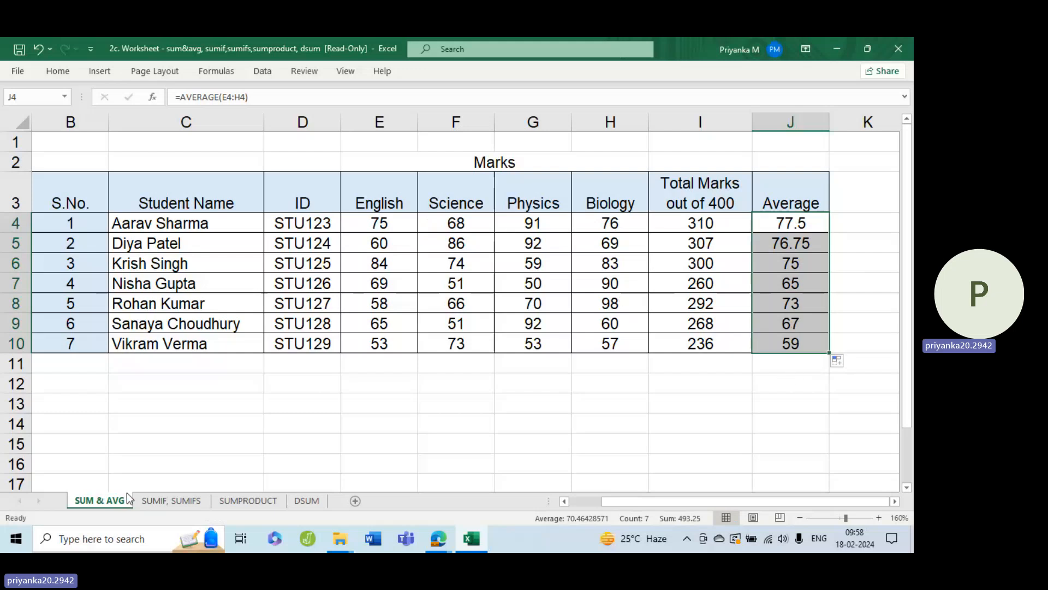
Switch to the SUMIF, SUMIFS worksheet and keep it at 100% zoom
left_click(174, 500)
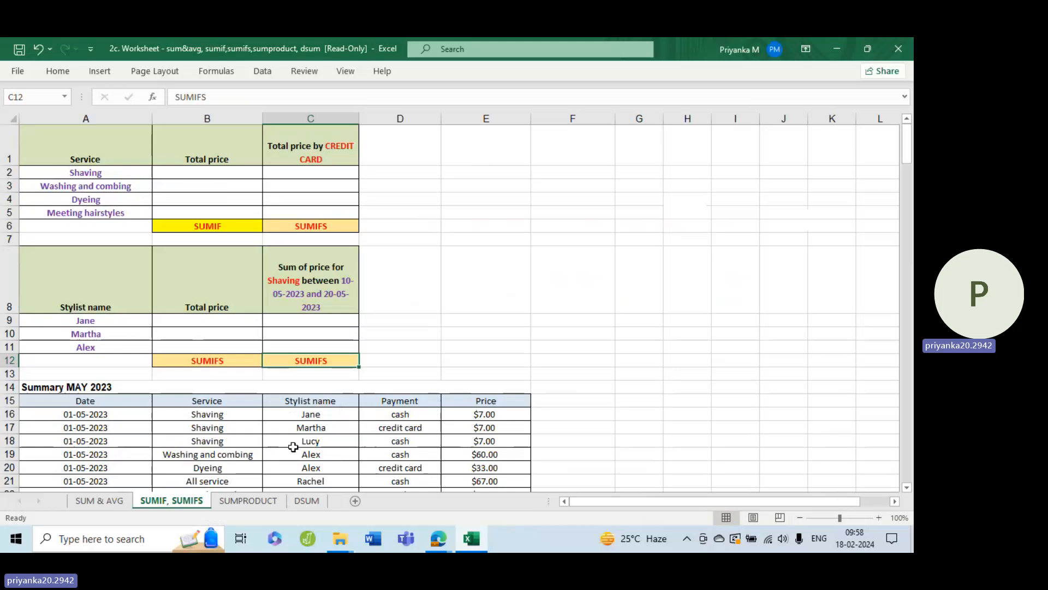
left_click(882, 518)
left_click(882, 517)
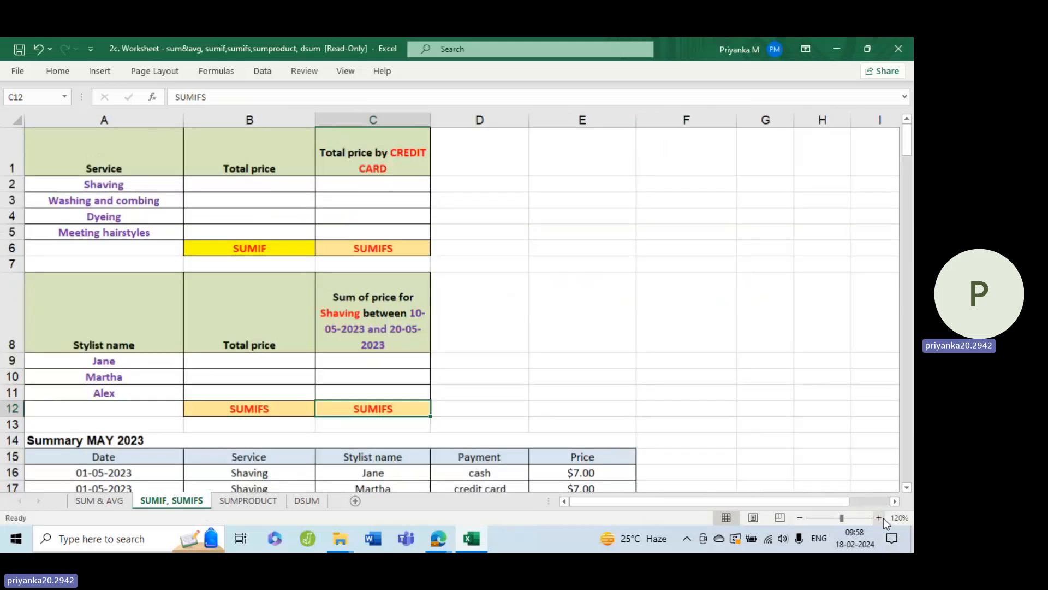
left_click(882, 517)
left_click(882, 518)
left_click(883, 517)
left_click(882, 517)
scroll(751, 346, "up", 1)
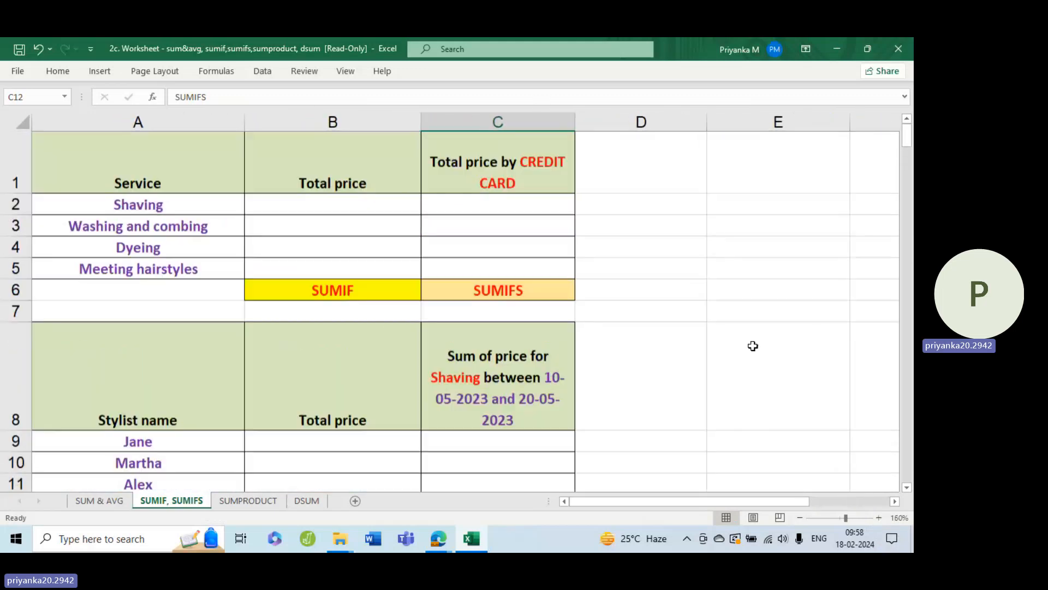
left_click(800, 517)
left_click(802, 518)
left_click(801, 518)
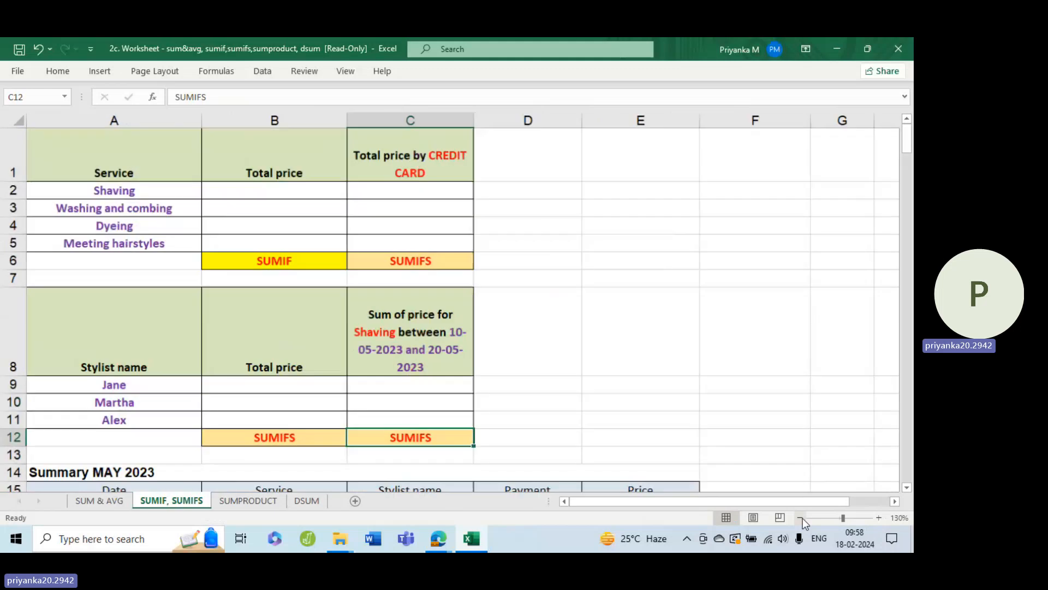
left_click(801, 518)
left_click(802, 518)
left_click(801, 518)
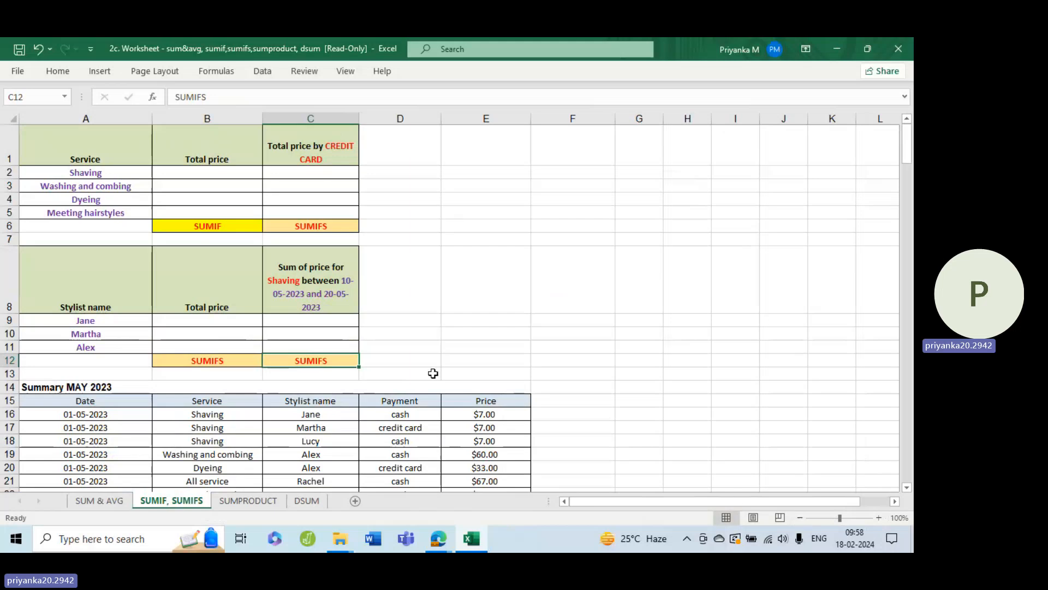
Look through the Summary MAY 2023 table and examine the Shaving row of the service price table above it
scroll(335, 432, "down", 4)
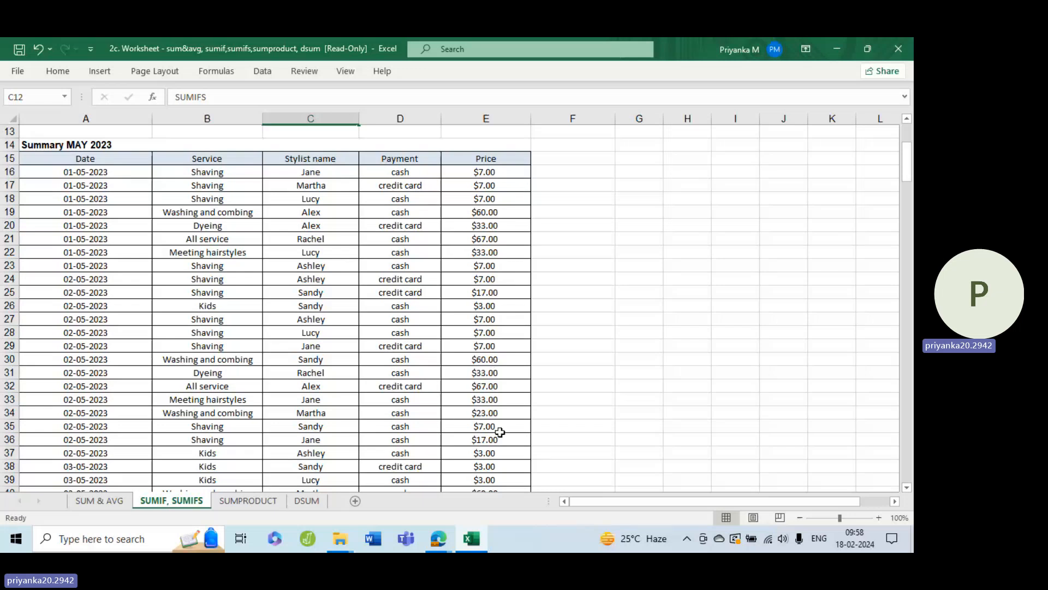
scroll(513, 424, "down", 20)
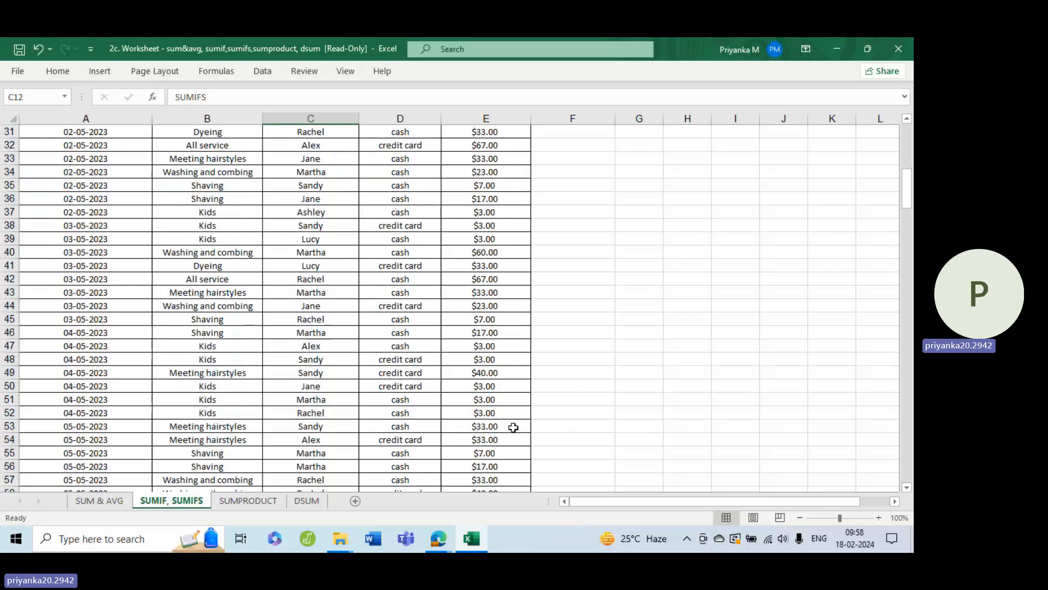
scroll(538, 410, "down", 20)
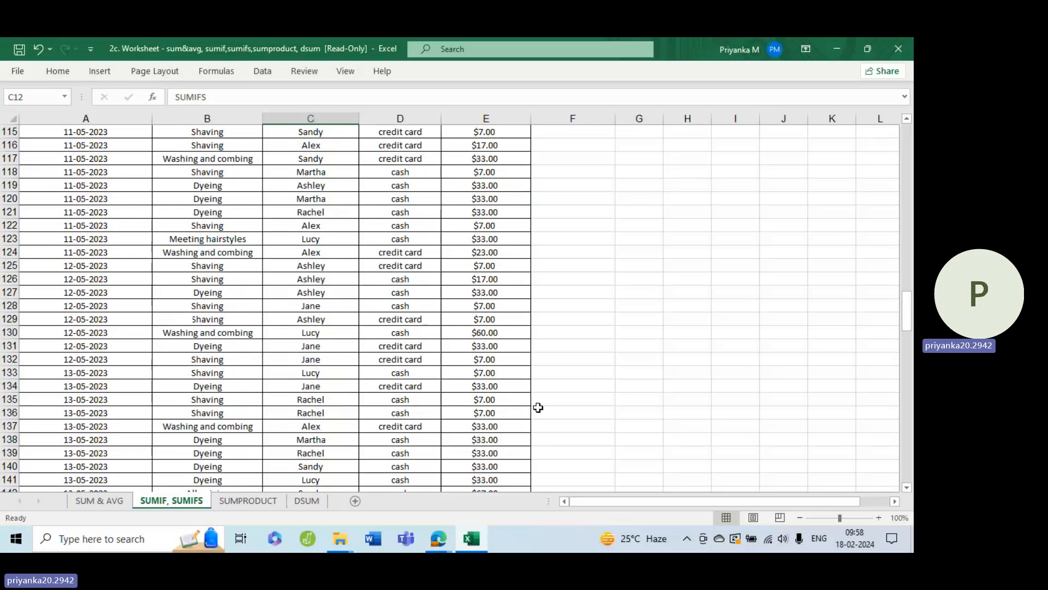
scroll(539, 409, "down", 7)
scroll(538, 419, "up", 20)
scroll(538, 419, "up", 20)
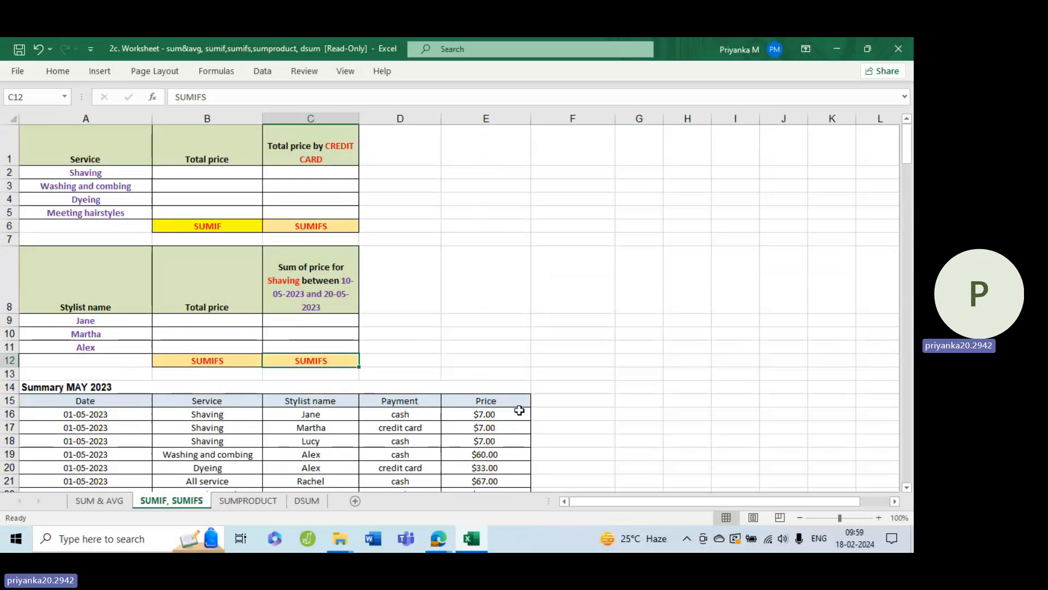
left_click(221, 177)
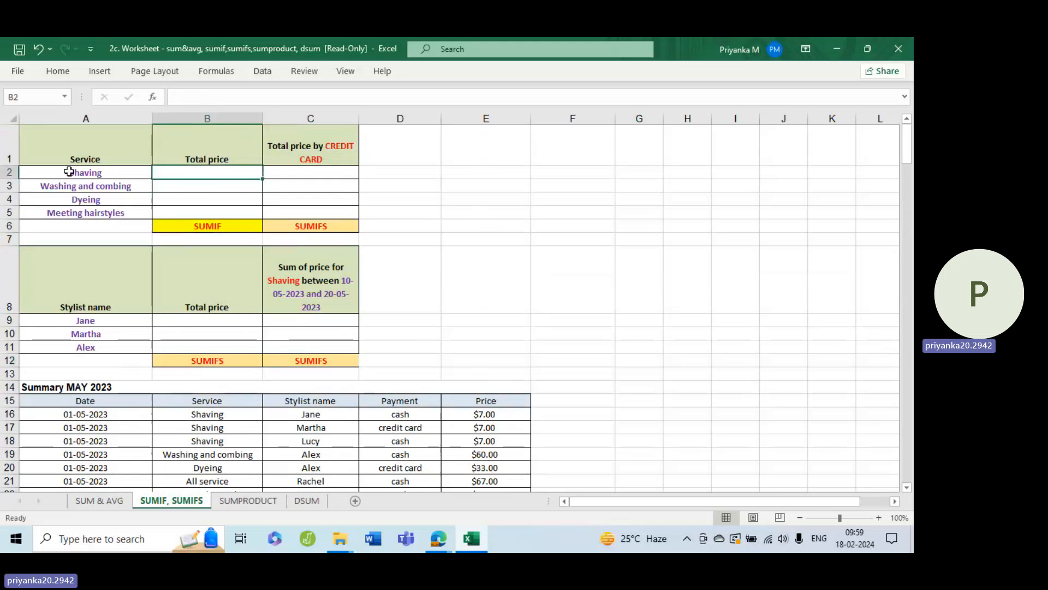
left_click(39, 172)
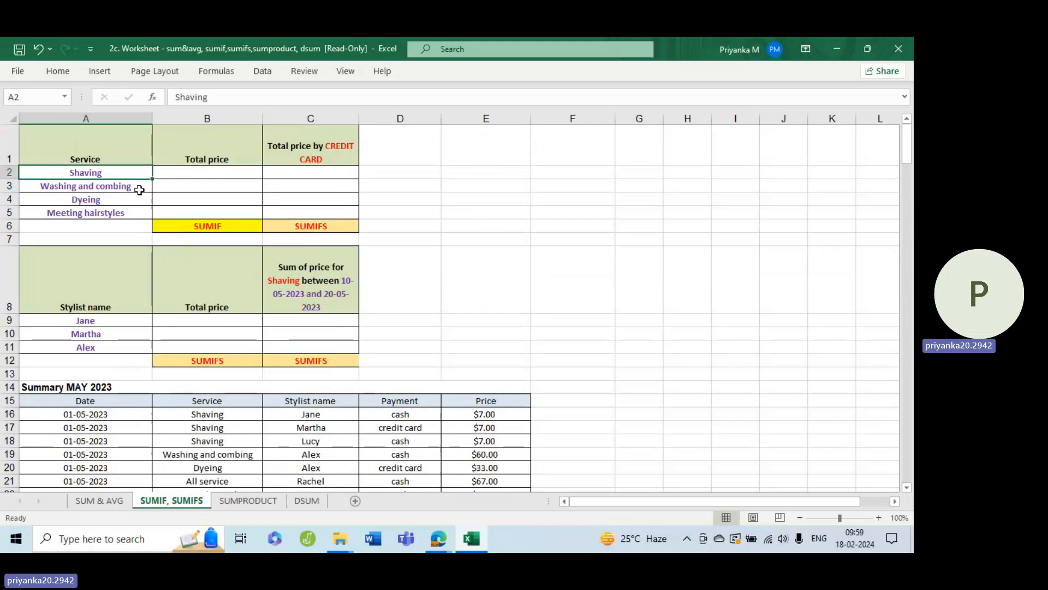
Enter the label sumif in cell E2 beside the service price table
left_click(217, 176)
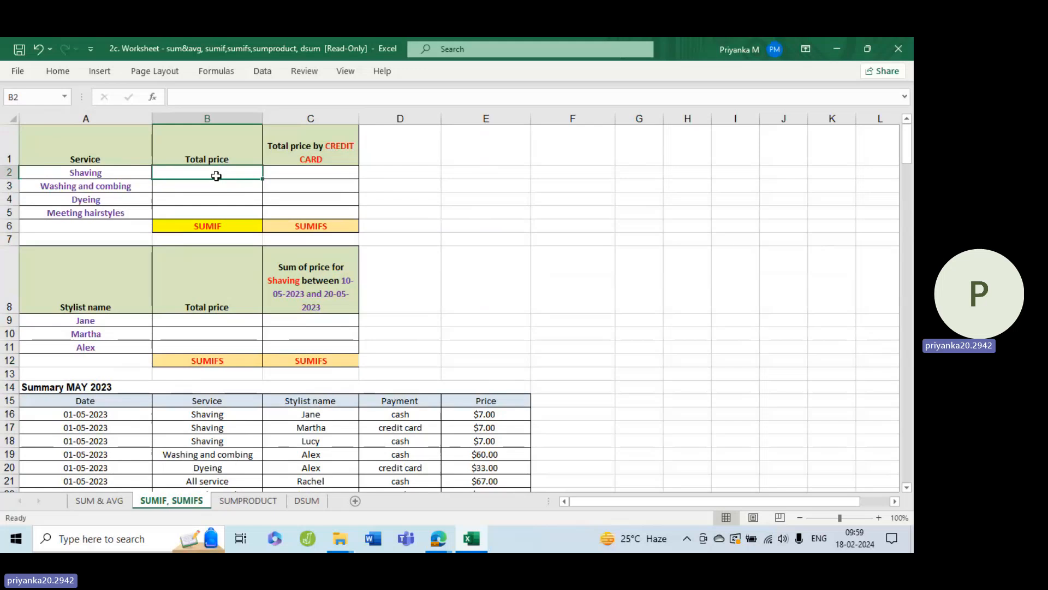
left_click(880, 518)
left_click(880, 518)
left_click(880, 518)
left_click(880, 517)
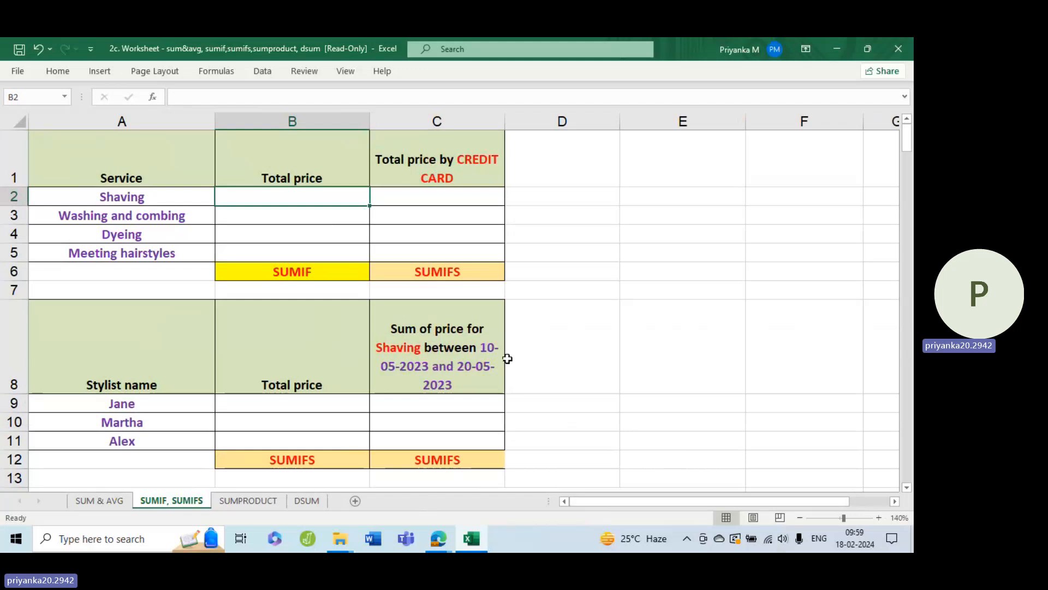
left_click(623, 198)
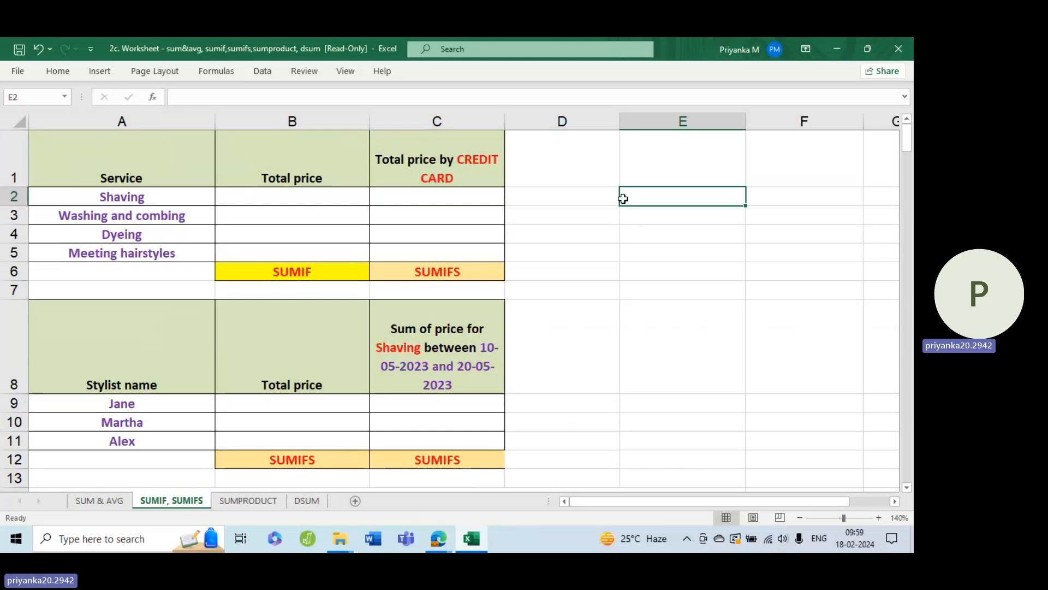
type("if")
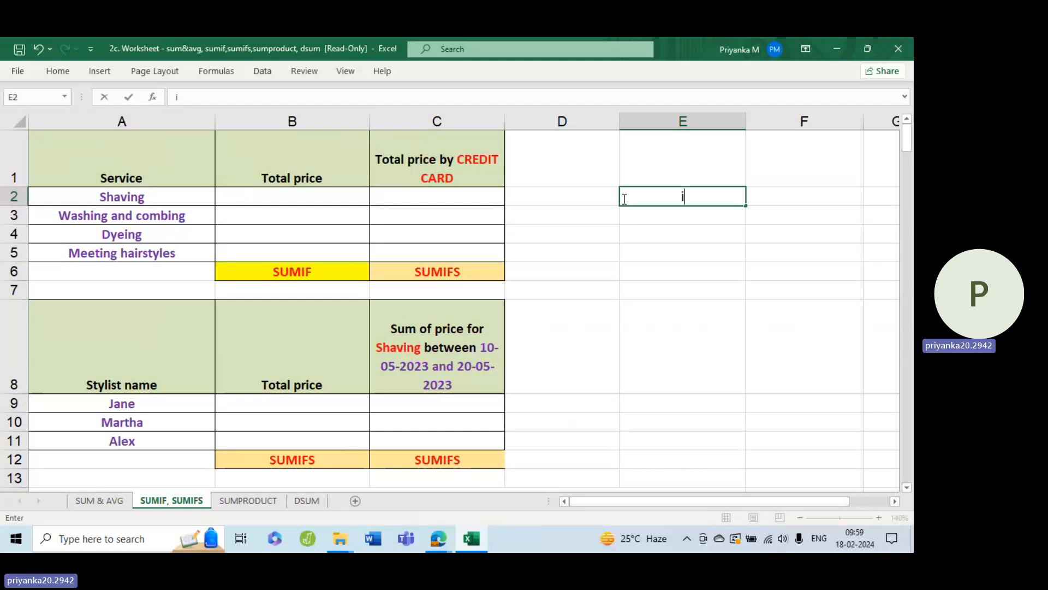
key("BackSpace")
key("BackSpace")
type("sumif")
key("Tab")
Describe sumif in F2 as "sum of one condition" and autofit column F to the text
type("sum")
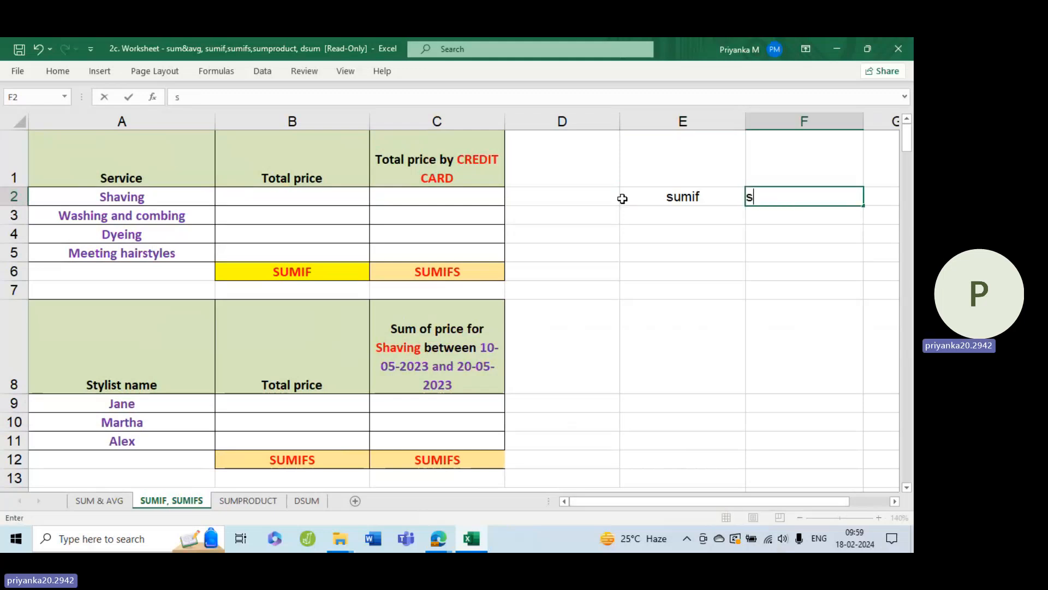
type(" of one condition")
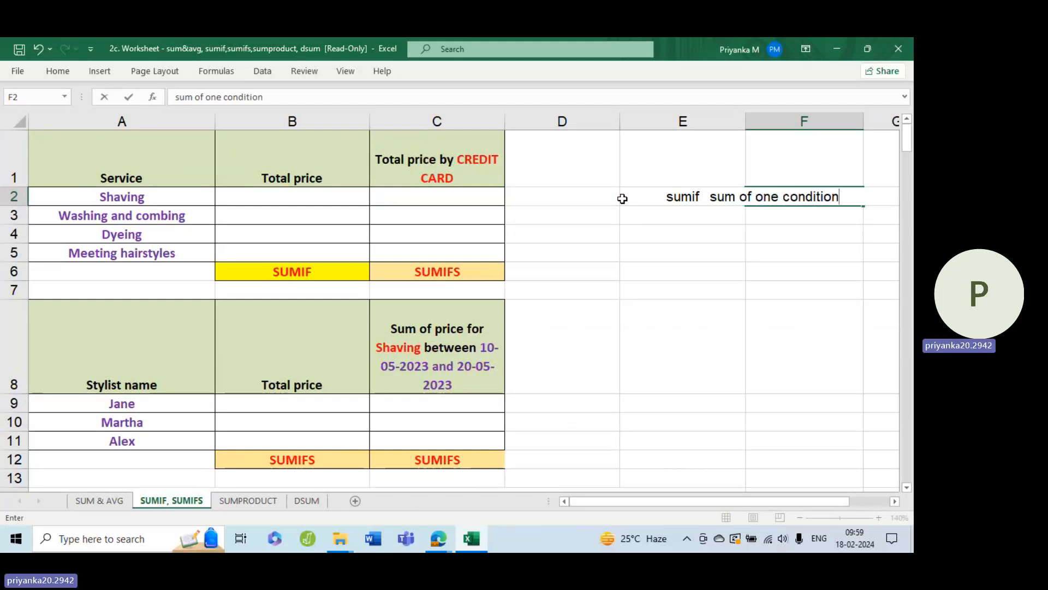
left_click(690, 219)
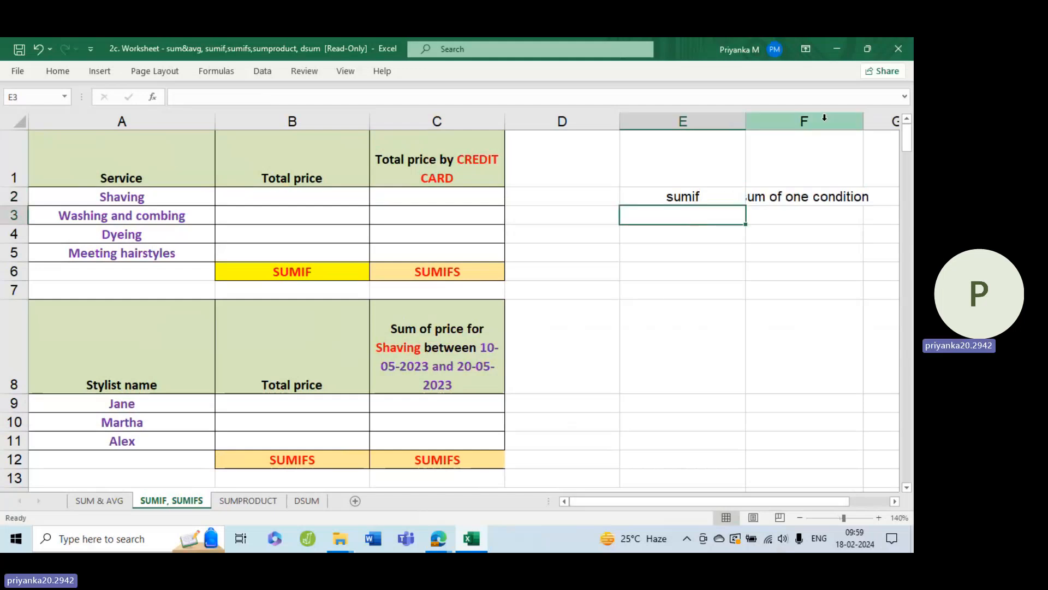
double_click(863, 121)
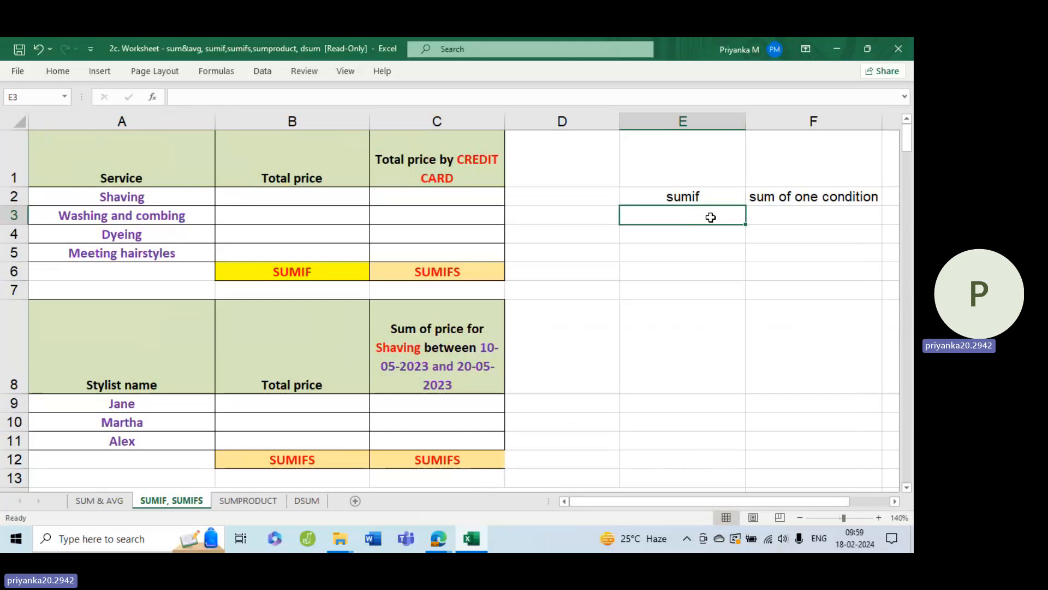
Enter the label sumifs in E3 and describe it in F3 as "sum of more than 1 condition"
type("sumif")
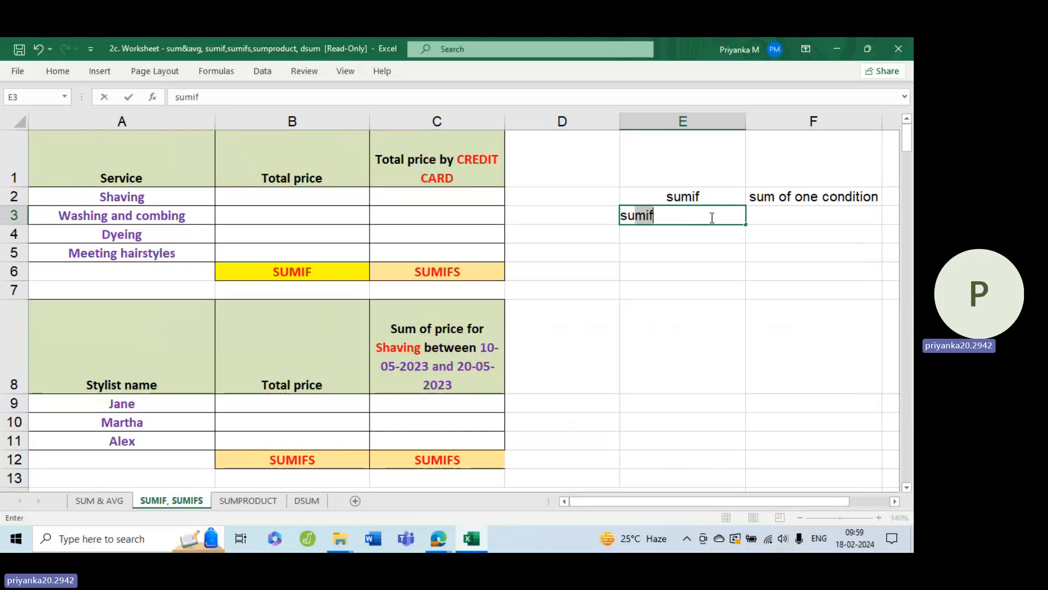
type("s")
key("Tab")
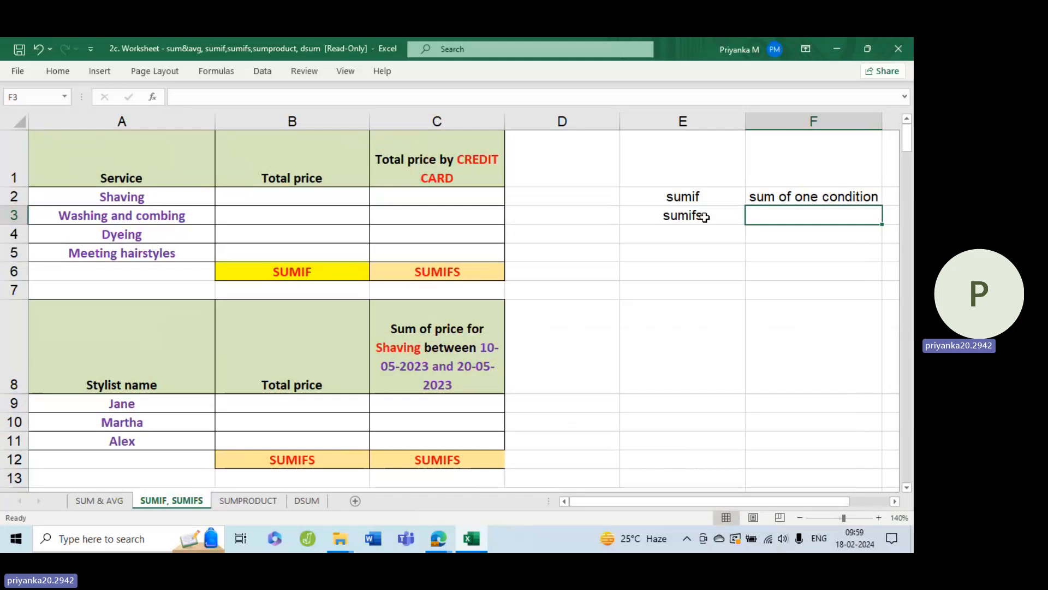
type("sum o")
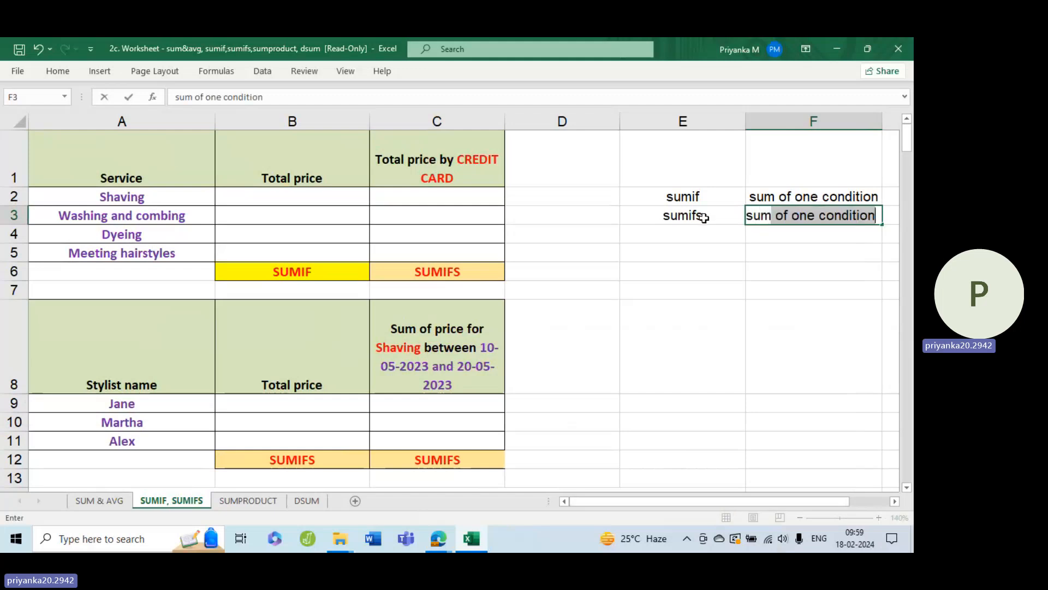
type("f morethan")
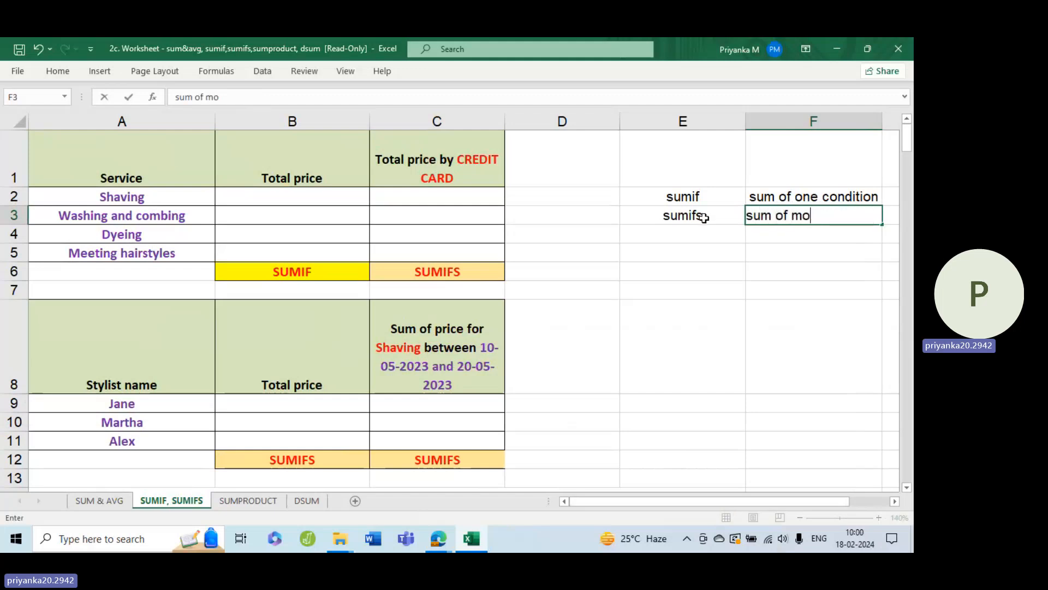
key("BackSpace")
key("BackSpace")
key("BackSpace")
key("BackSpace")
type("than 1 conditi")
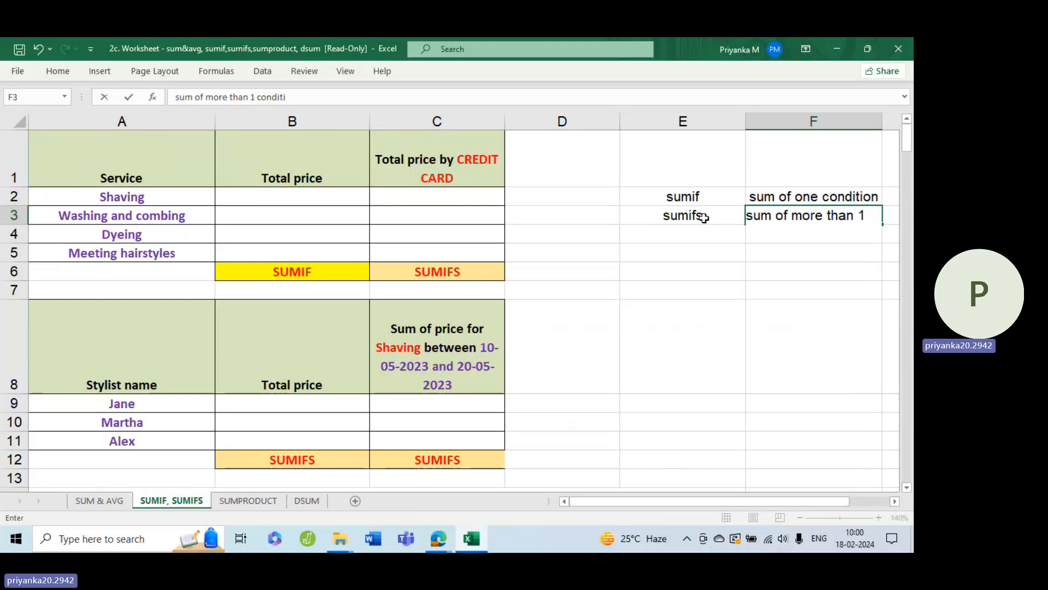
type("on")
left_click(722, 268)
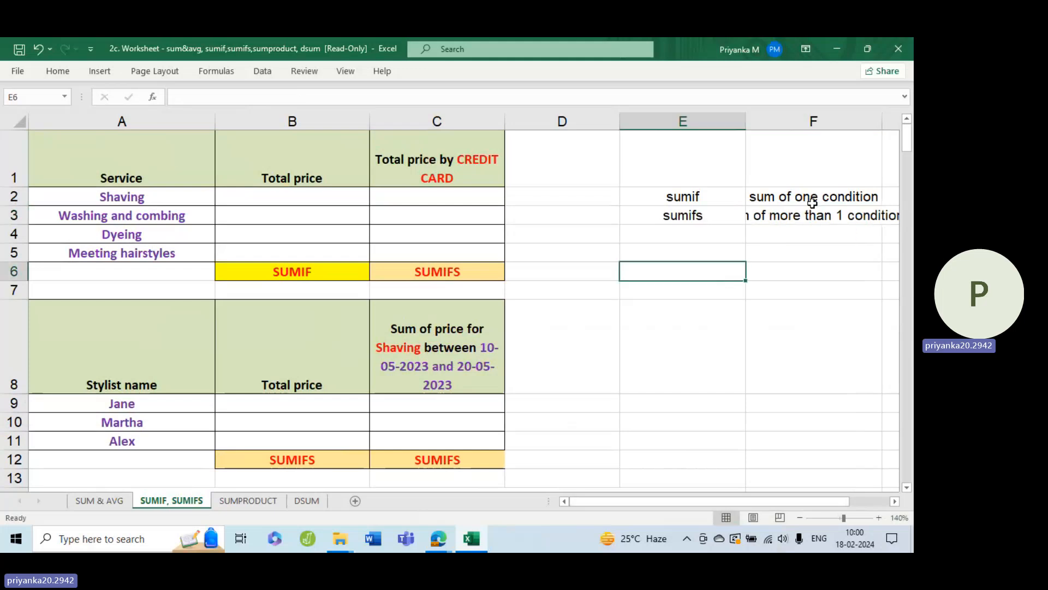
Widen column F to fit the sumifs description in F3
left_click(800, 216)
left_click_drag(883, 114, 912, 121)
left_click_drag(759, 502, 723, 496)
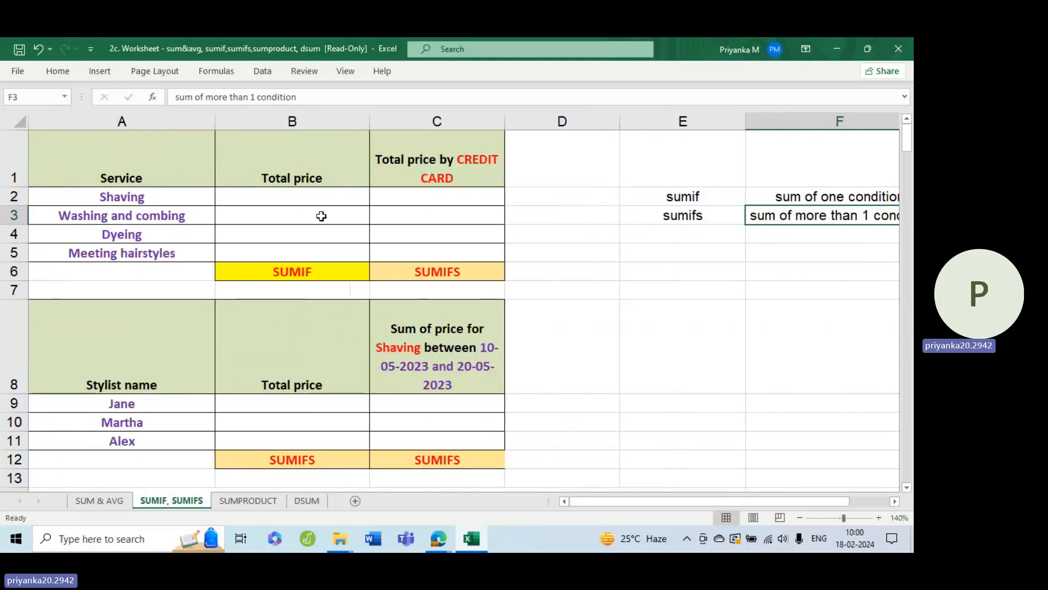
Start a SUMIF formula in B2 for the total price of the Shaving service
left_click(304, 196)
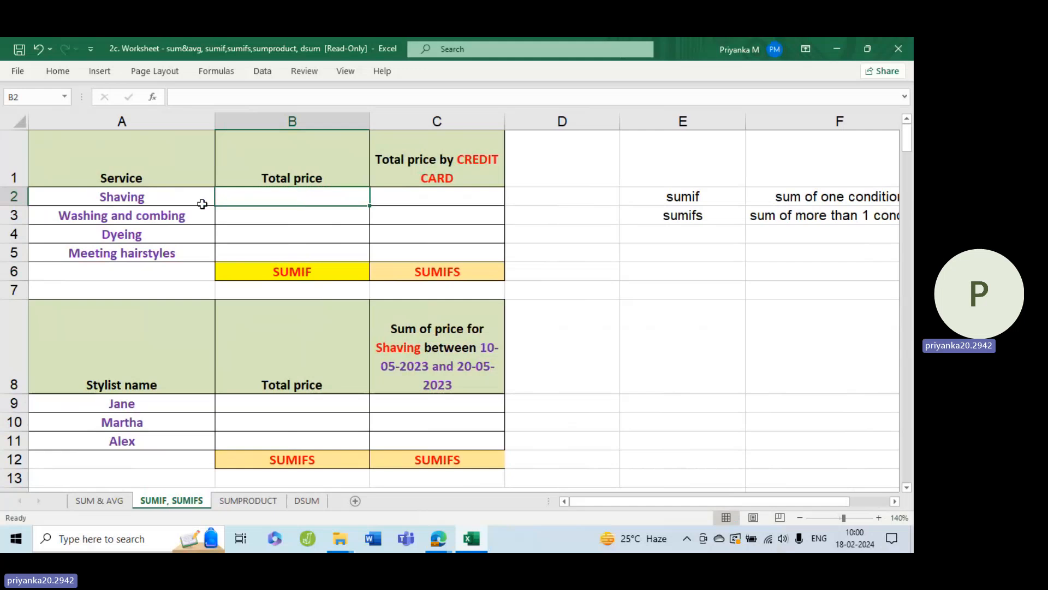
left_click(175, 201)
left_click(266, 177)
left_click(246, 191)
left_click(184, 194)
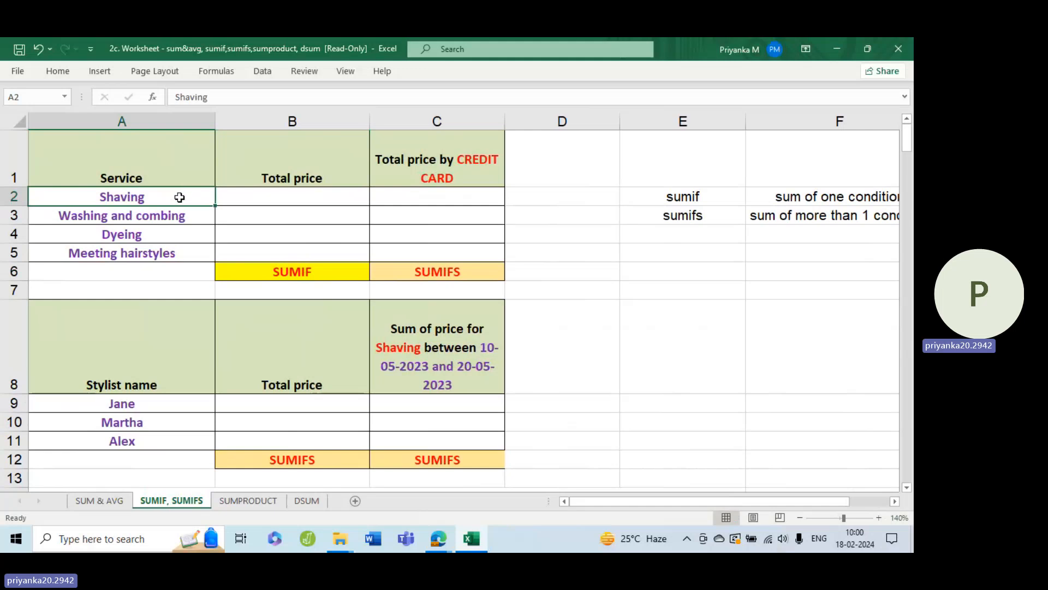
left_click(246, 200)
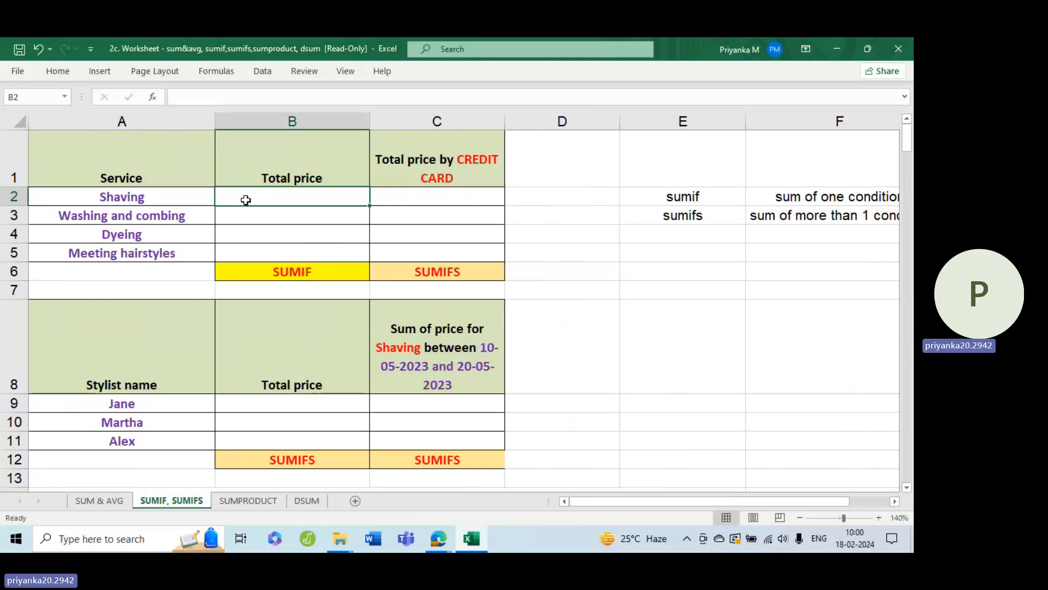
type("=sum")
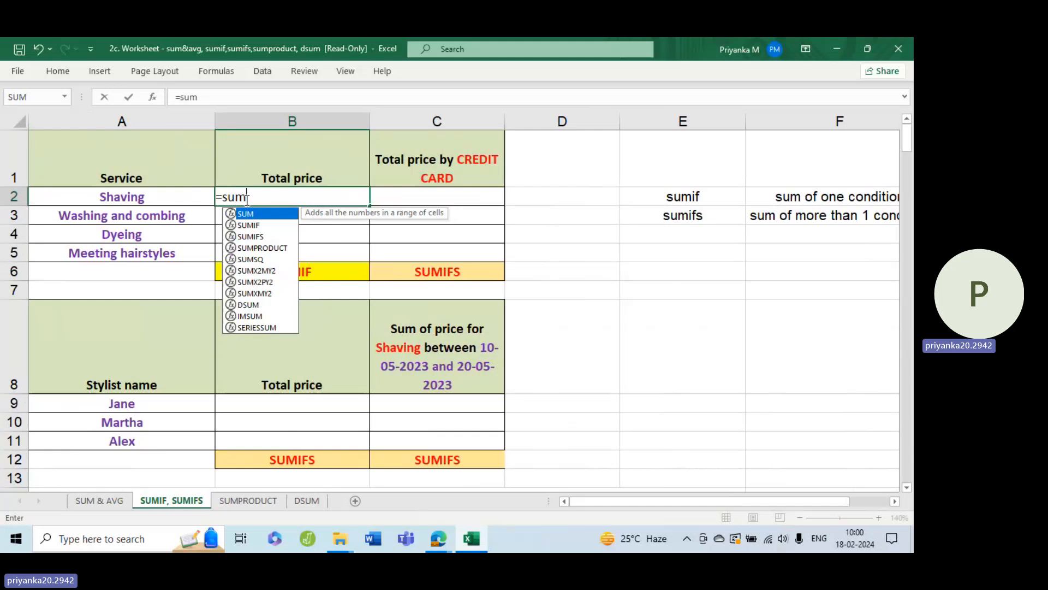
type("if")
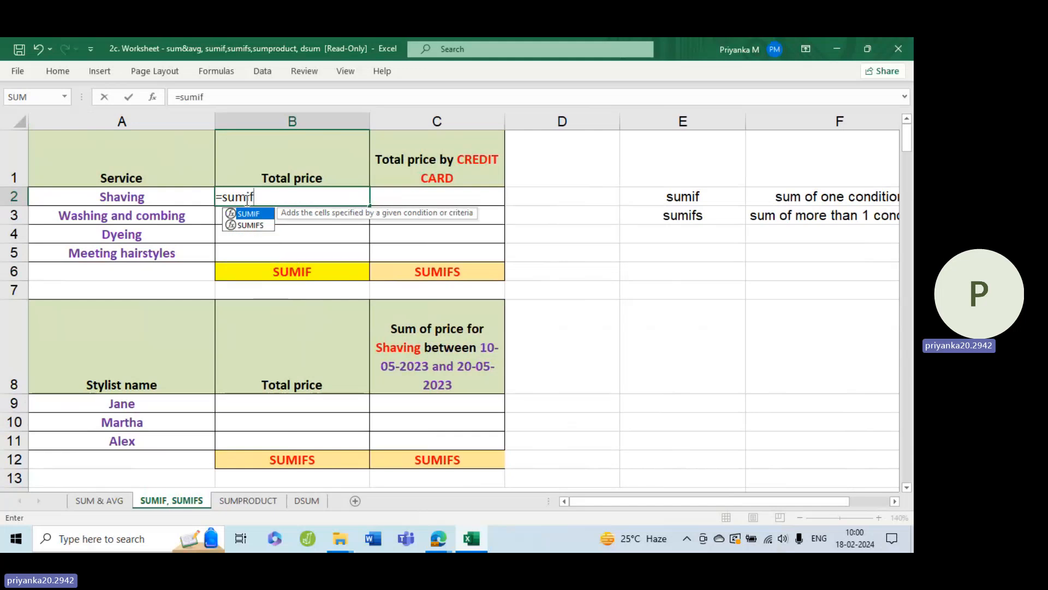
key("Tab")
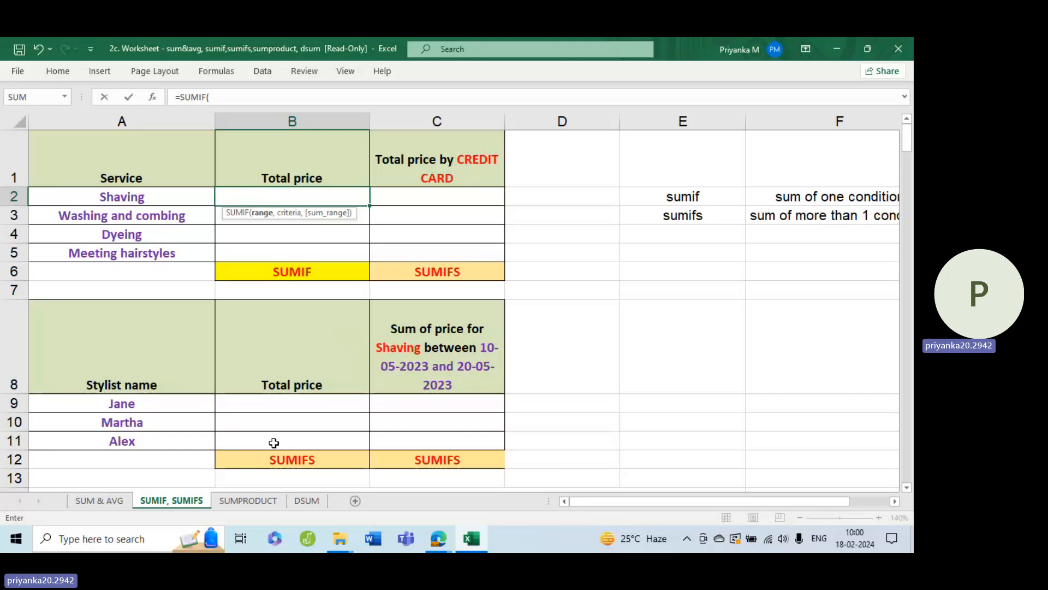
Set the SUMIF range to the Service column B16:B241 of the Summary MAY 2023 table
scroll(274, 443, "down", 1)
scroll(273, 439, "up", 1)
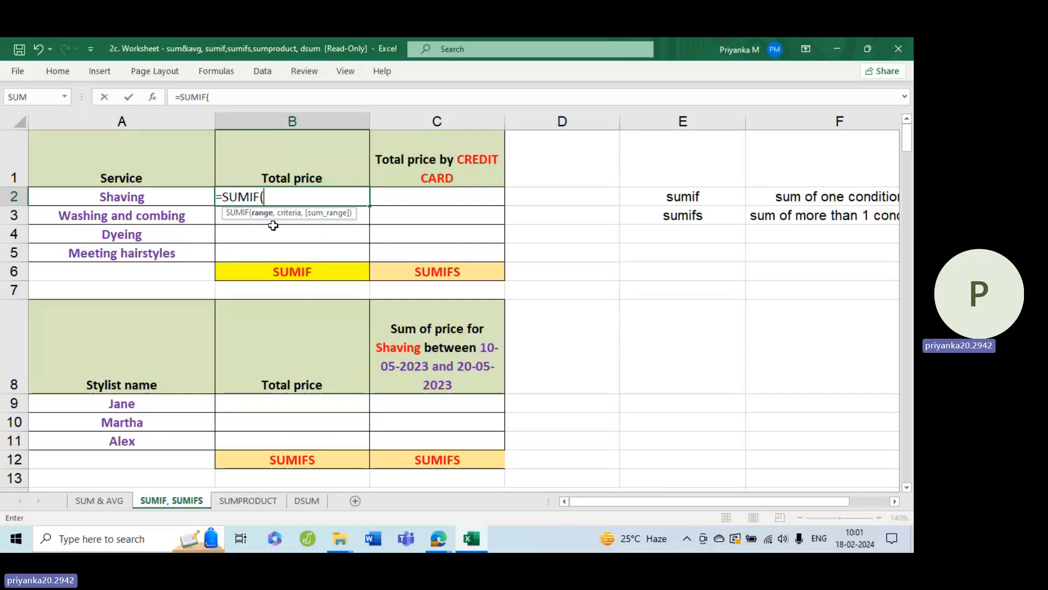
scroll(318, 314, "down", 1)
scroll(317, 314, "up", 1)
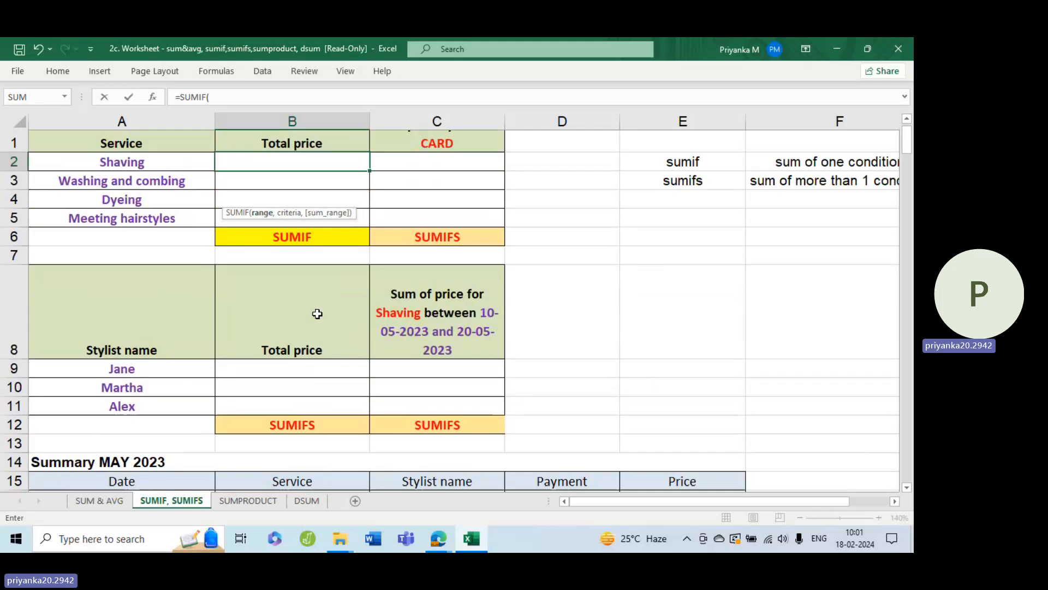
scroll(317, 313, "down", 3)
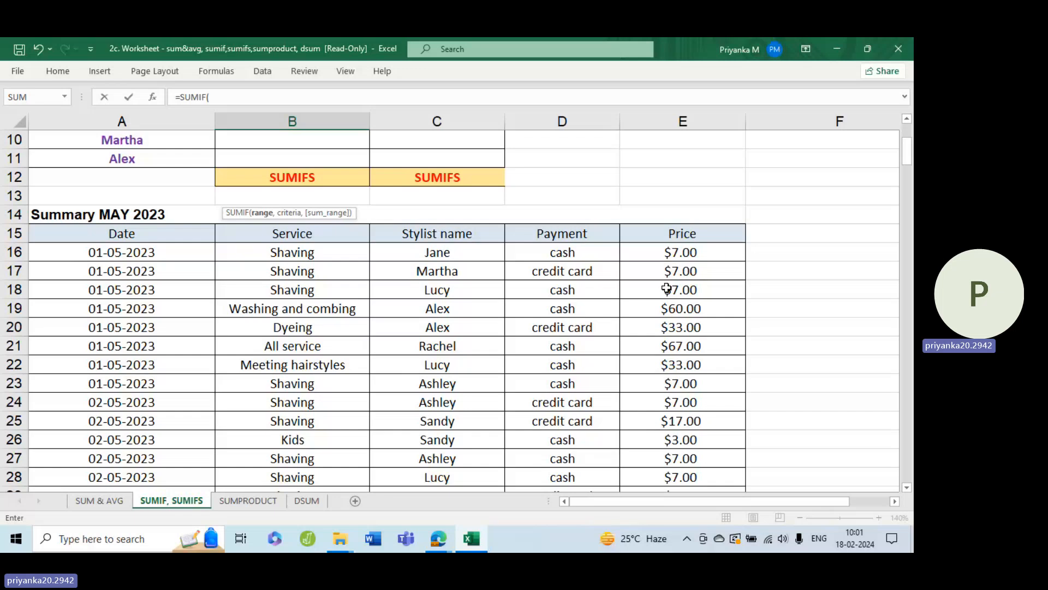
left_click(279, 254)
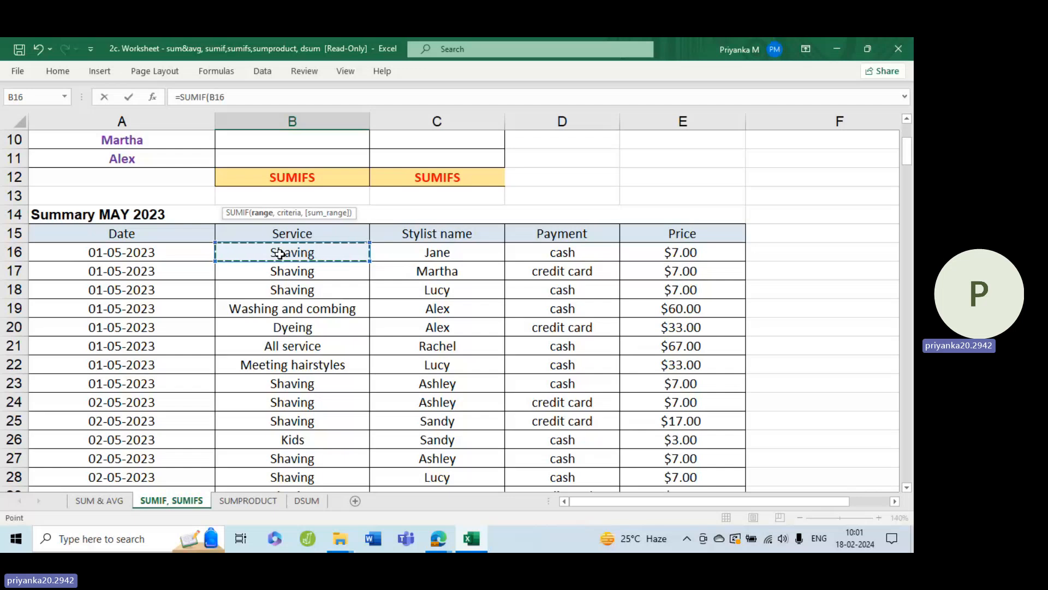
key("ctrl+shift+Down")
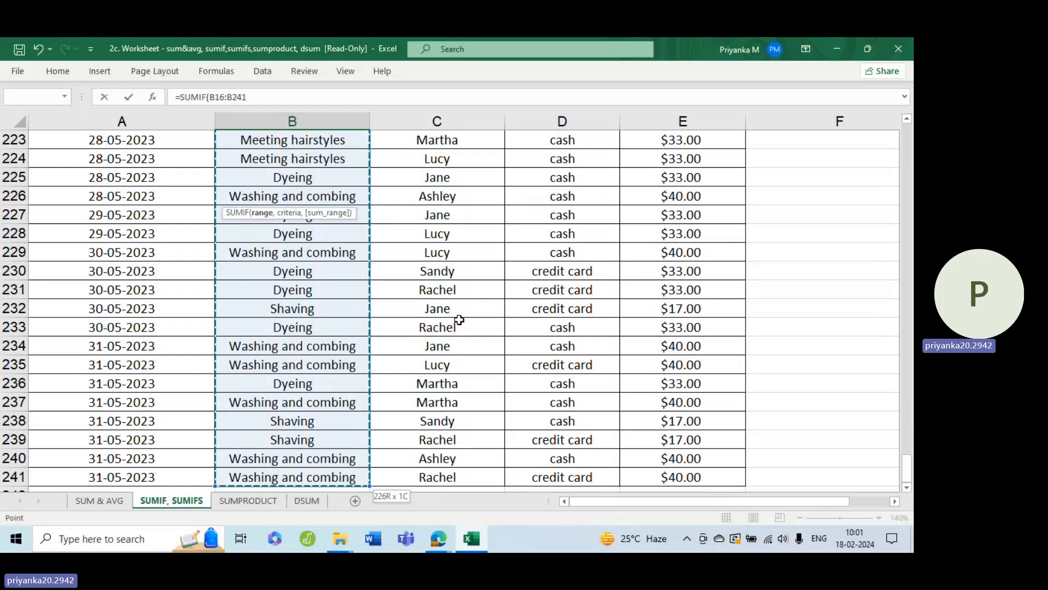
Make the SUMIF range in the B2 formula absolute as $B$16:$B$241
scroll(459, 318, "up", 6)
scroll(455, 322, "up", 20)
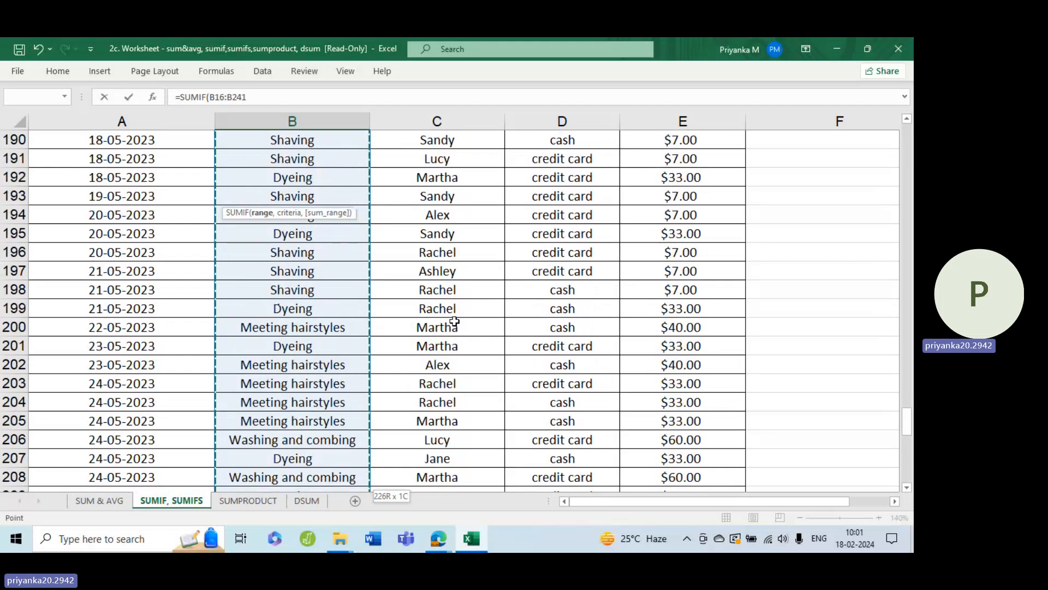
scroll(455, 321, "up", 20)
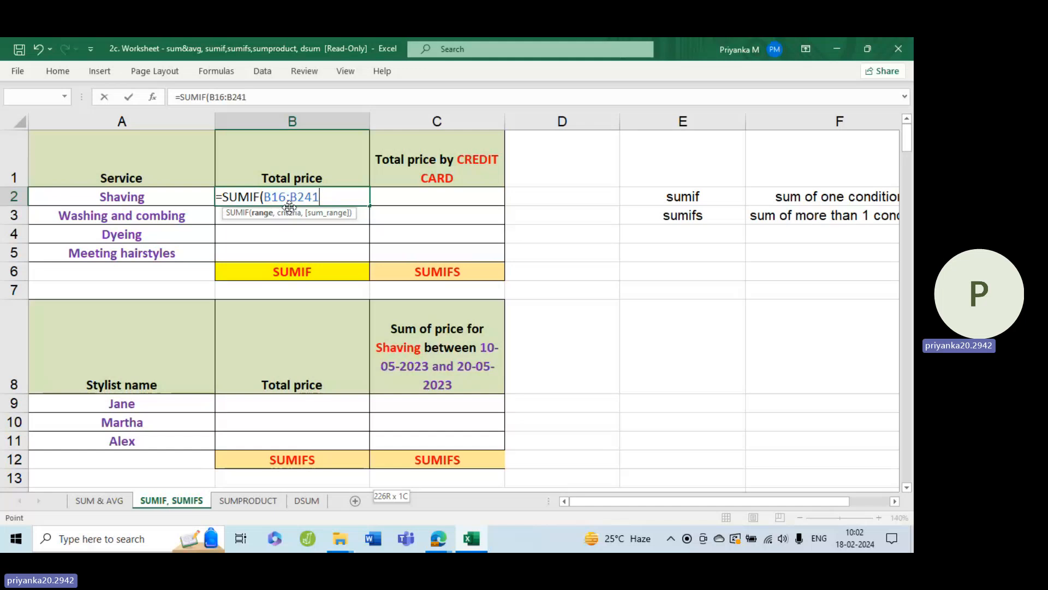
double_click(300, 197)
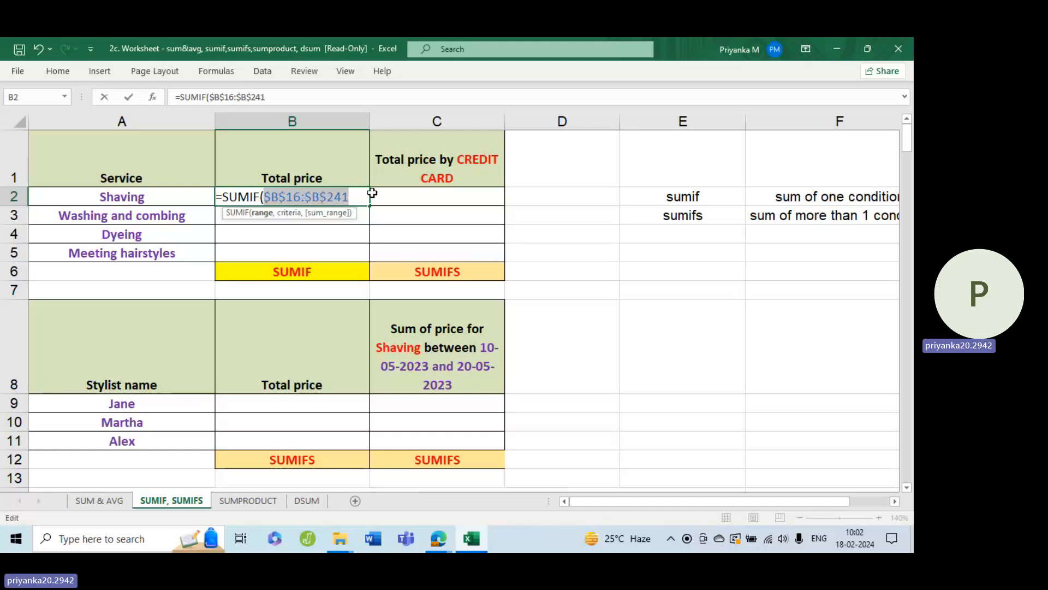
left_click(351, 197)
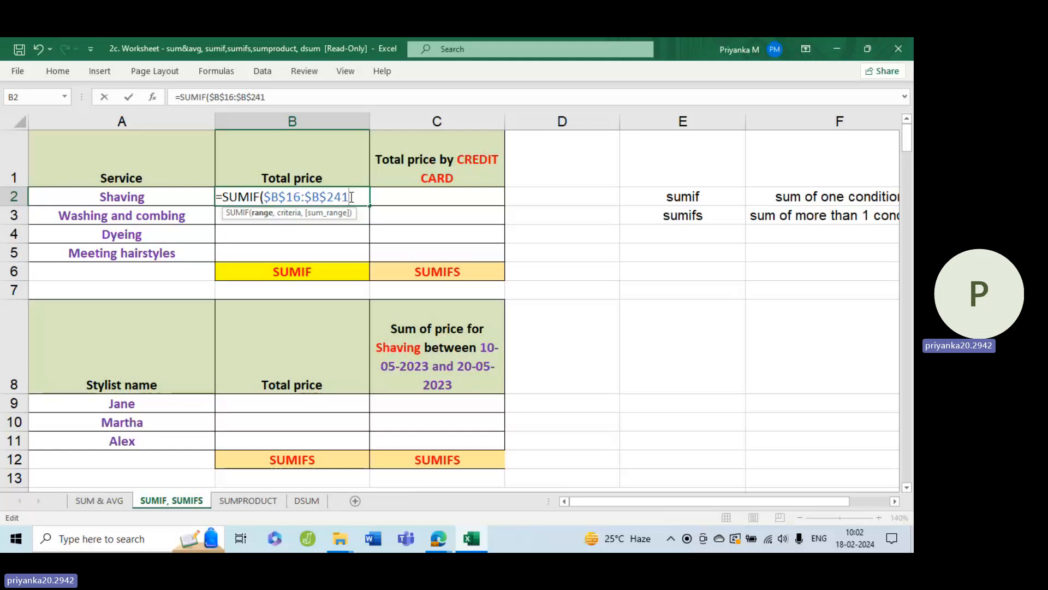
Use the Shaving cell A2 as the SUMIF criteria and continue to the sum range argument
type(",")
left_click(134, 201)
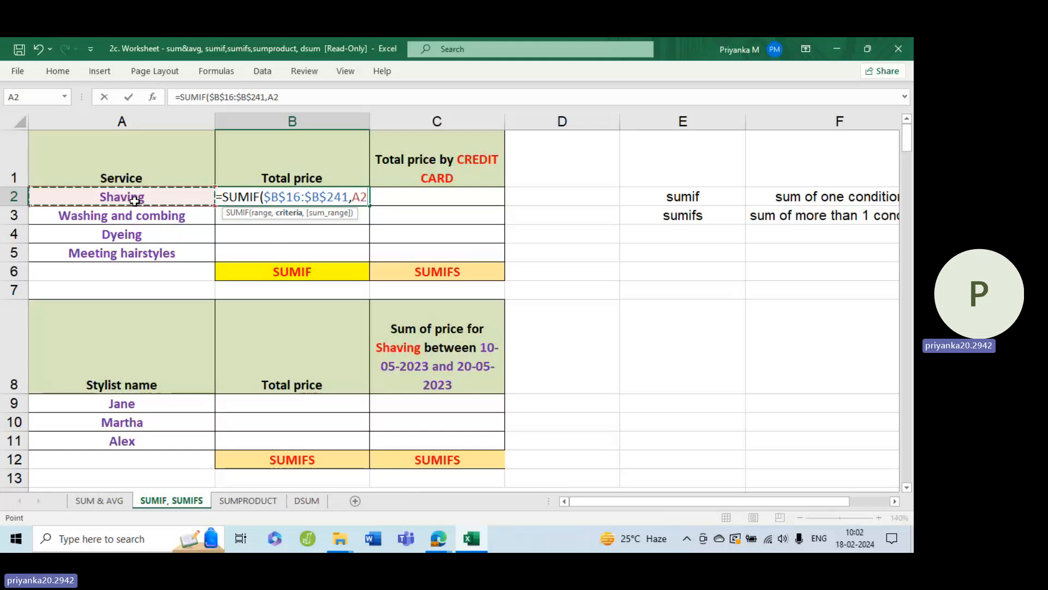
type(",")
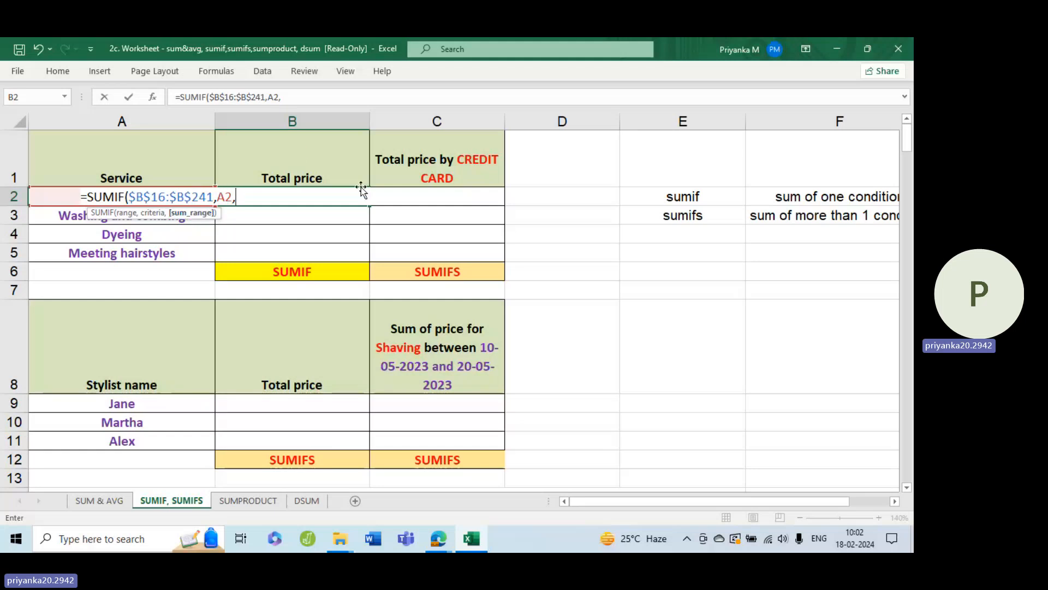
Set the SUMIF sum range in B2 to the Price column E16:E241 of the Summary MAY 2023 table
scroll(350, 208, "down", 1)
scroll(376, 253, "down", 3)
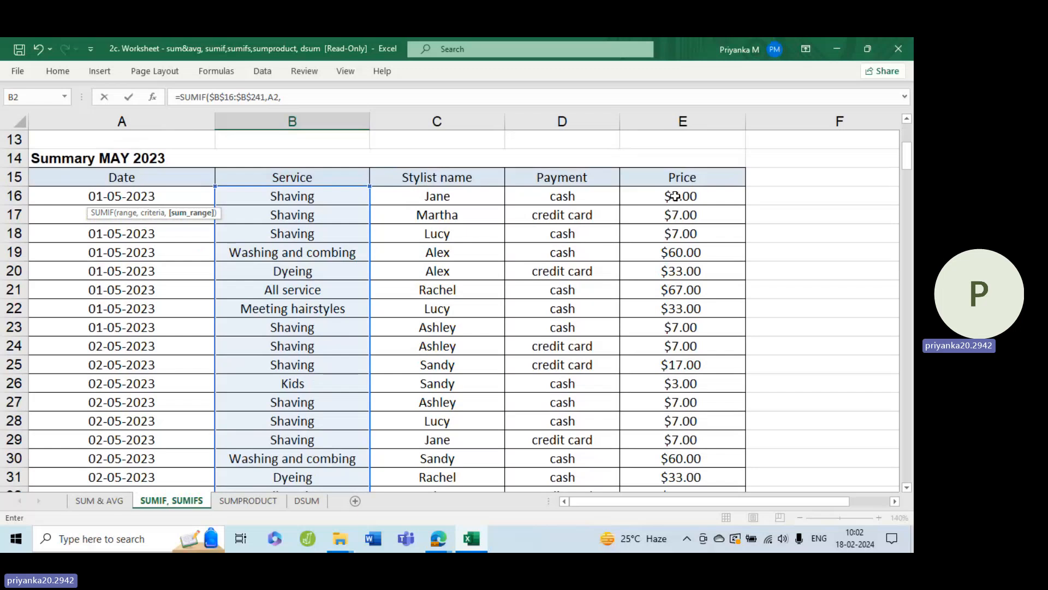
left_click(675, 196)
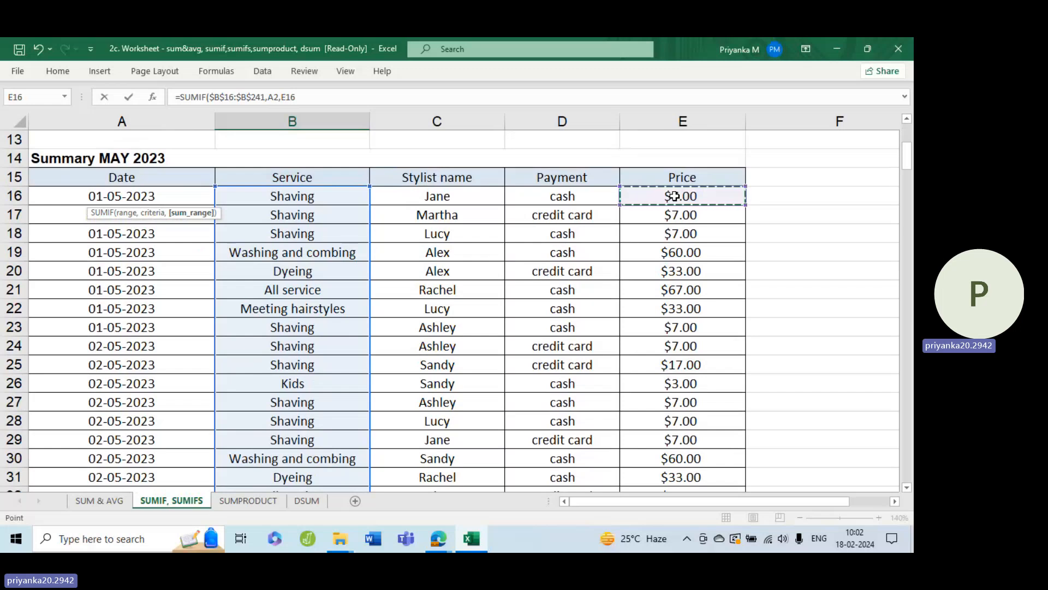
key("ctrl+shift+Down")
scroll(646, 253, "up", 20)
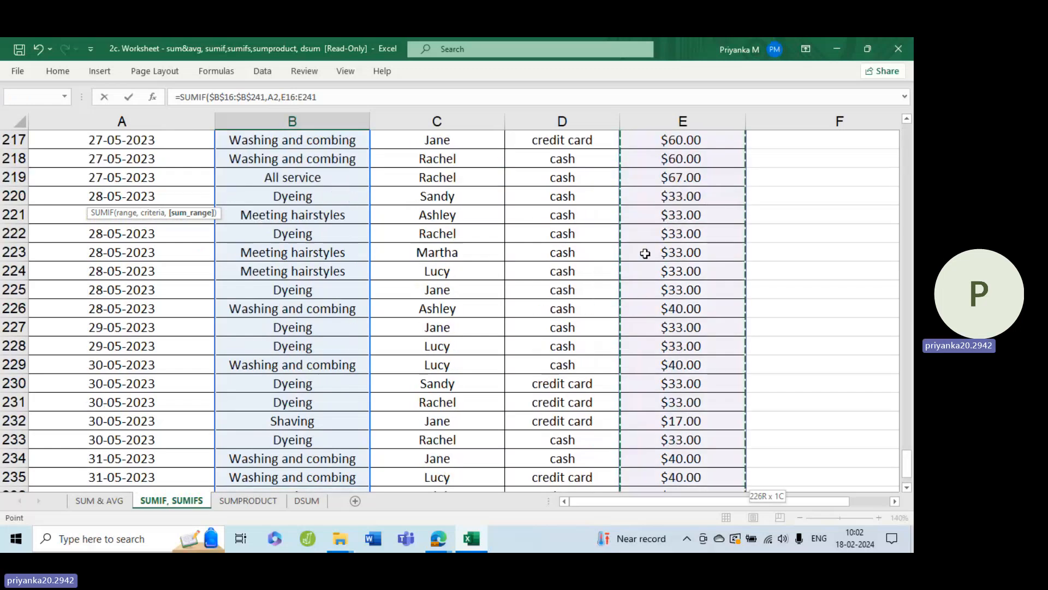
scroll(643, 254, "up", 10)
left_click_drag(907, 312, 907, 104)
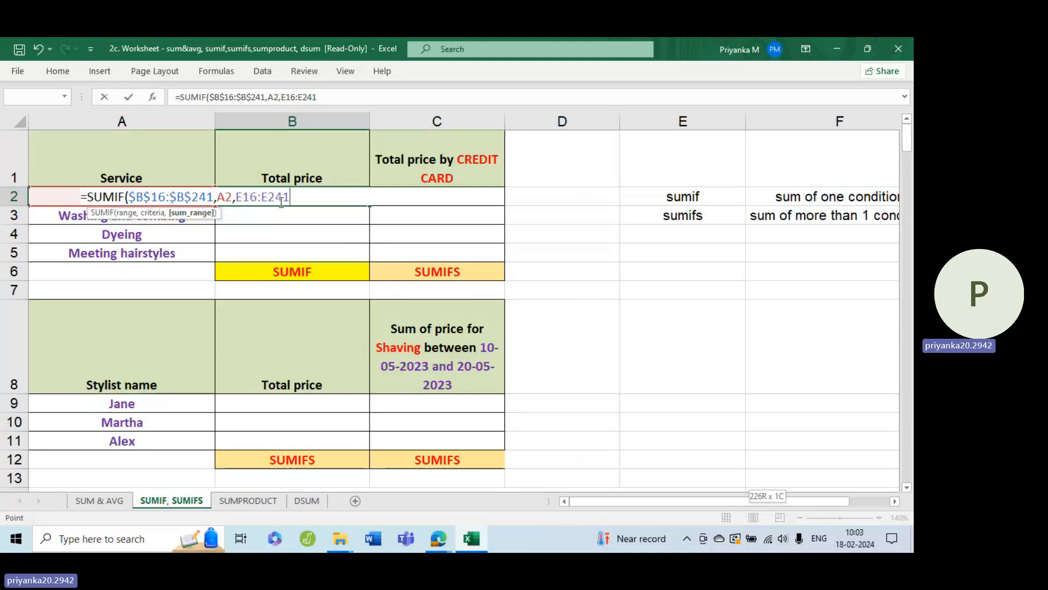
Make the sum range absolute as $E$16:$E$241 and complete the Shaving SUMIF formula in B2
double_click(262, 196)
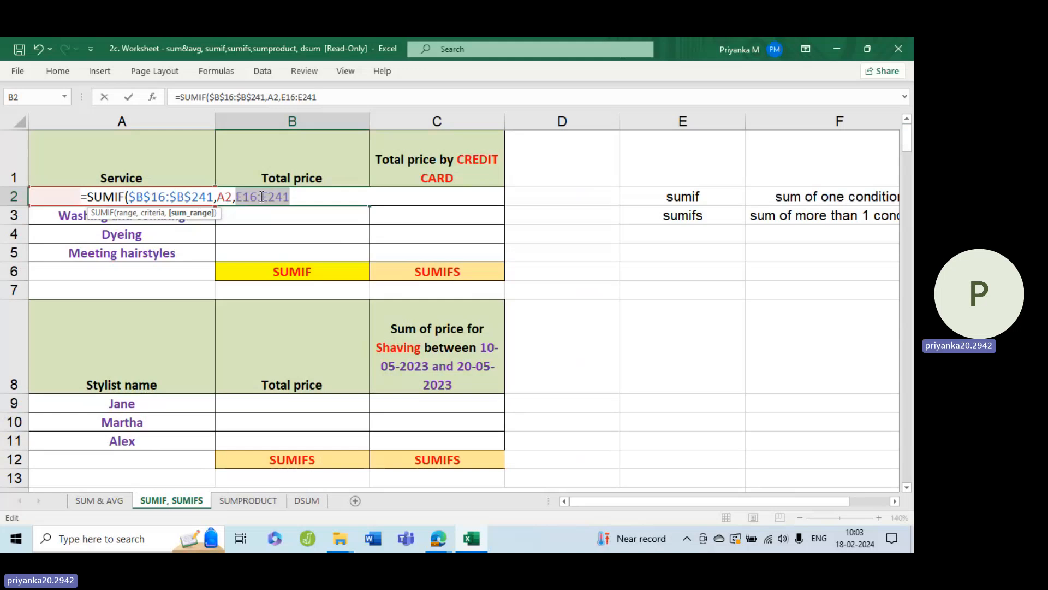
key("F4")
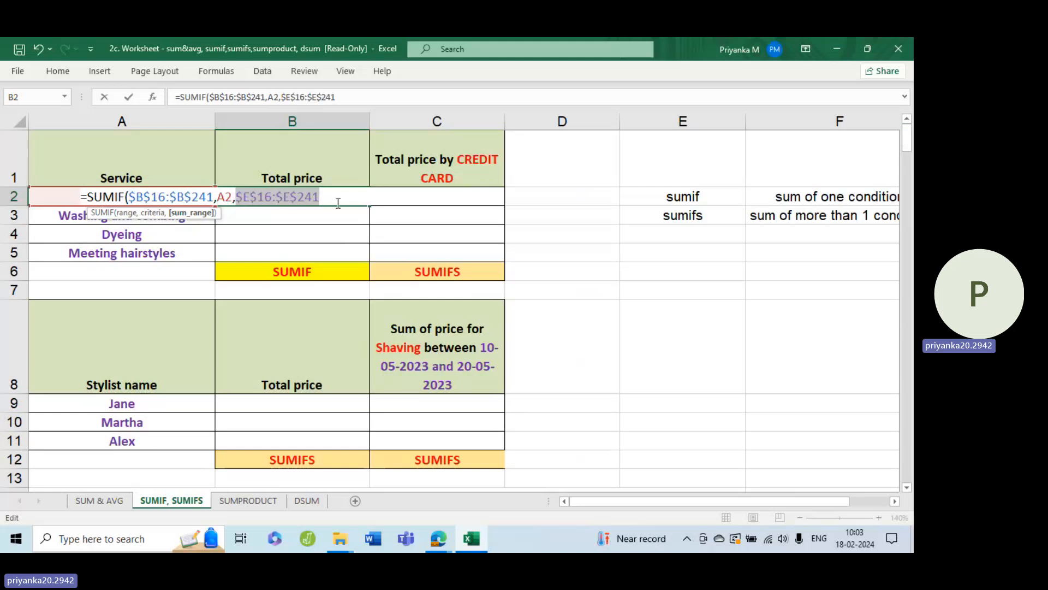
left_click(338, 204)
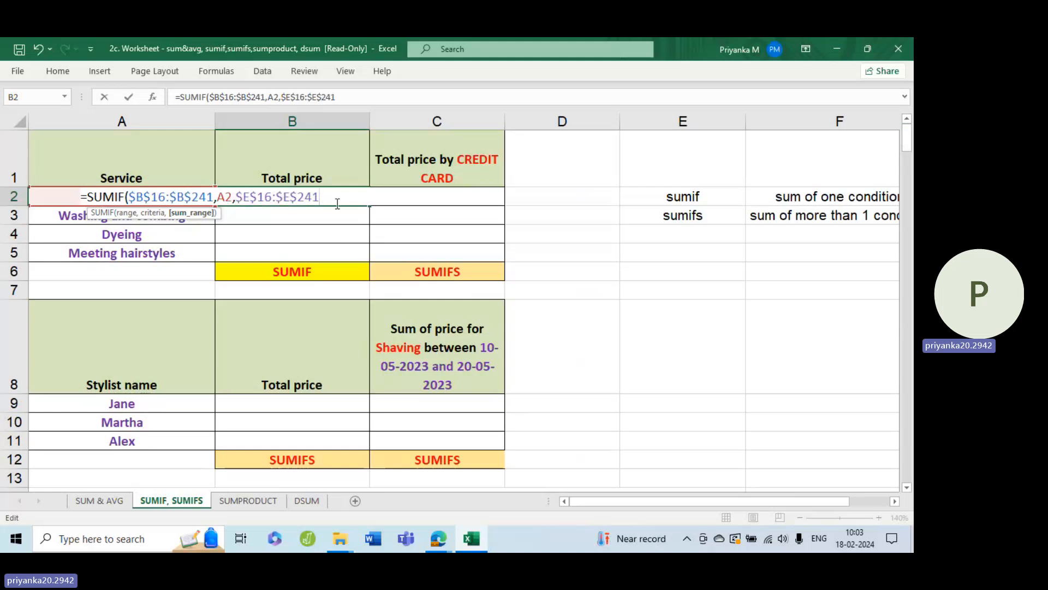
type(")")
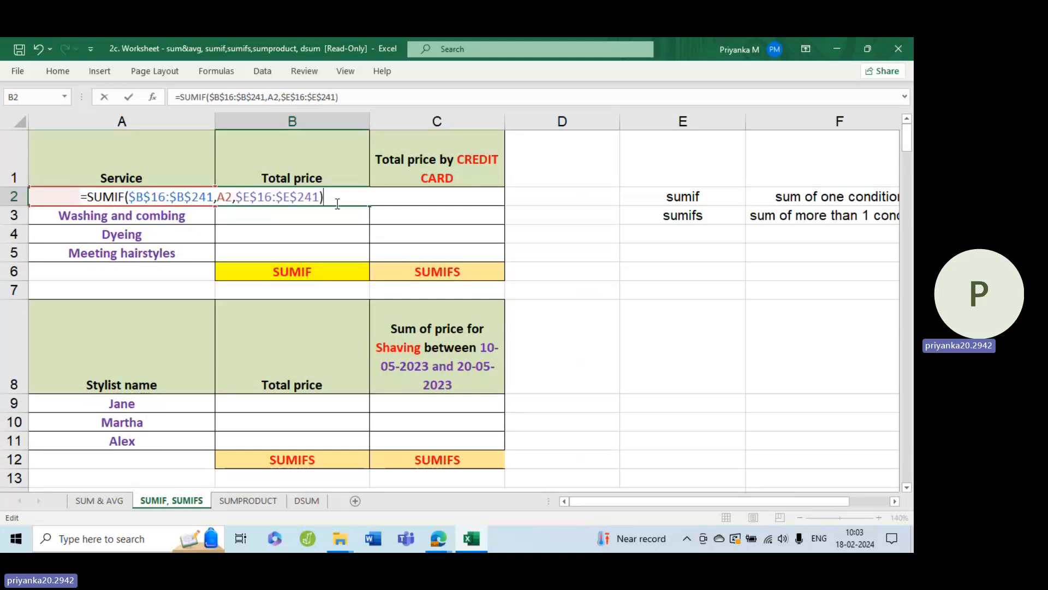
key("Return")
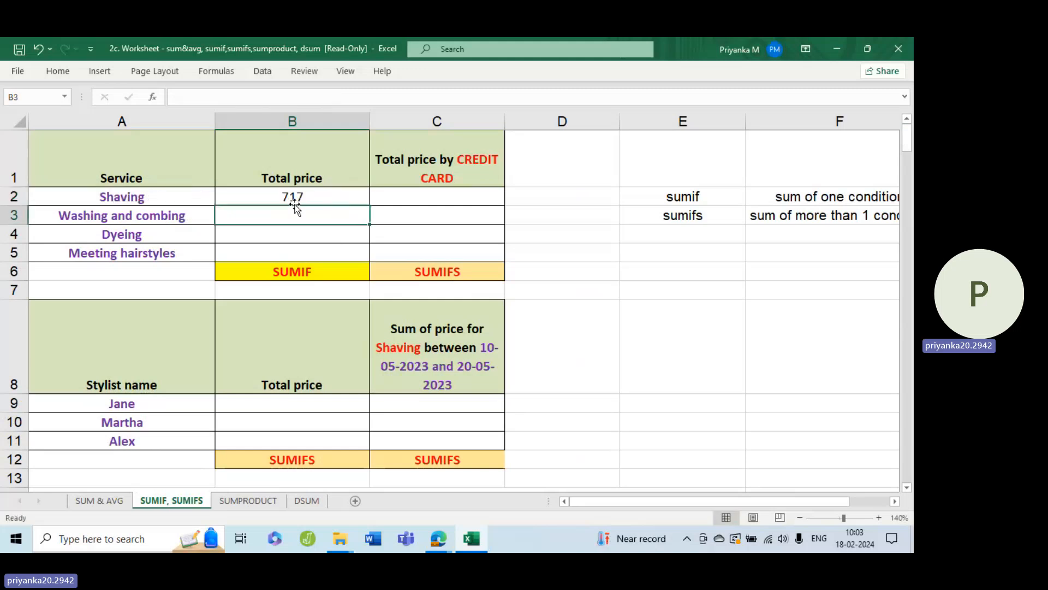
Fill the B2 SUMIF formula down to B5 for the other services and inspect the copied formula in B3
left_click(284, 196)
double_click(283, 196)
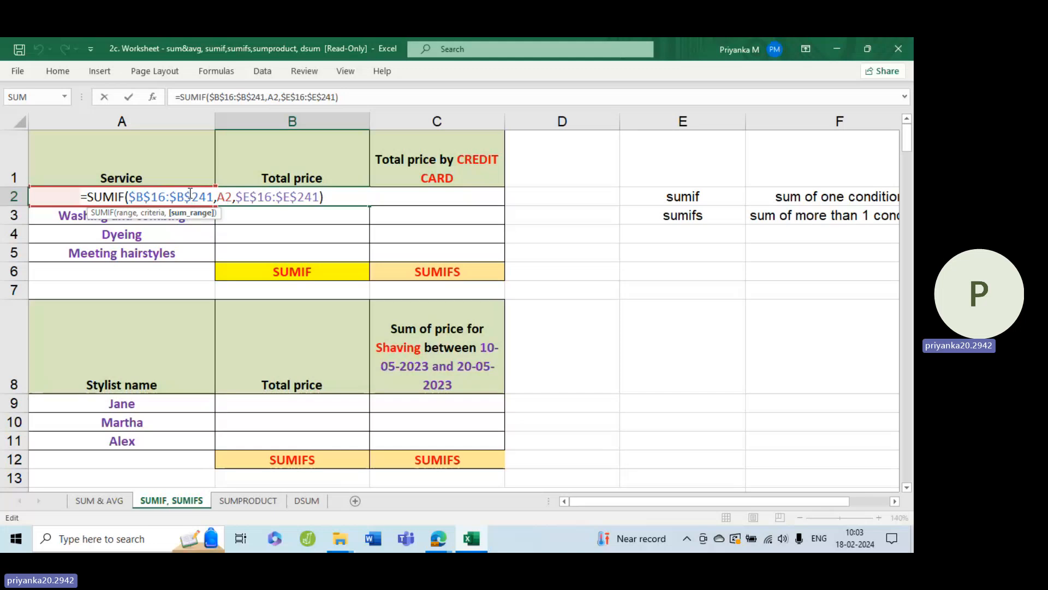
left_click(373, 214)
left_click(366, 204)
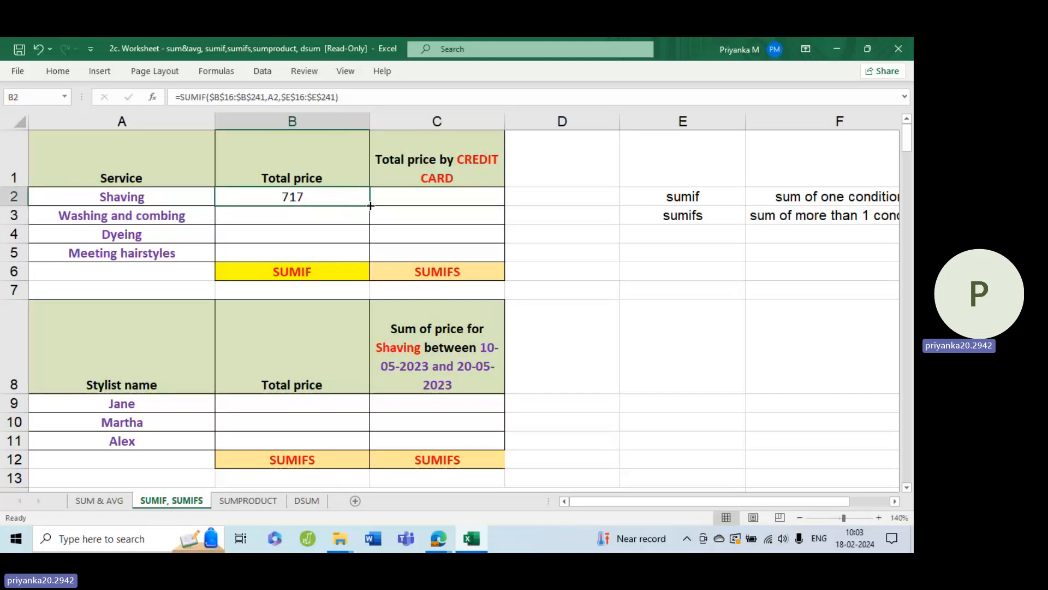
double_click(368, 205)
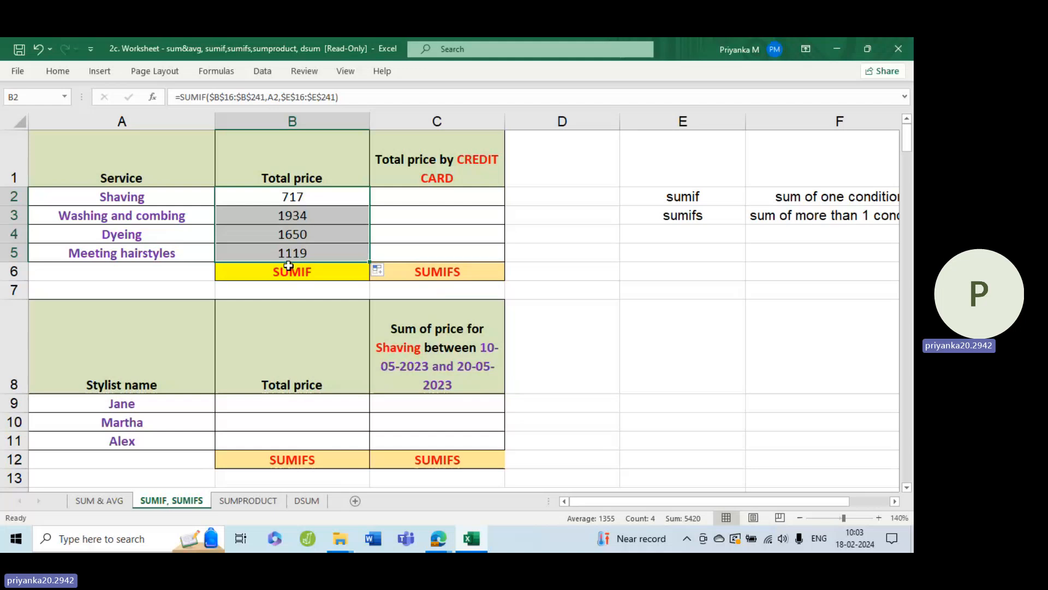
double_click(315, 216)
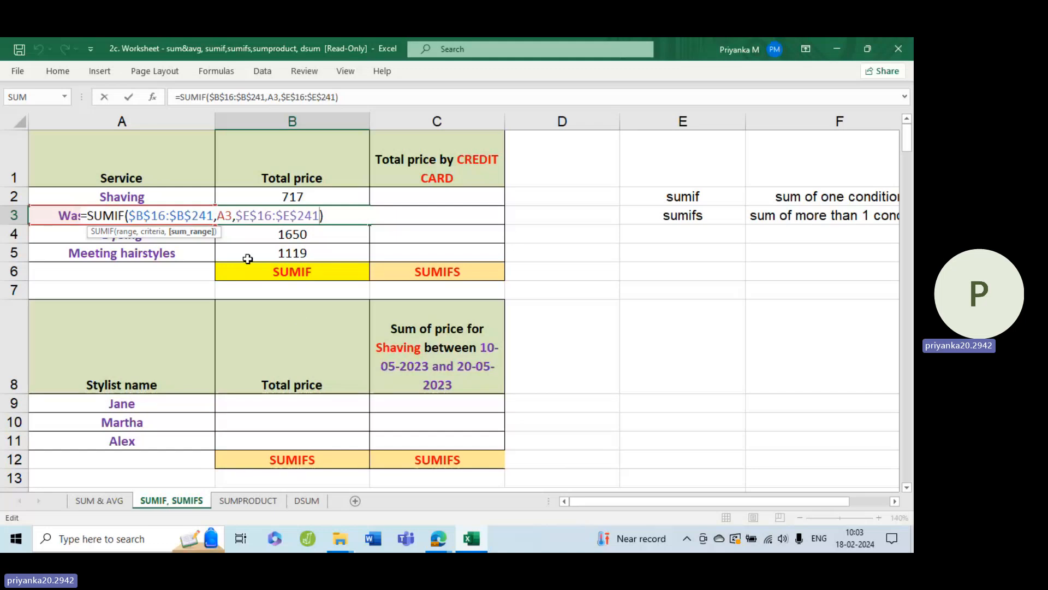
left_click(366, 202)
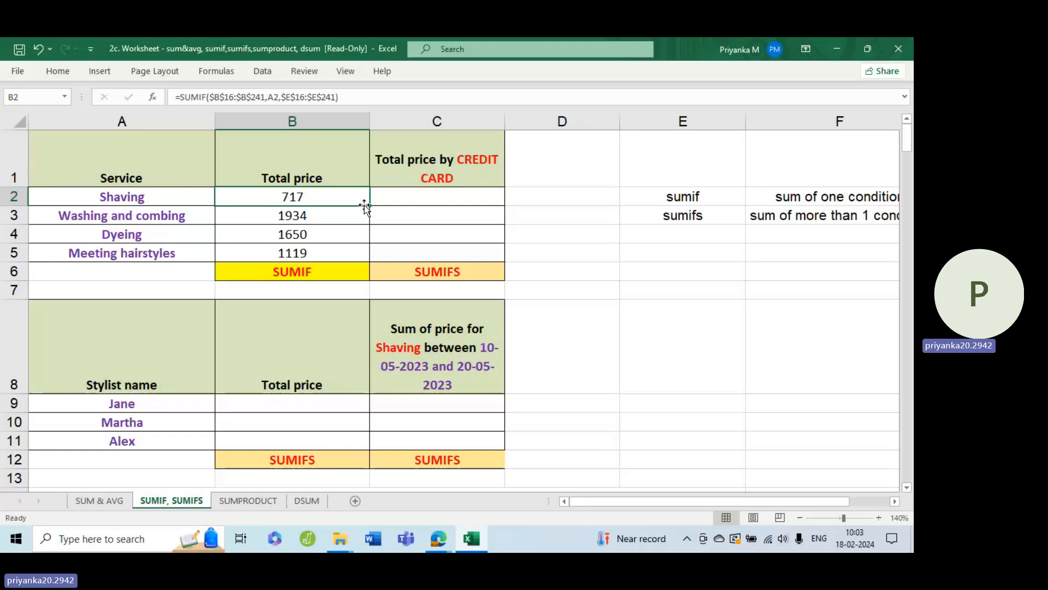
left_click(404, 191)
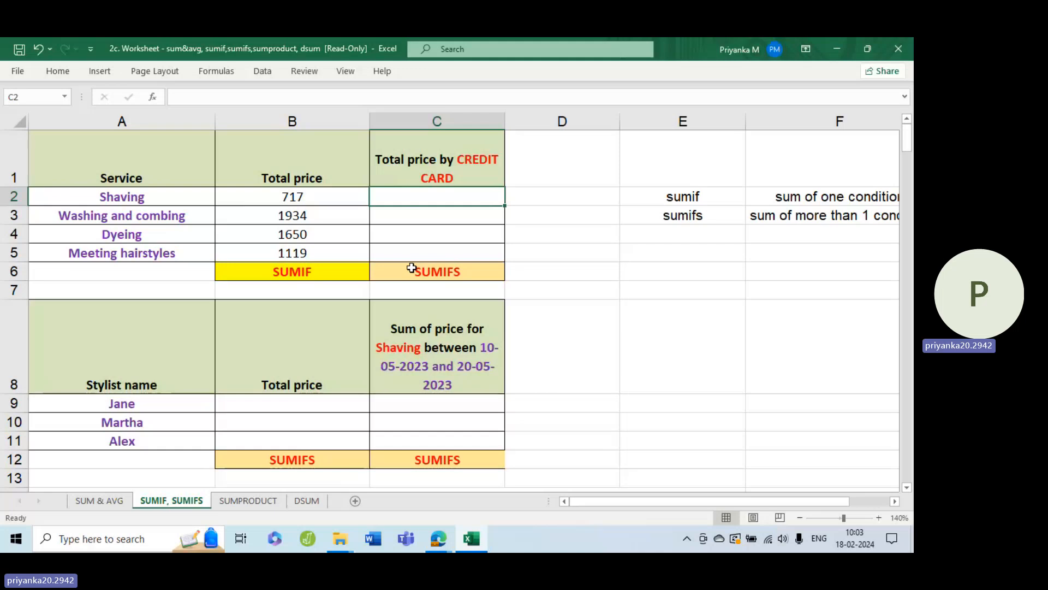
type("=")
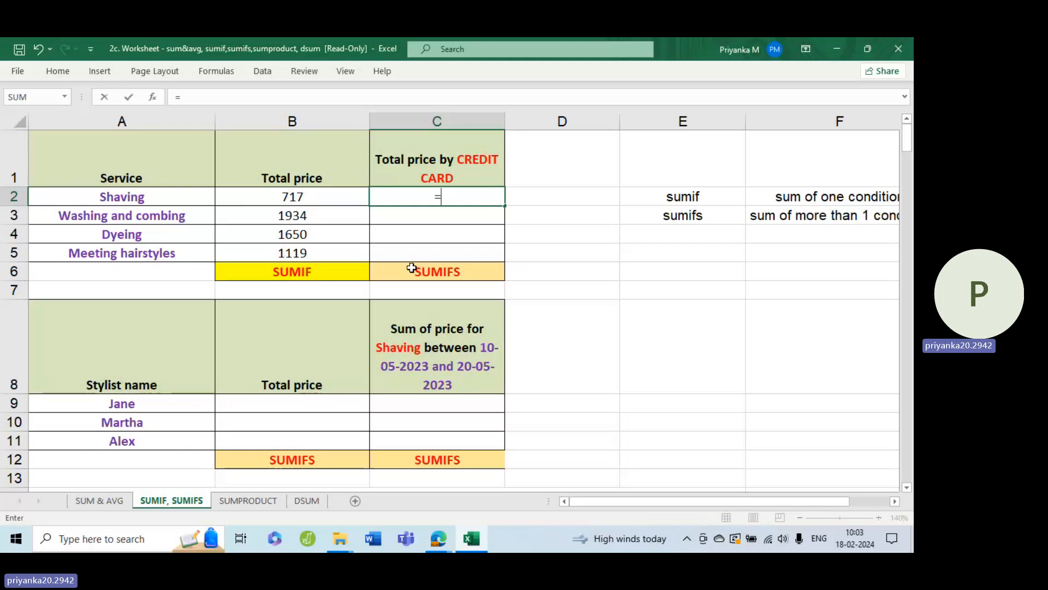
type("sum")
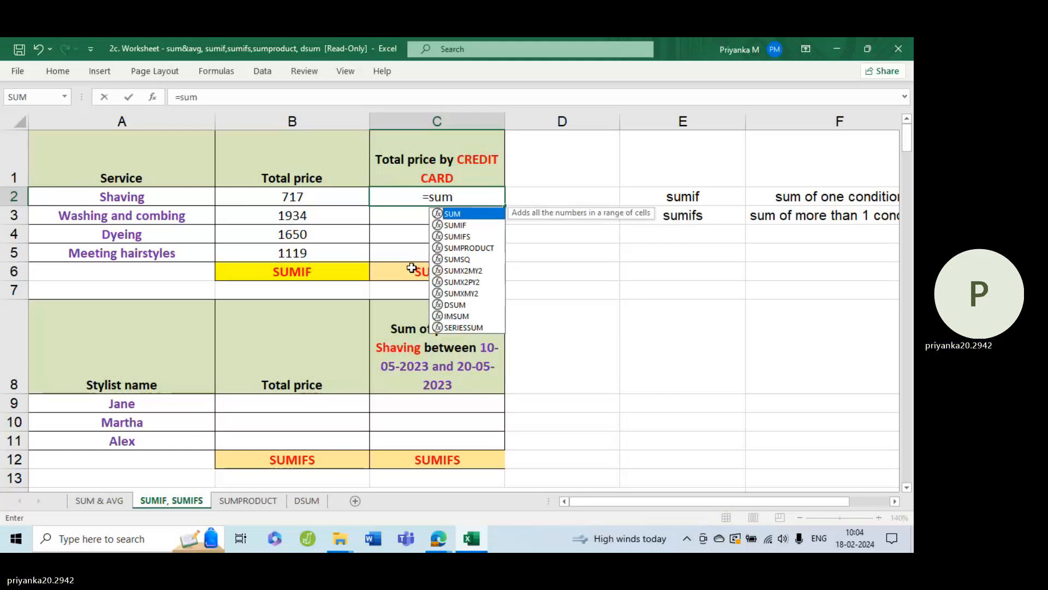
type("if")
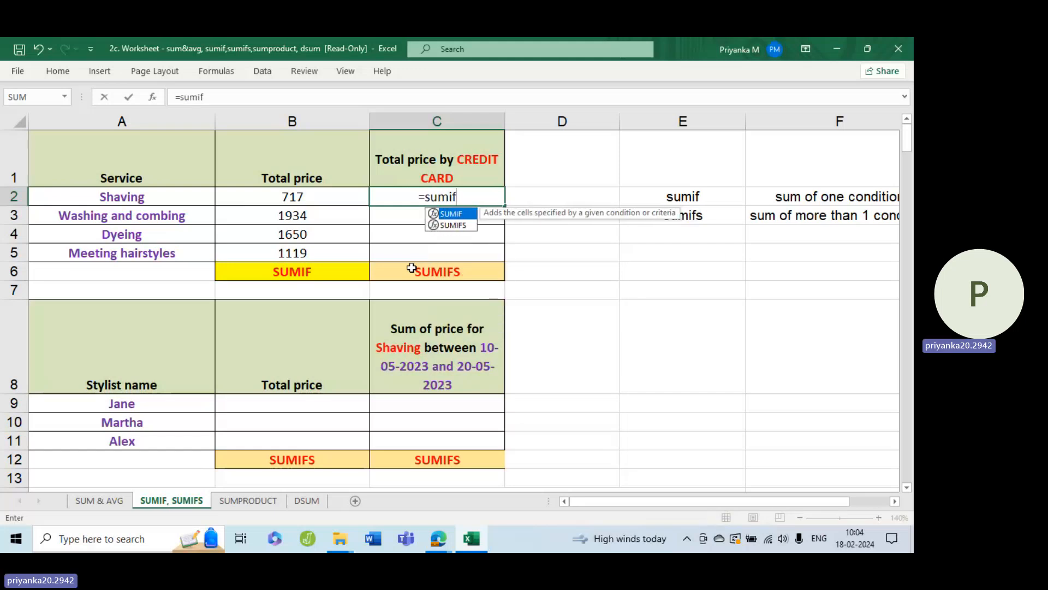
type("s")
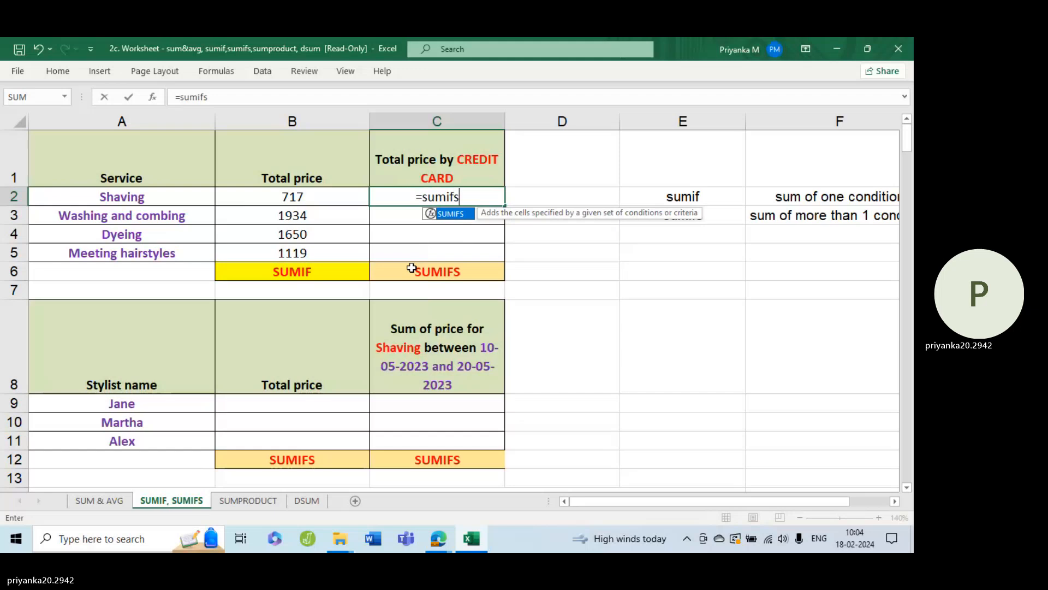
key("Tab")
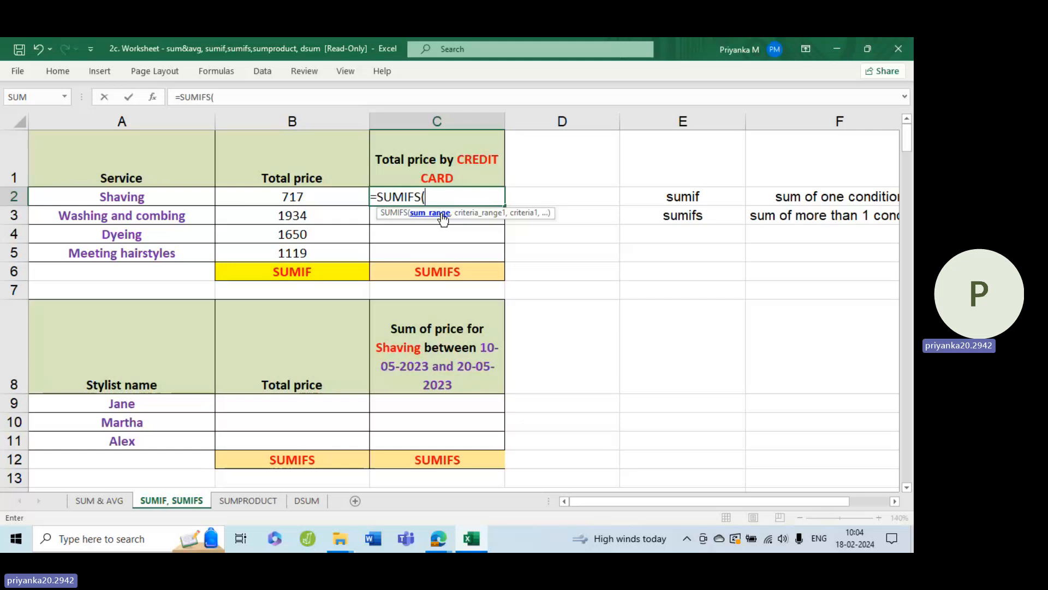
key("Escape")
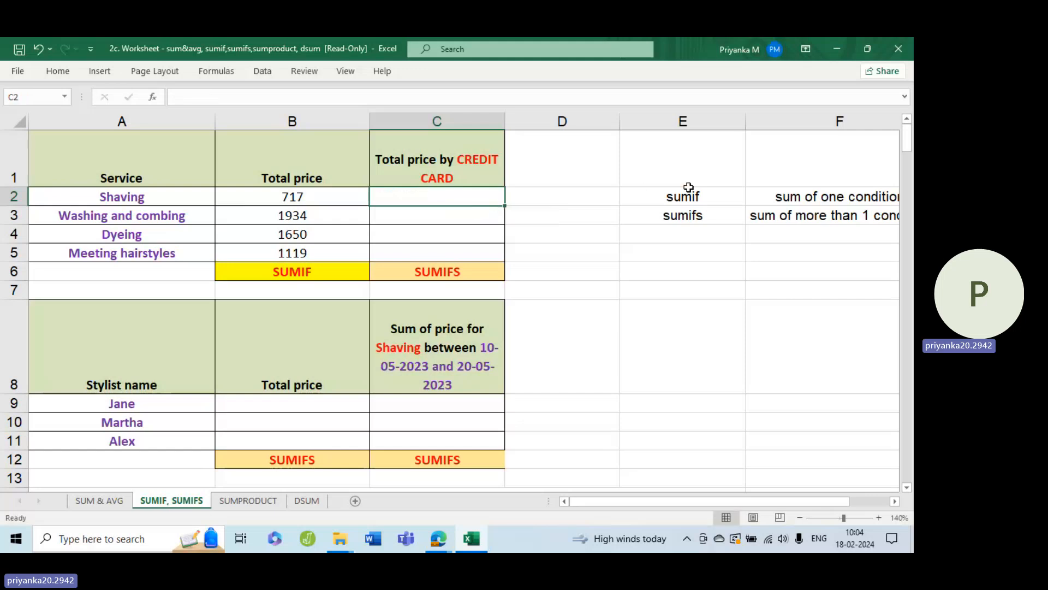
Copy the sumif and sumifs labels from E2:E3 into E6:E7
left_click(603, 196)
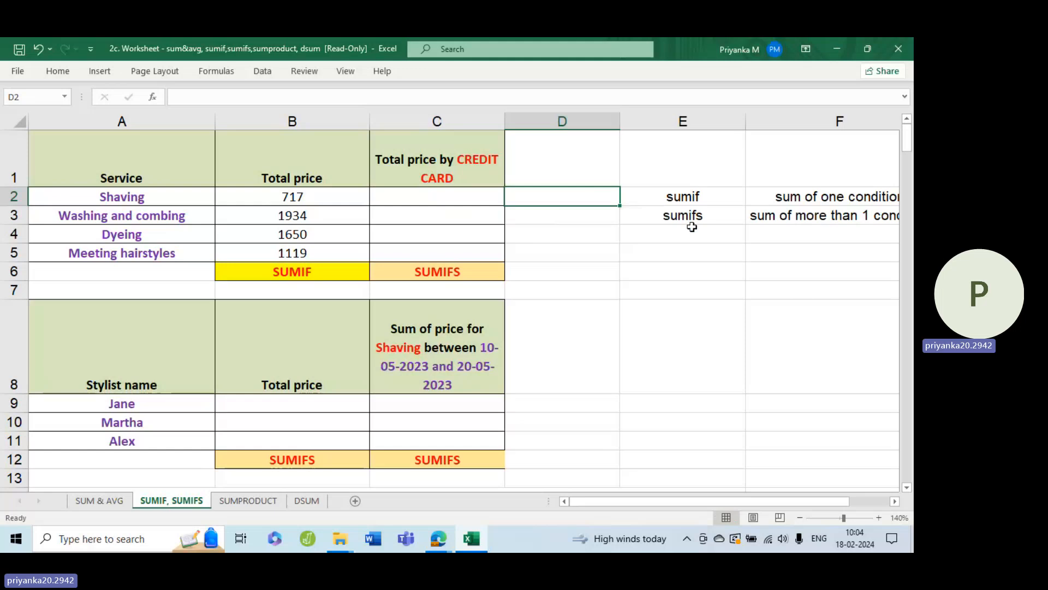
left_click(693, 252)
left_click_drag(685, 197, 686, 221)
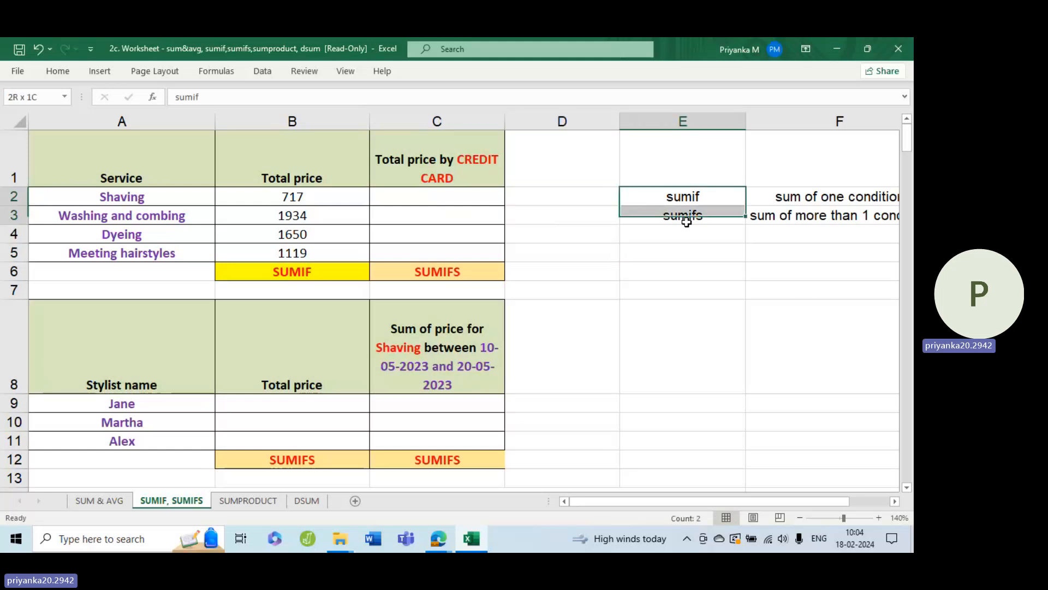
key("ctrl+c")
left_click(660, 273)
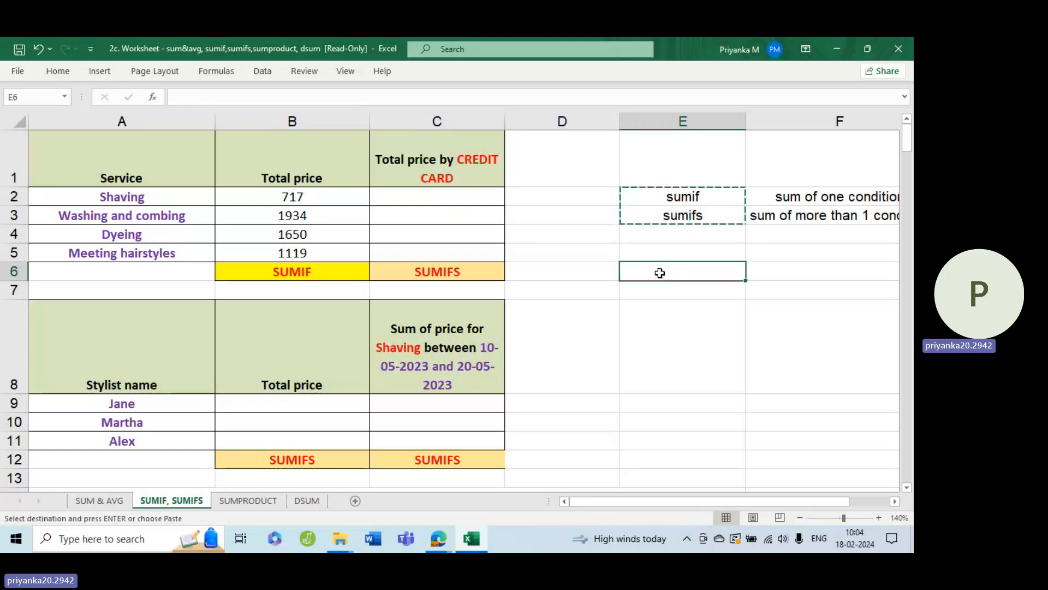
key("ctrl+v")
Enter the argument order note "criteria, sum range" in F6 beside the sumif label
left_click(762, 269)
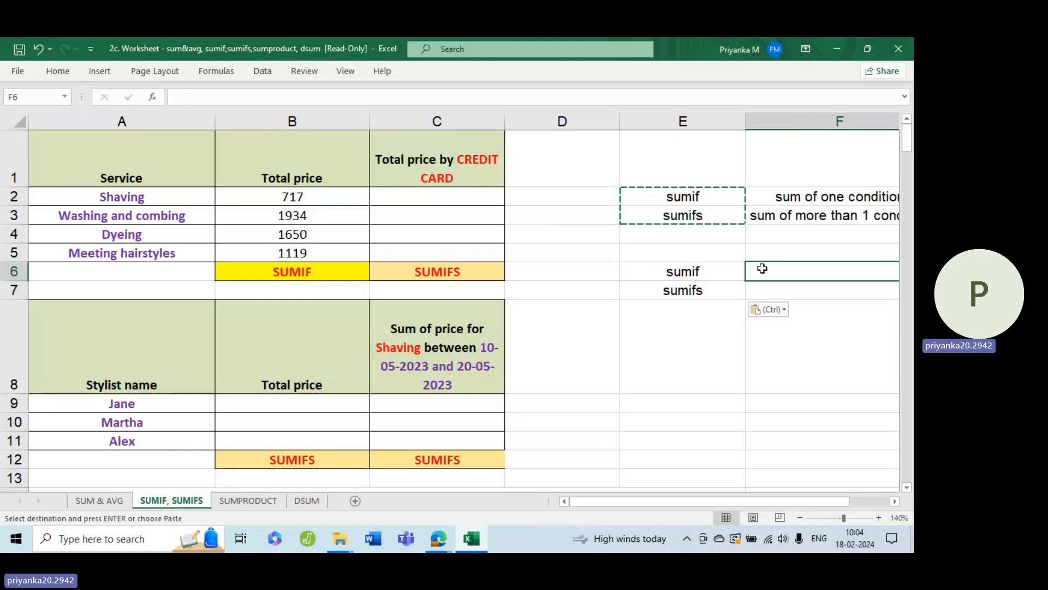
type("cri")
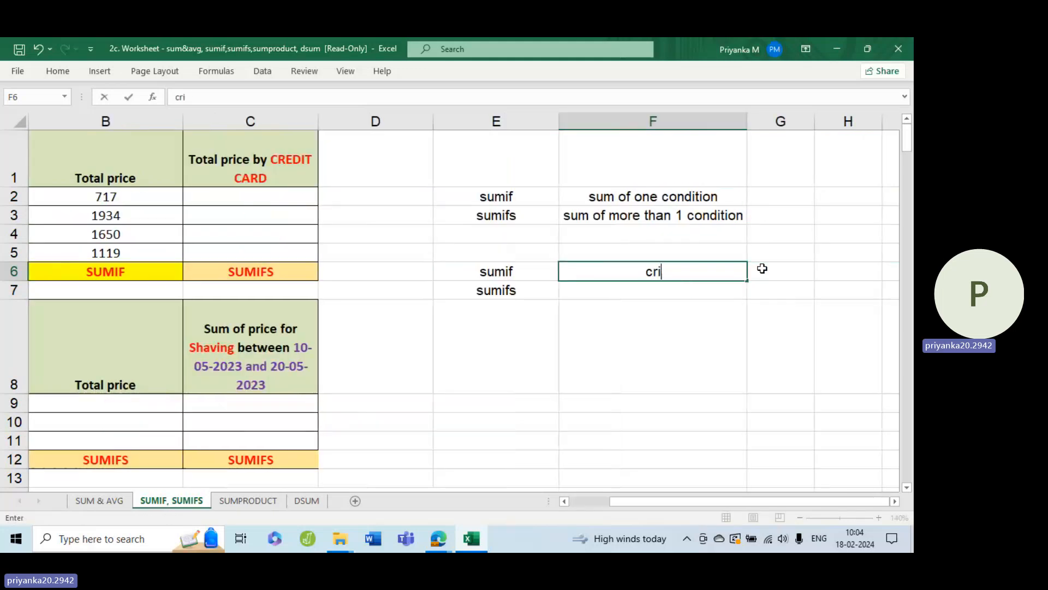
type("teria, dum")
key("BackSpace")
key("BackSpace")
key("BackSpace")
type("sum range")
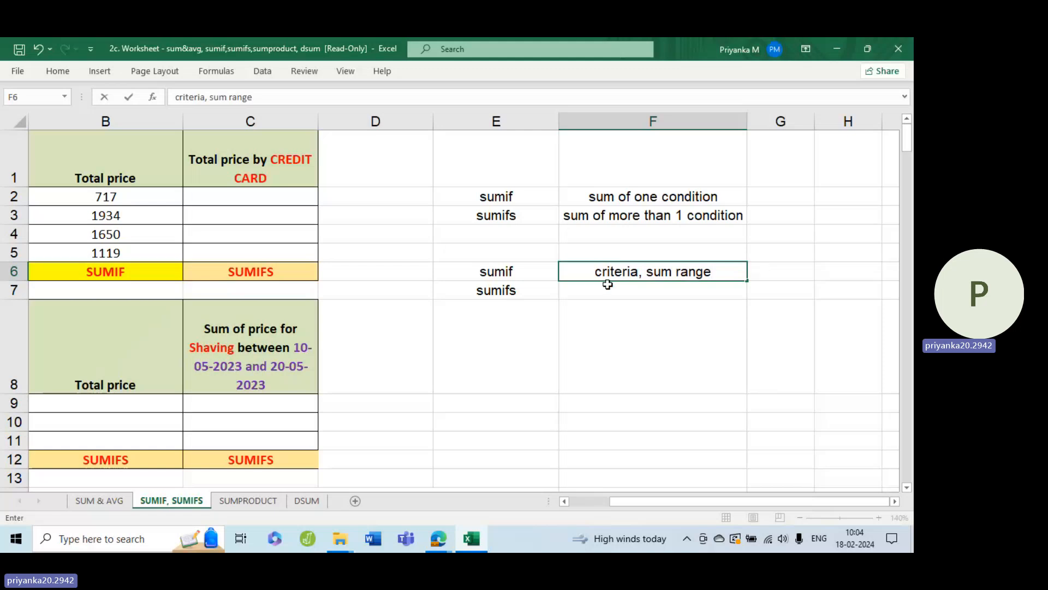
key("ctrl+Return")
Enter the note "sum rang, criteria" in F7 beside the sumifs label
left_click(644, 285)
type("sum ")
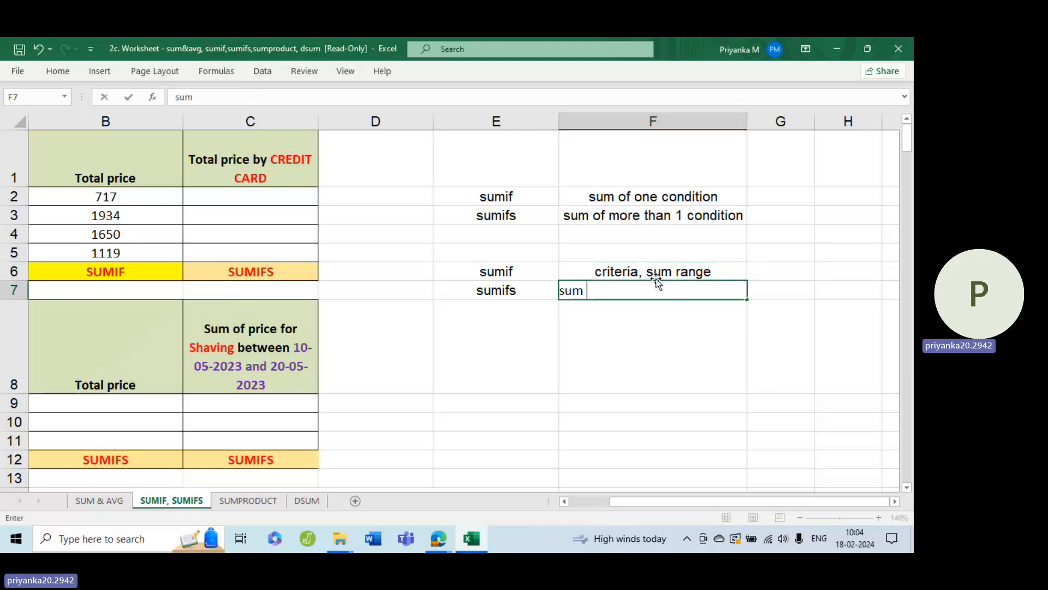
type("rang, criteria")
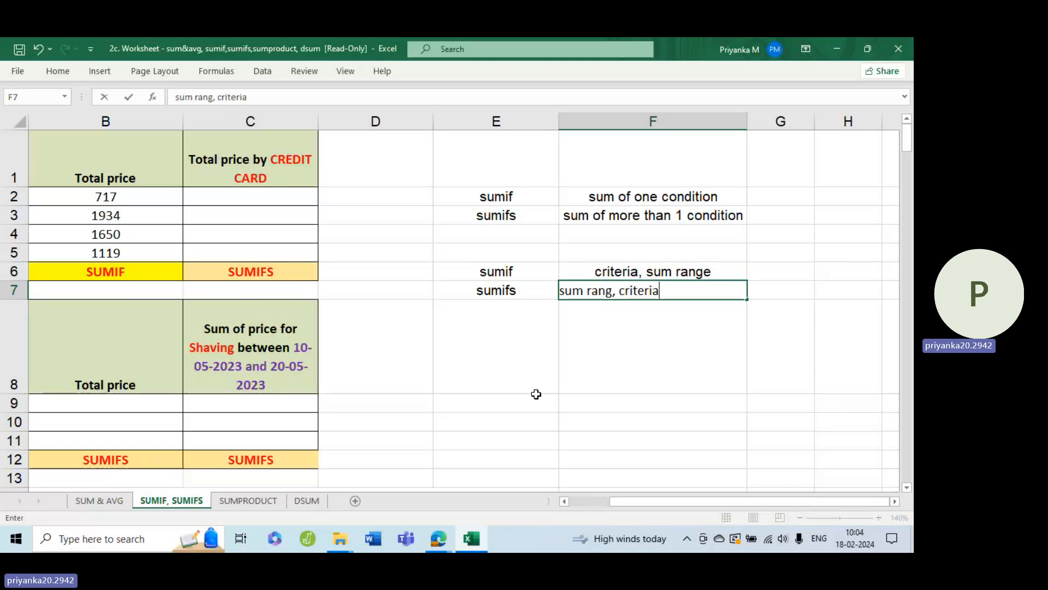
left_click_drag(662, 502, 640, 506)
left_click(626, 382)
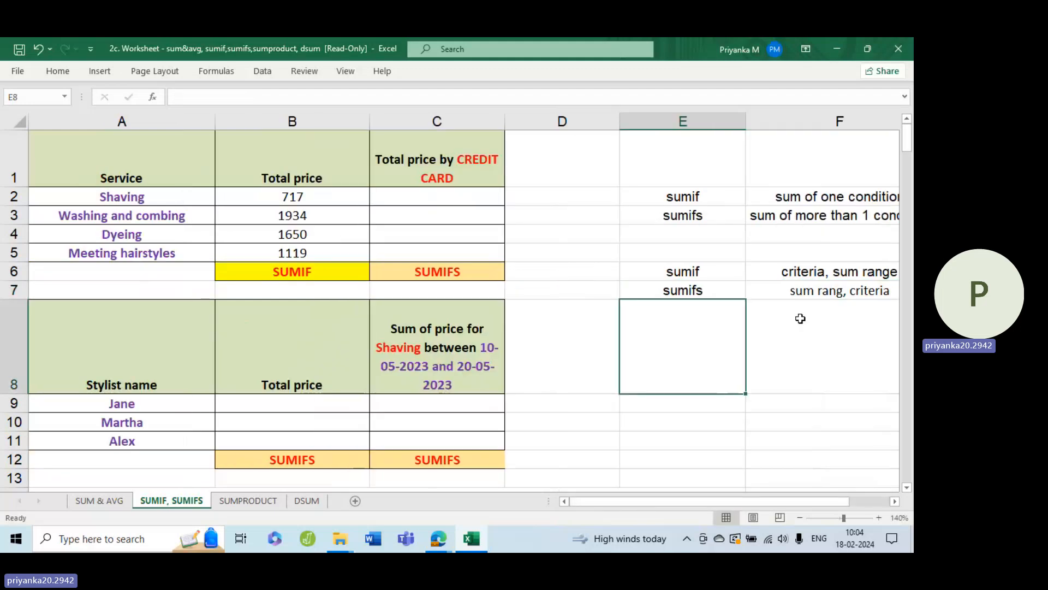
Correct the sumifs note in F7 to read "sum range, criteria"
left_click(840, 292)
double_click(839, 292)
left_click(610, 293)
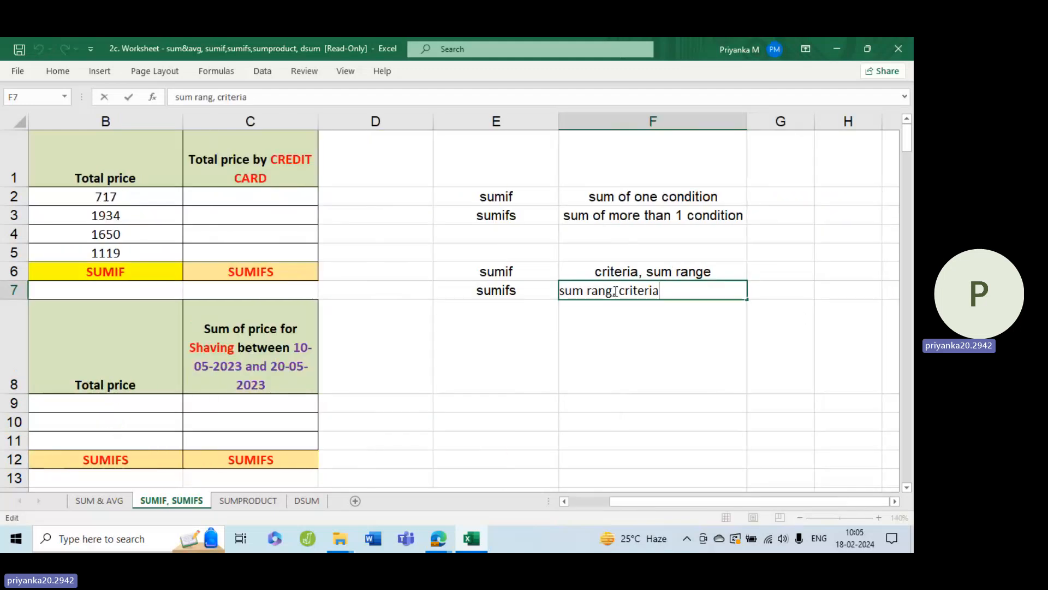
type("e")
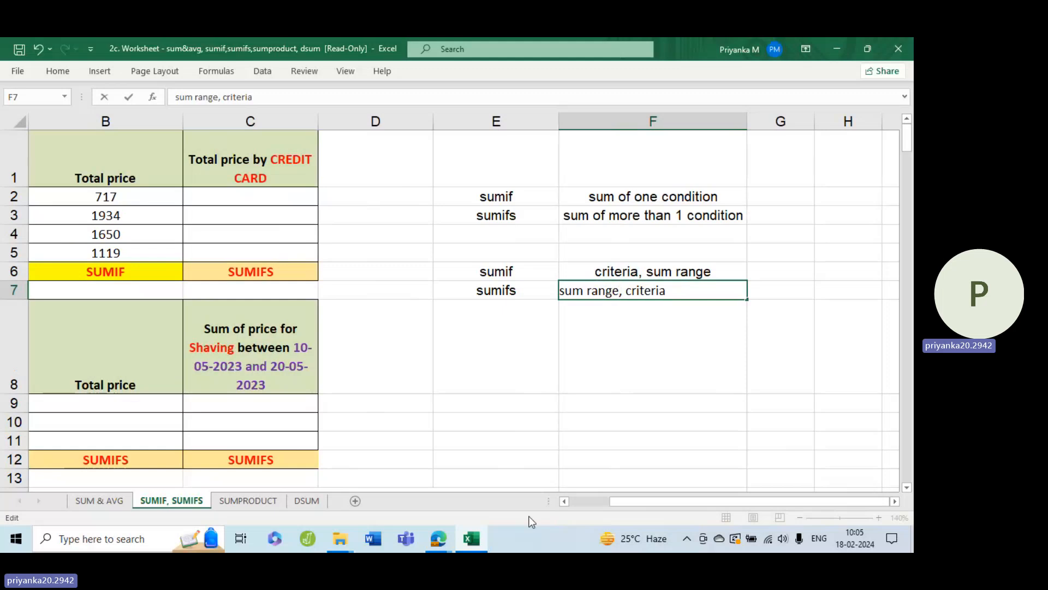
left_click(259, 200)
Review the two conditions for the C2 total: the Shaving service in A2 and CREDIT CARD in the C1 heading
left_click_drag(706, 501, 647, 504)
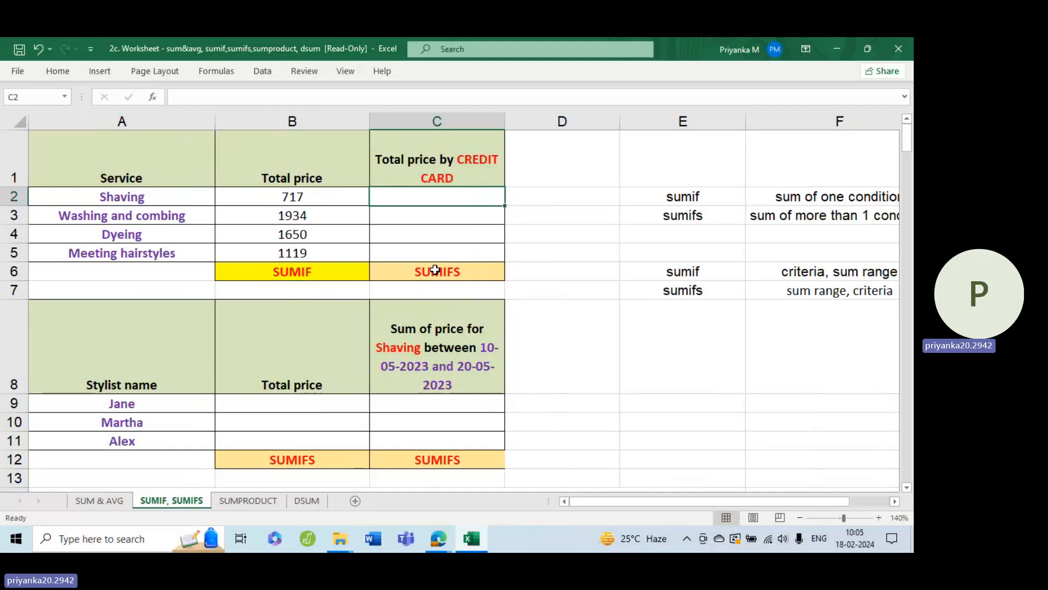
left_click(175, 203)
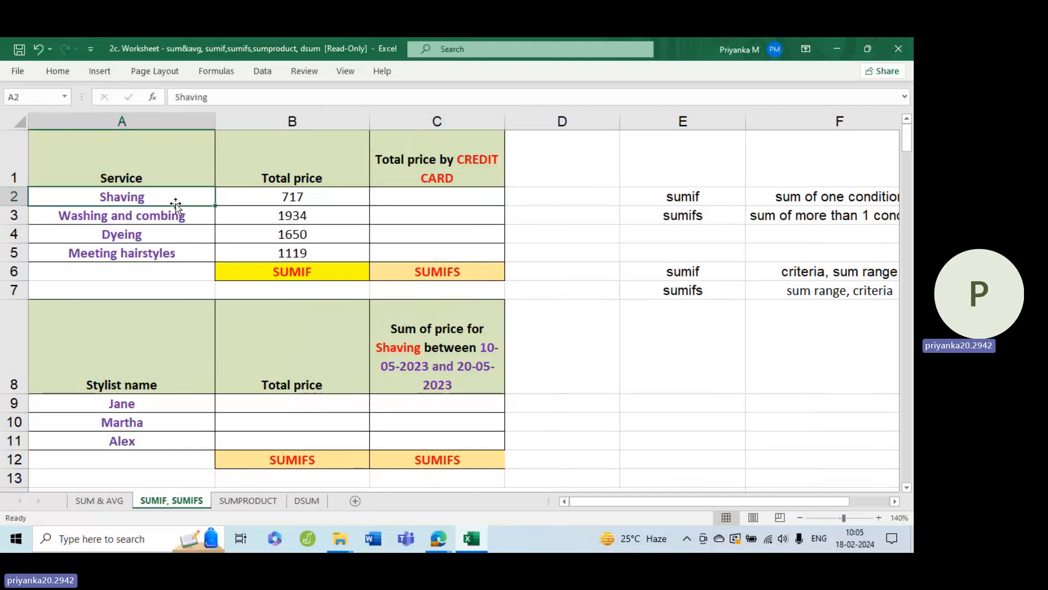
double_click(463, 155)
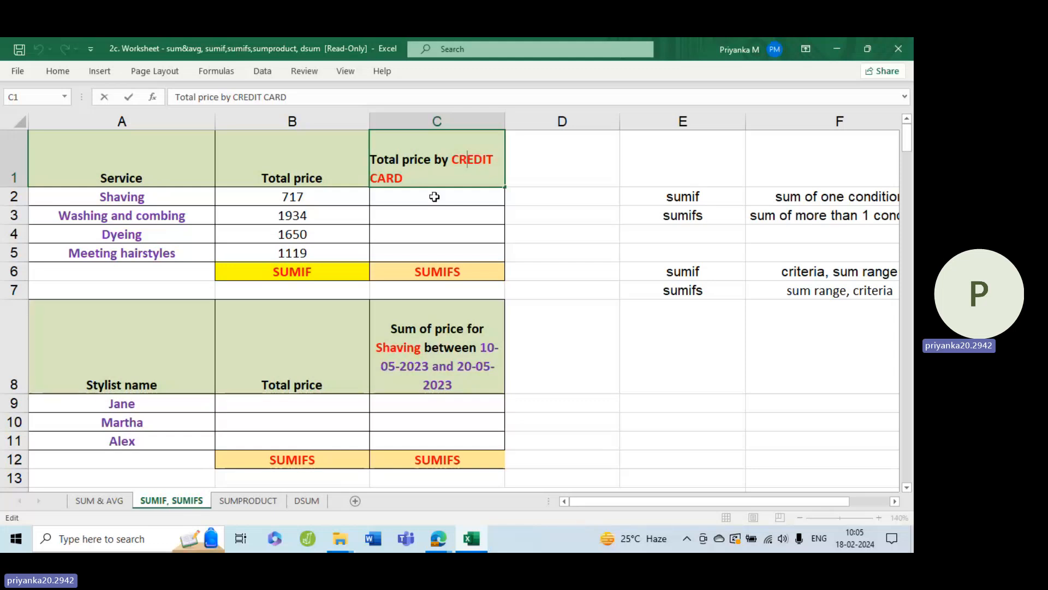
Start a SUMIFS formula in C2 with the Price column range E16:E241 as the sum range
left_click(434, 197)
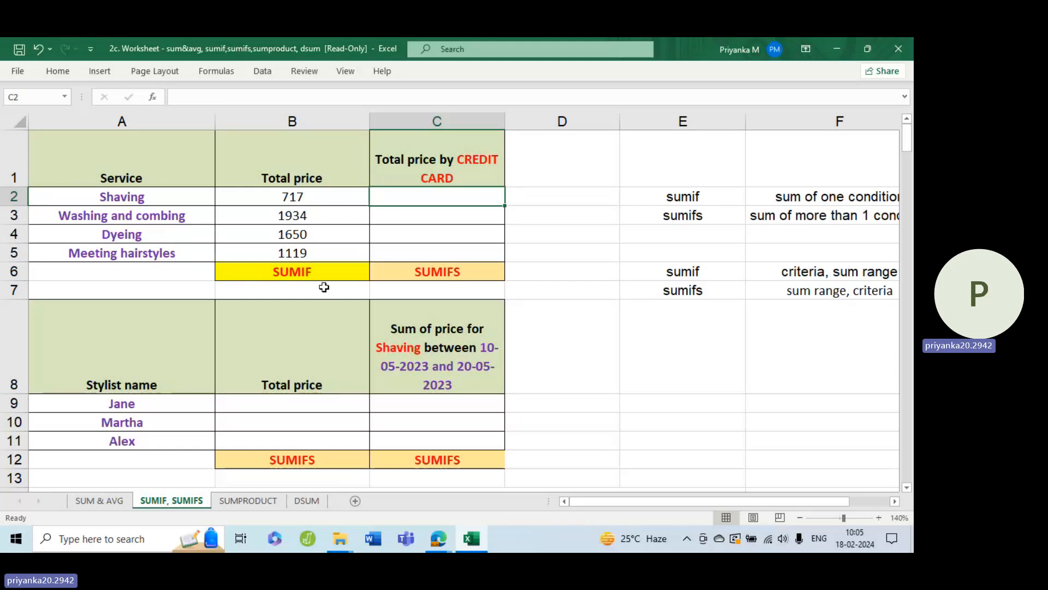
type("=")
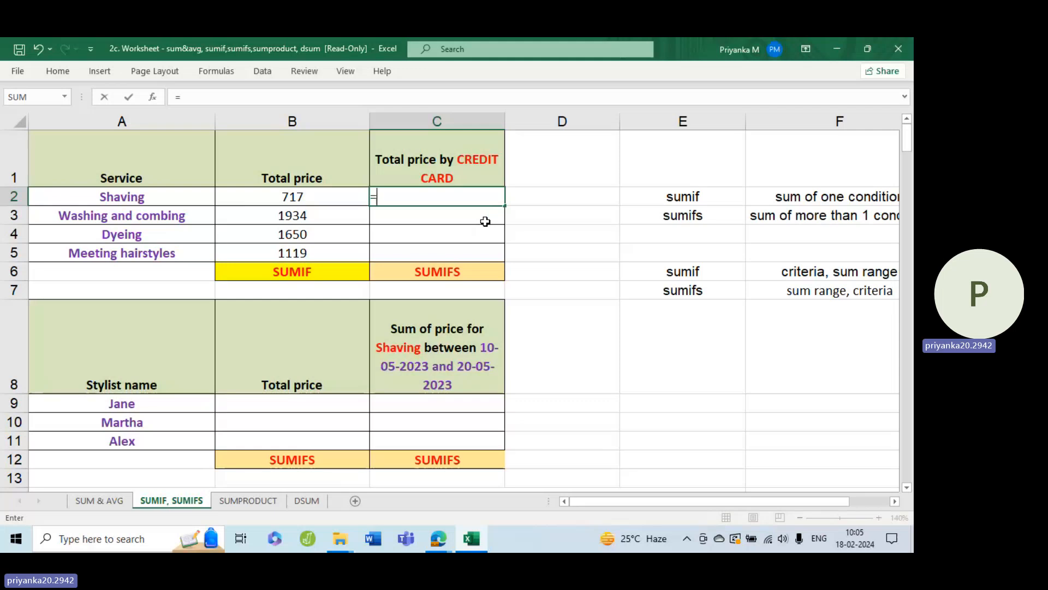
type("sumifs")
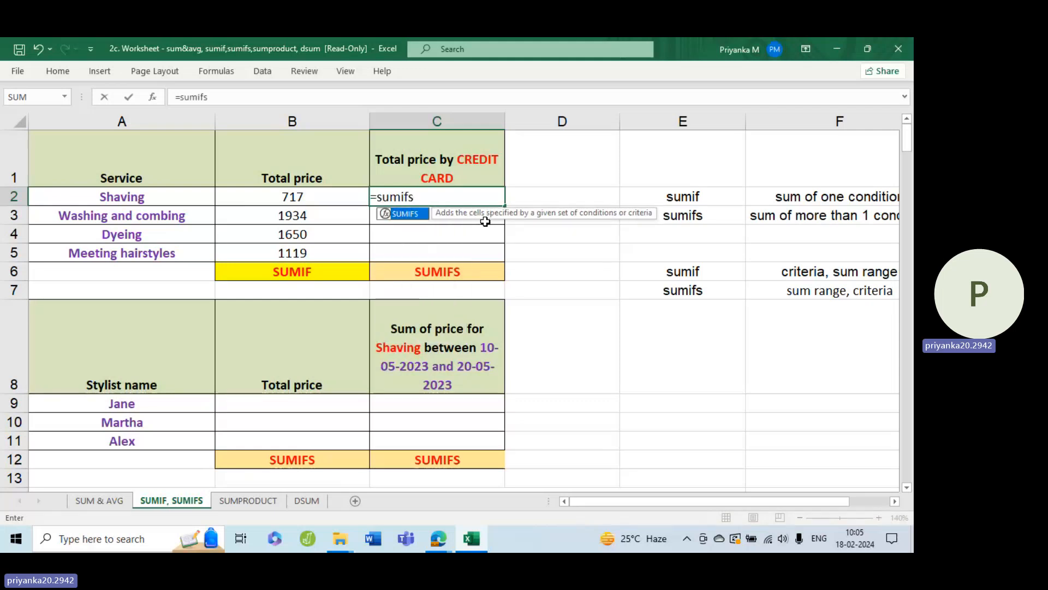
key("Tab")
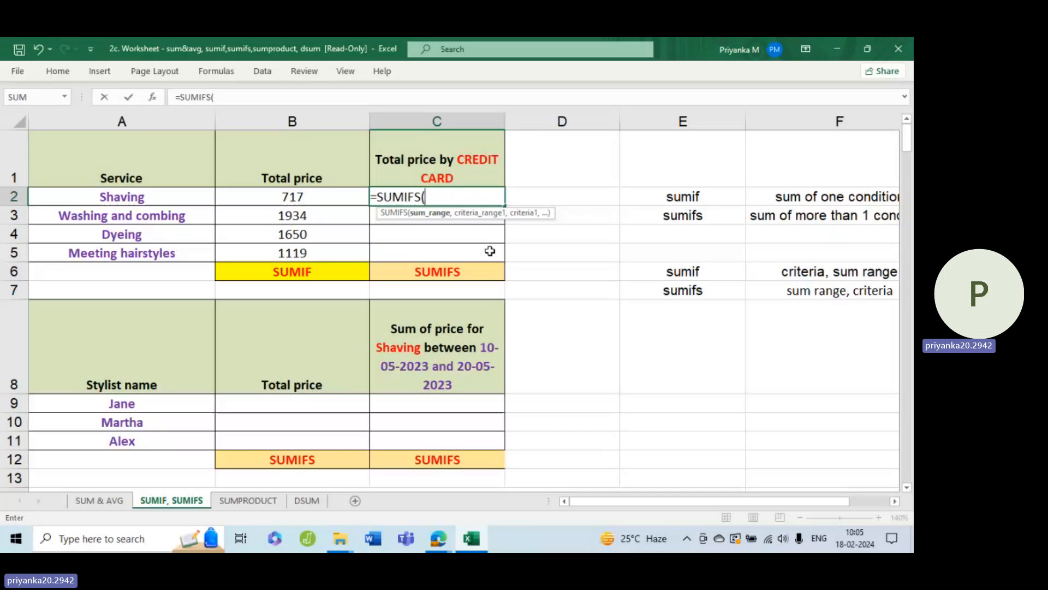
scroll(529, 302, "down", 1)
scroll(528, 302, "down", 4)
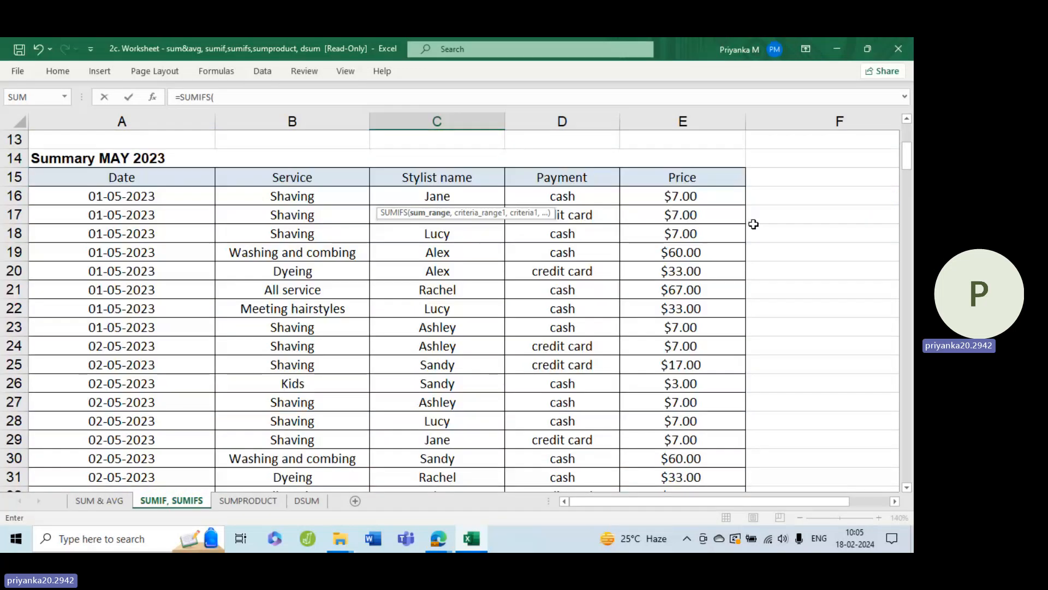
left_click(727, 197)
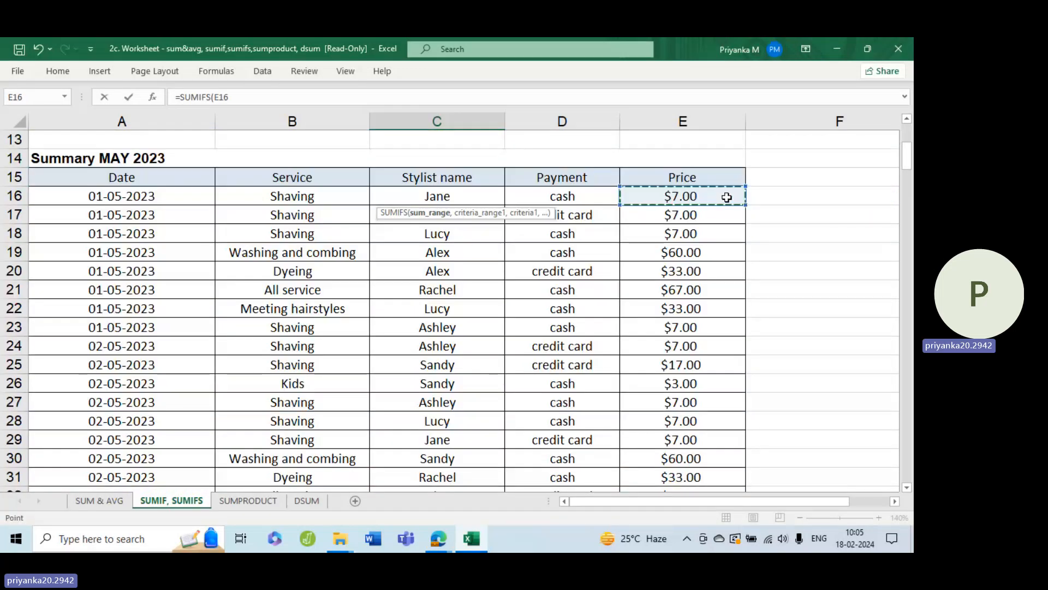
key("ctrl+shift+Down")
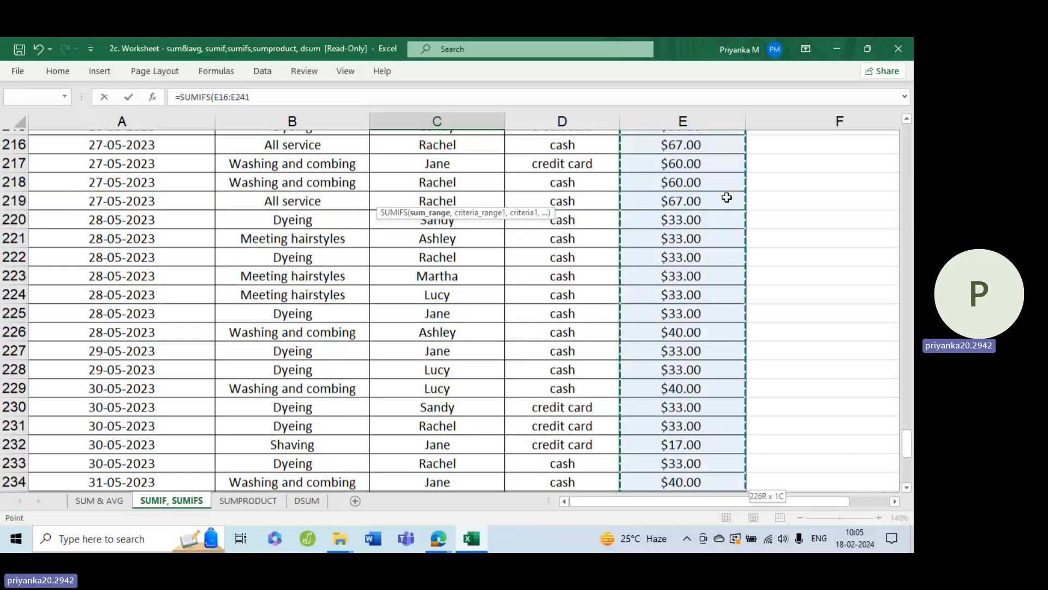
left_click_drag(904, 453, 906, 126)
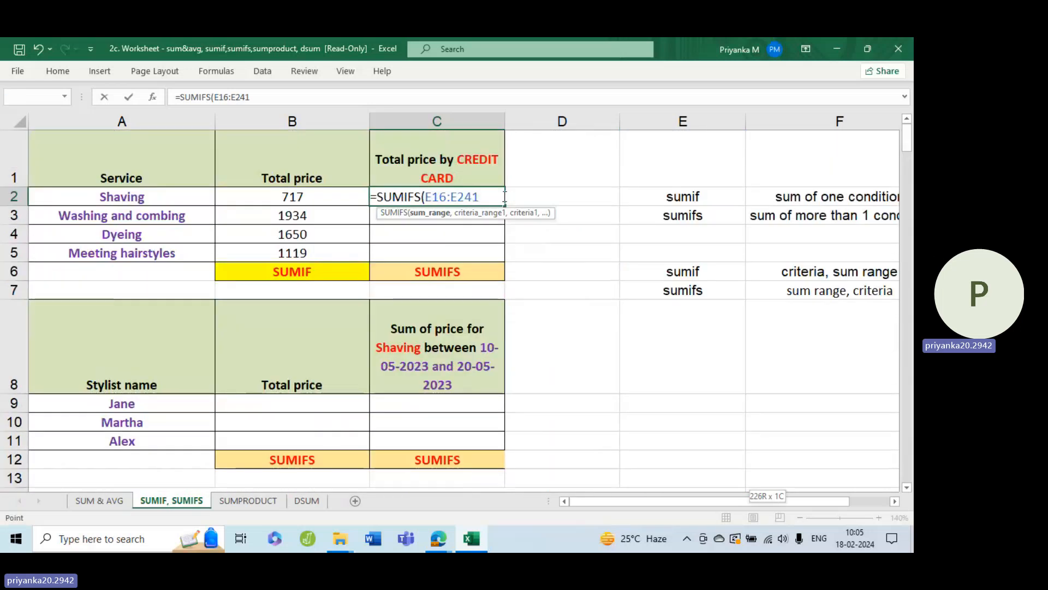
Add the Service range B16:B241 as the first criteria range, with the Shaving cell A2 as its criterion
type(",")
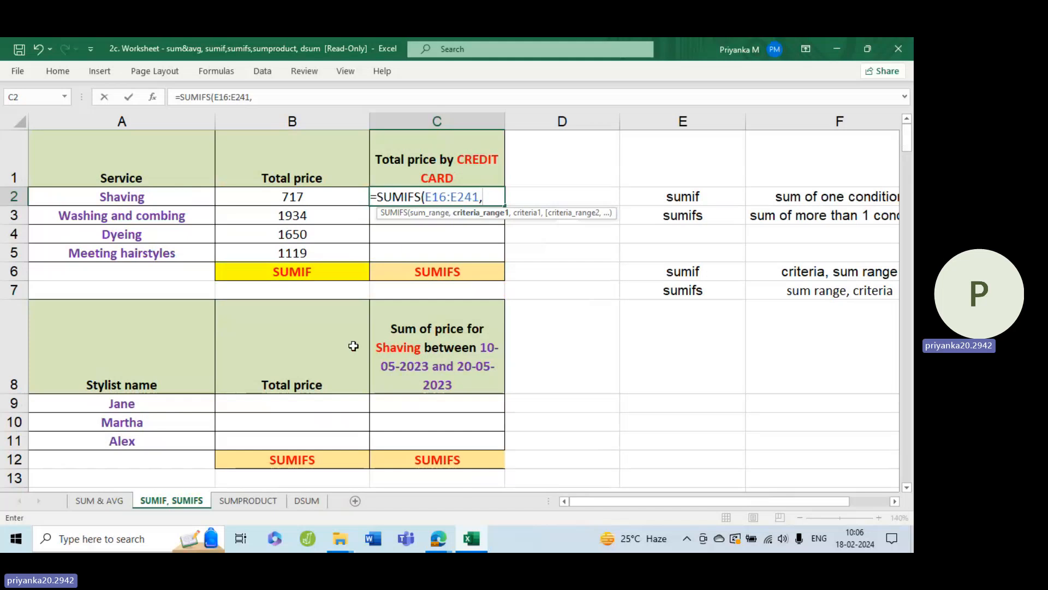
scroll(395, 251, "down", 3)
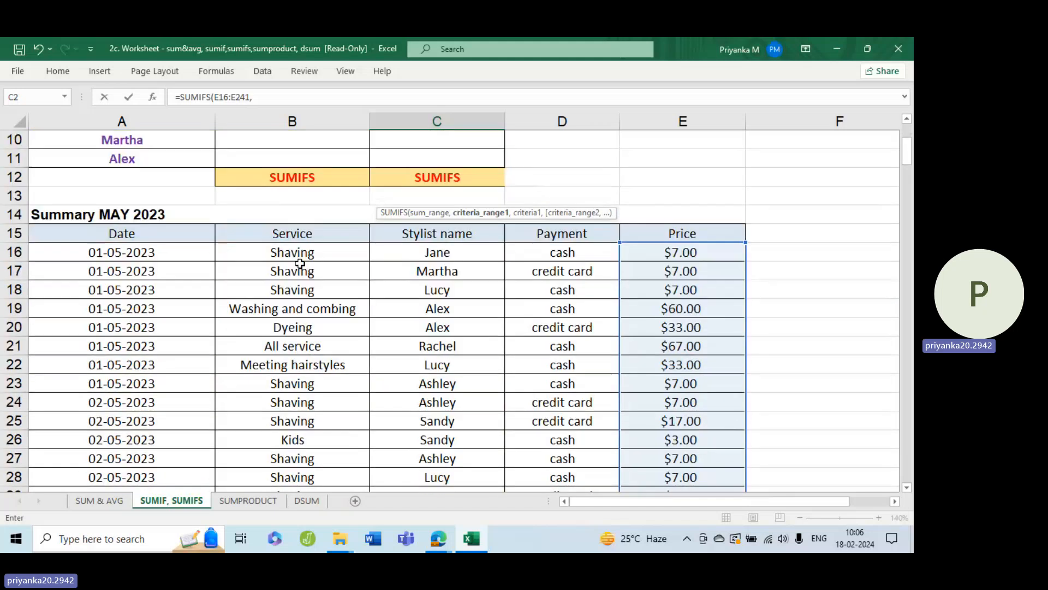
left_click(325, 252)
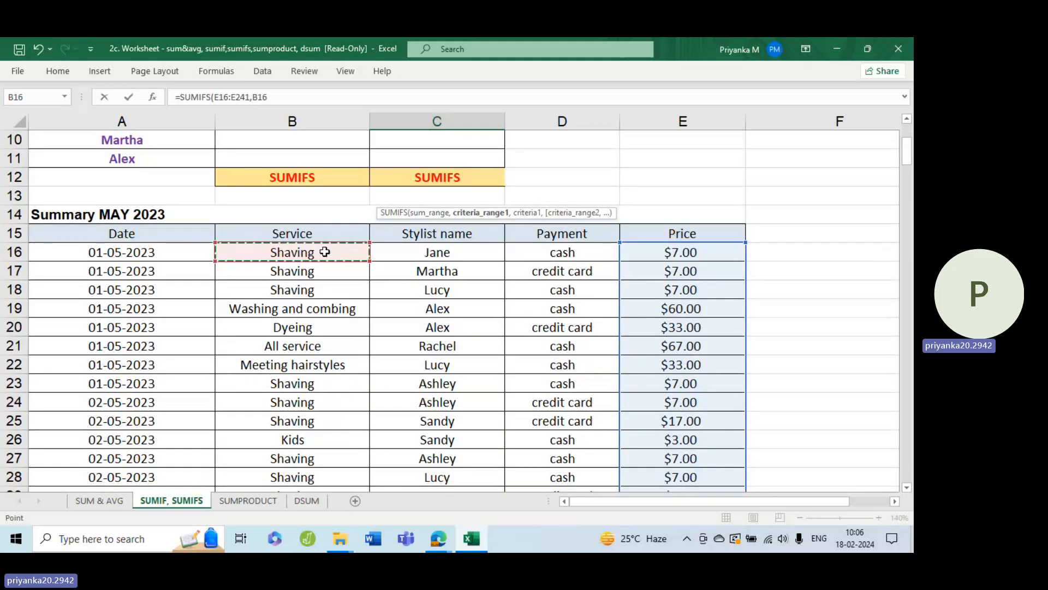
key("ctrl+shift+Down")
left_click_drag(896, 461, 907, 134)
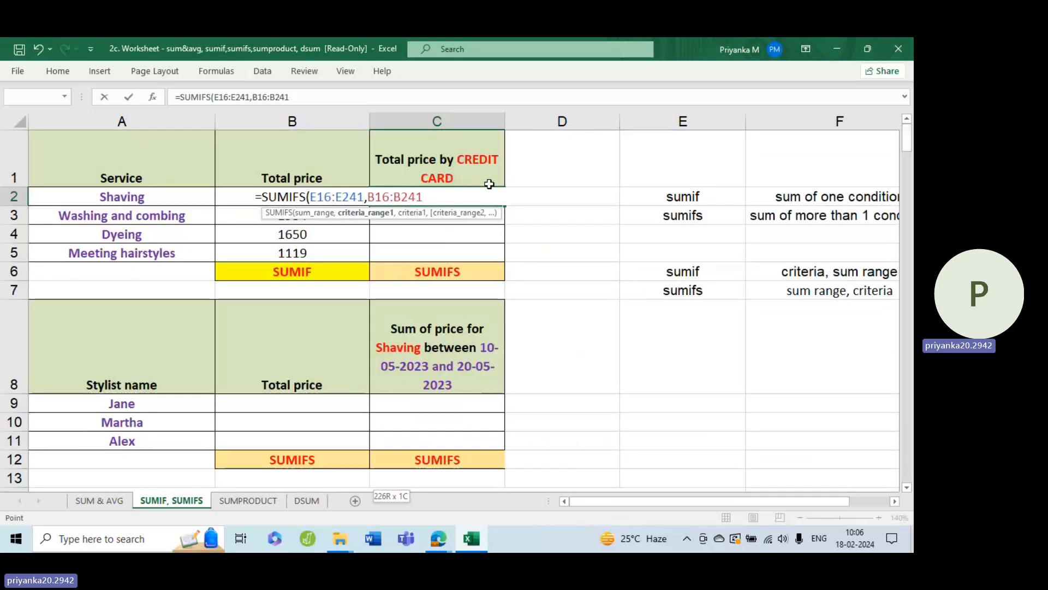
type(",")
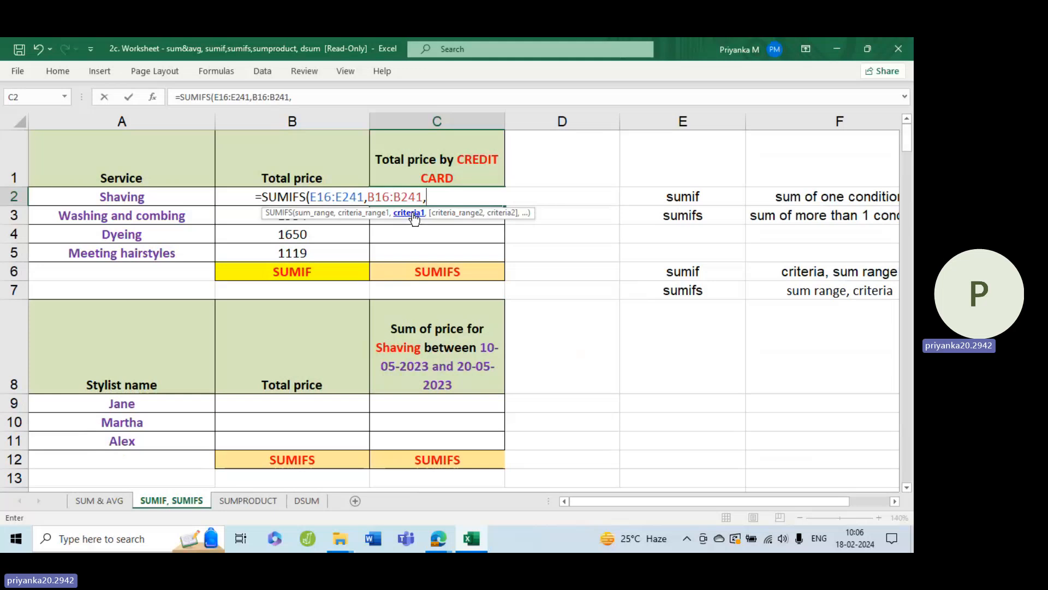
left_click(149, 198)
type(",")
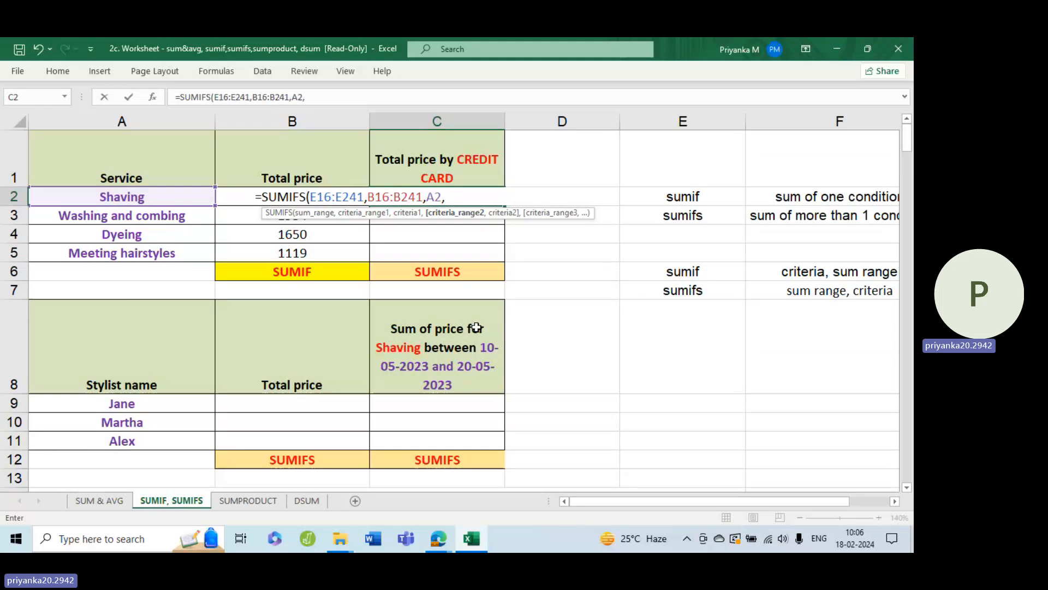
Add the Payment column range D16:D241 as the second criteria range in the C2 formula
scroll(465, 349, "down", 2)
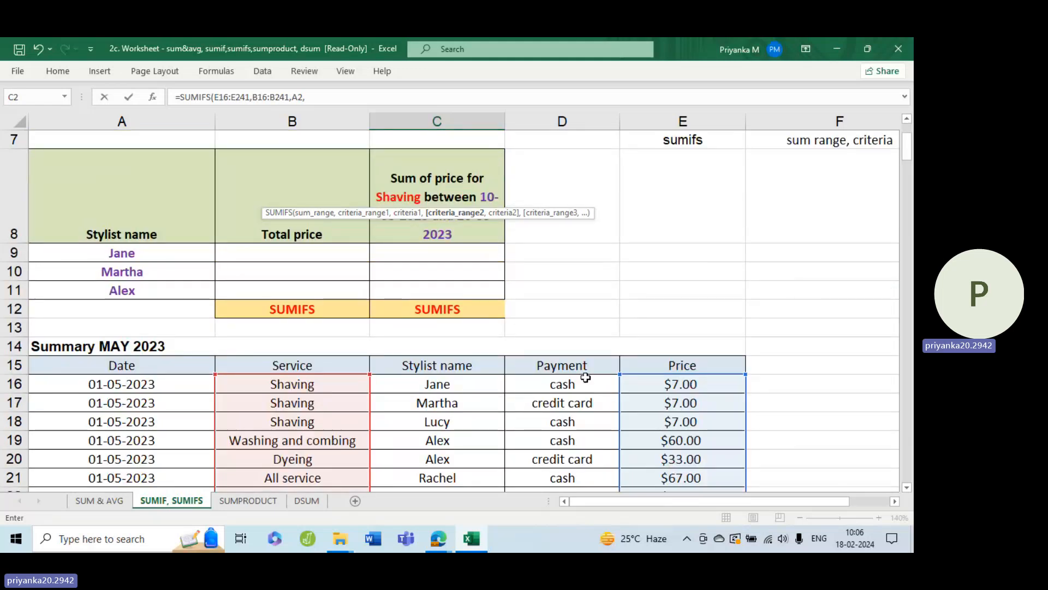
scroll(590, 381, "down", 2)
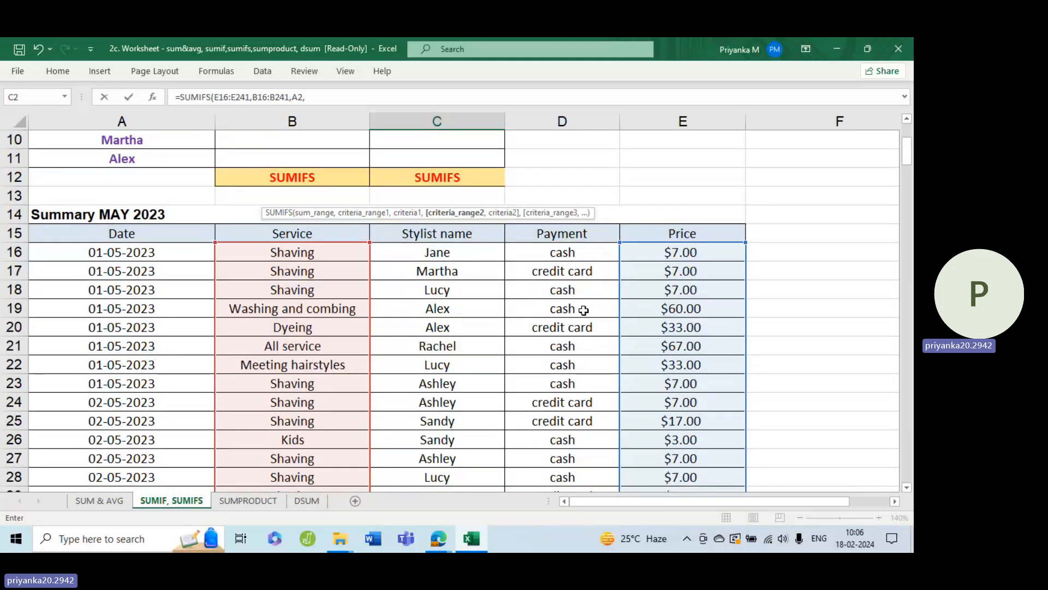
left_click(582, 255)
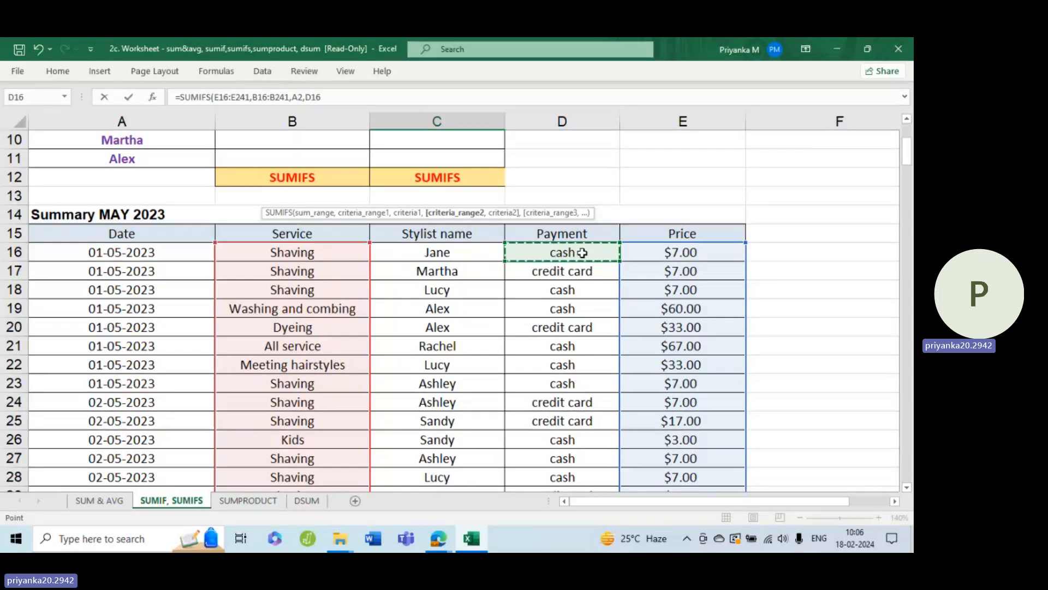
key("ctrl+shift+Down")
scroll(574, 257, "up", 20)
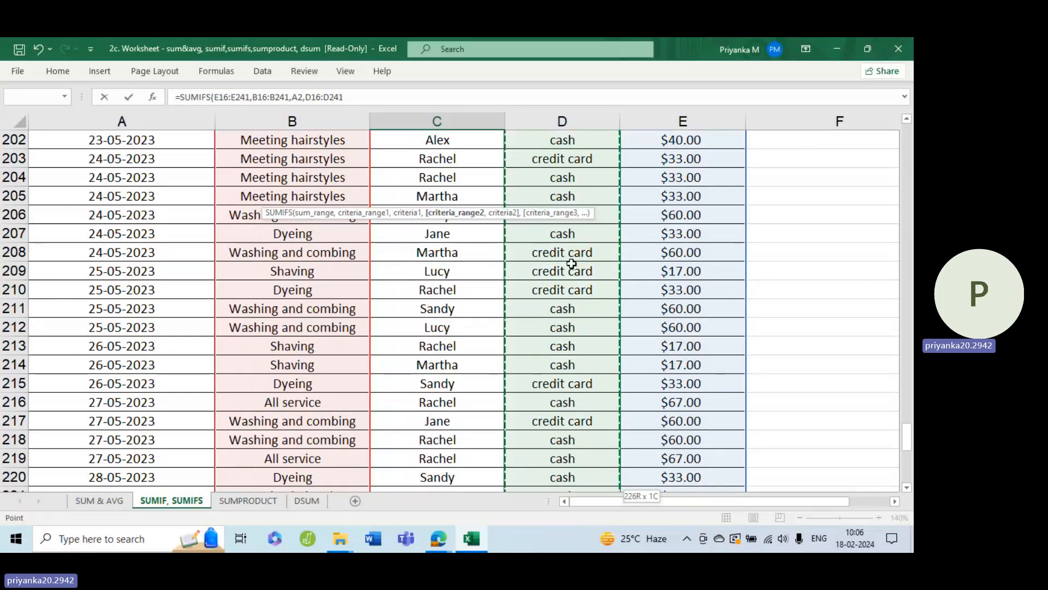
scroll(565, 261, "up", 20)
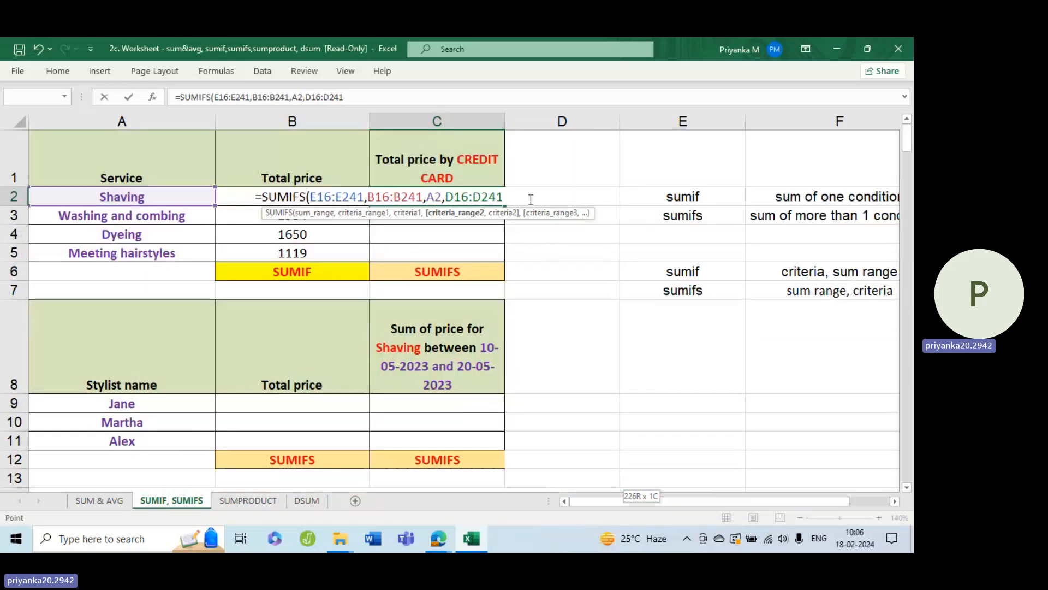
Enter "credit card" as the second criterion and complete the SUMIFS formula in C2
type(",")
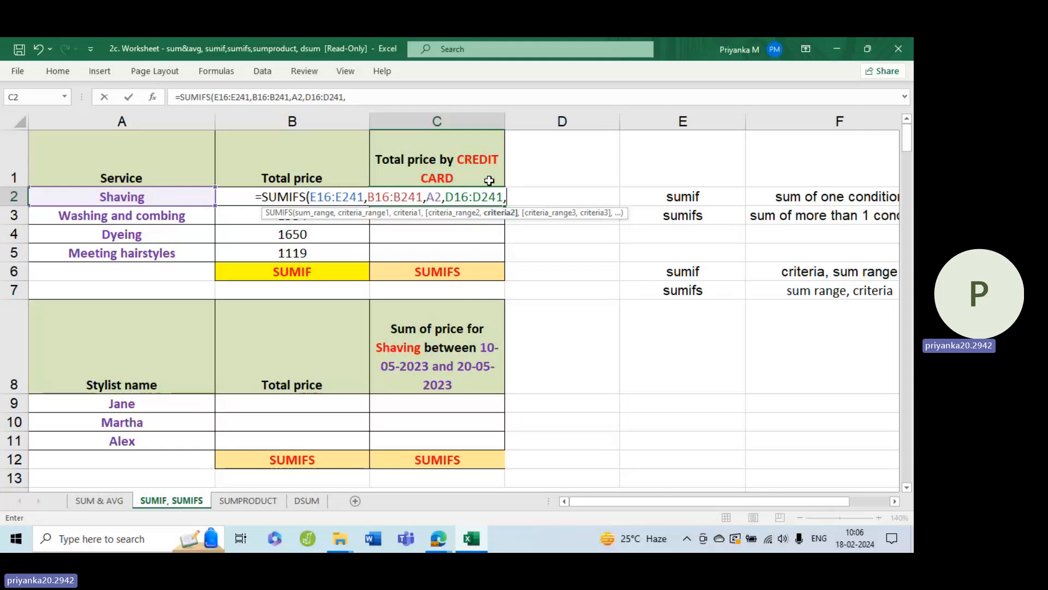
type("\"")
scroll(370, 386, "down", 2)
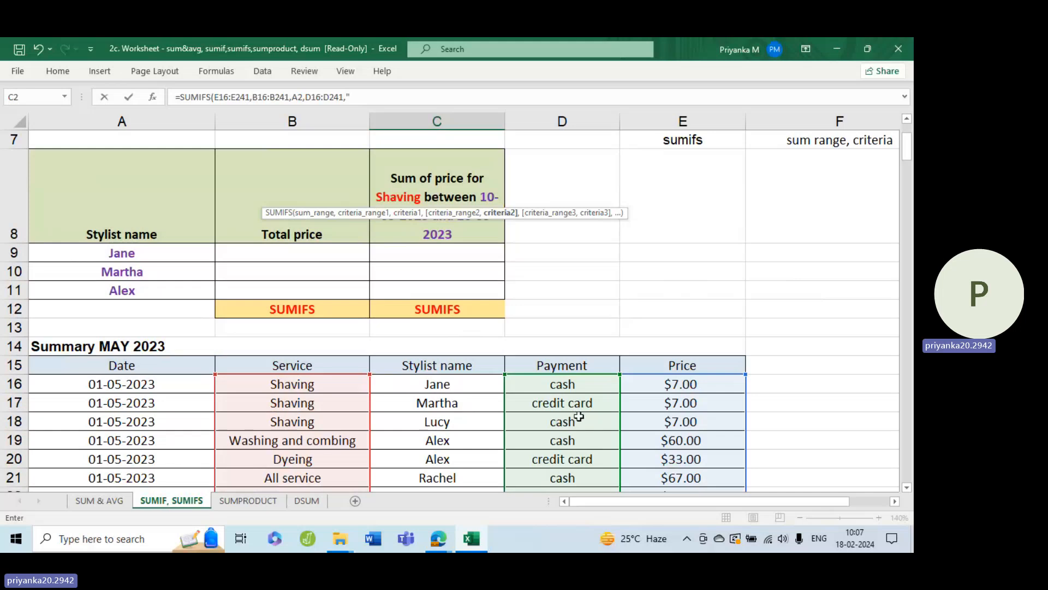
scroll(579, 418, "down", 1)
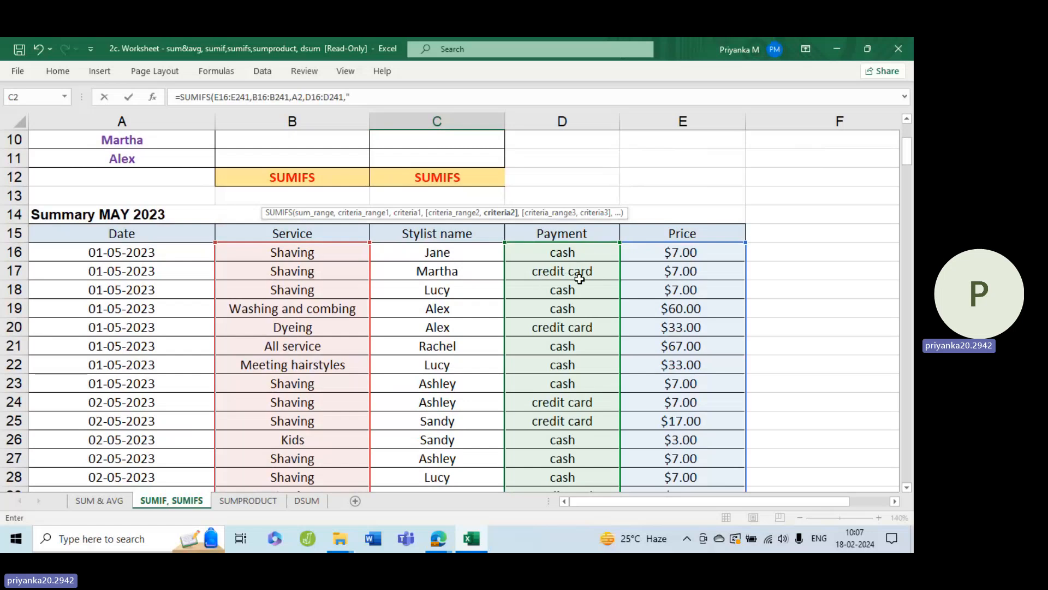
scroll(591, 309, "up", 3)
type("credit car")
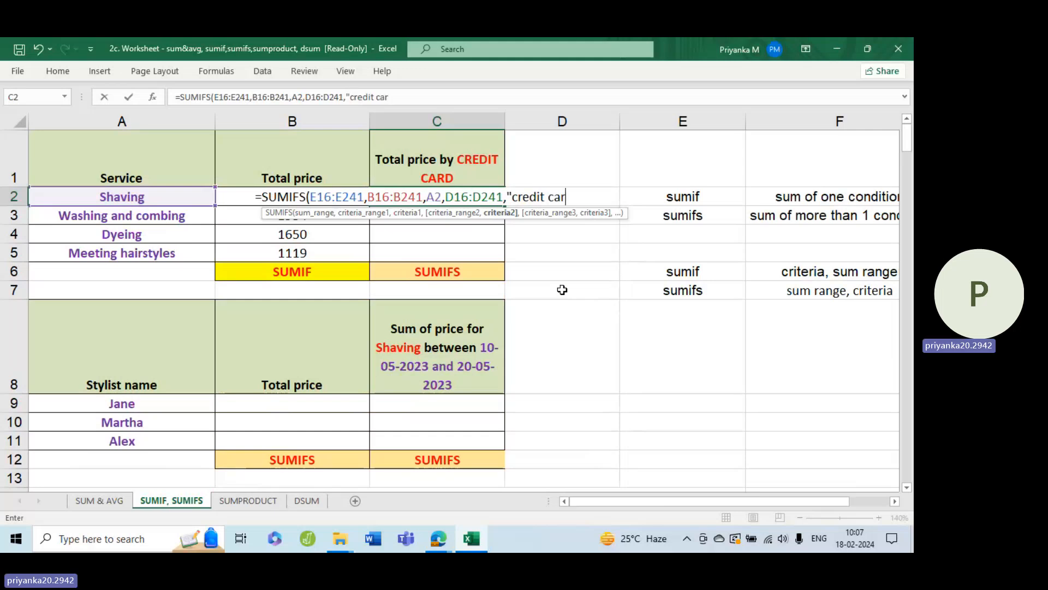
type("d\")")
key("Return")
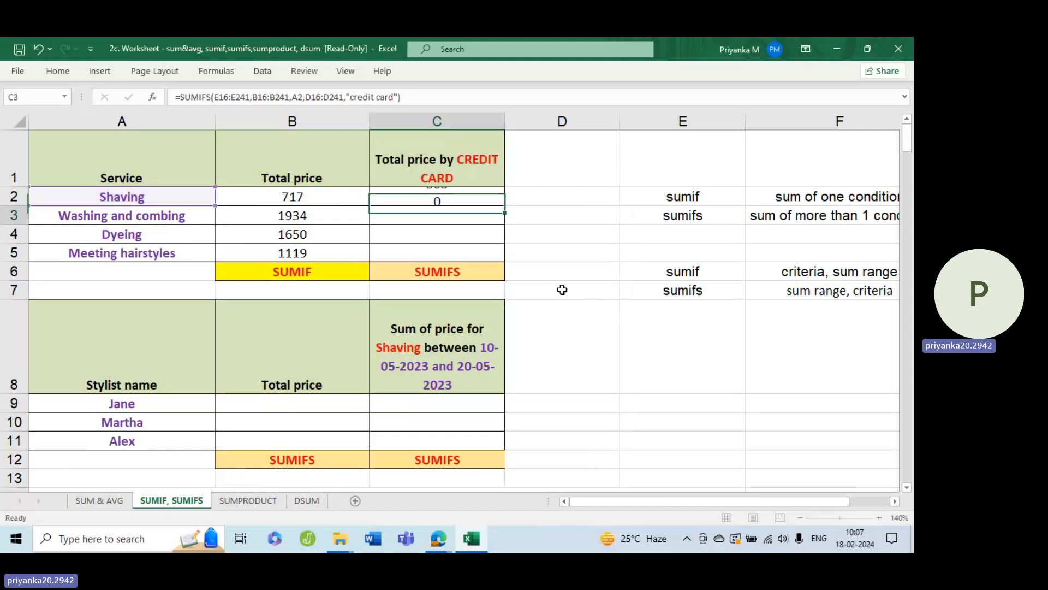
Review the finished SUMIFS formula in C2 and its arguments
left_click(492, 197)
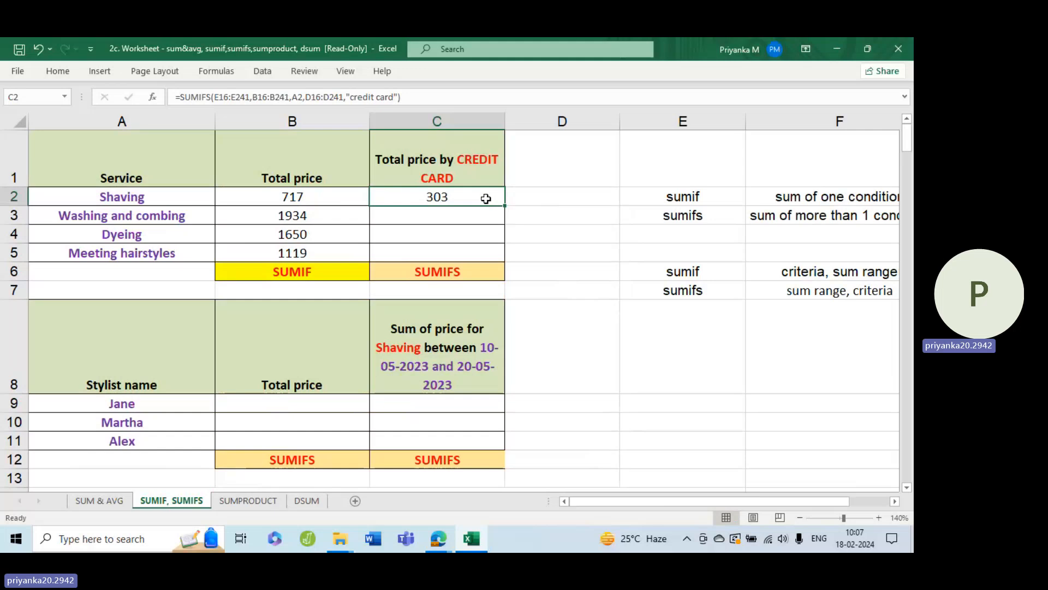
double_click(484, 199)
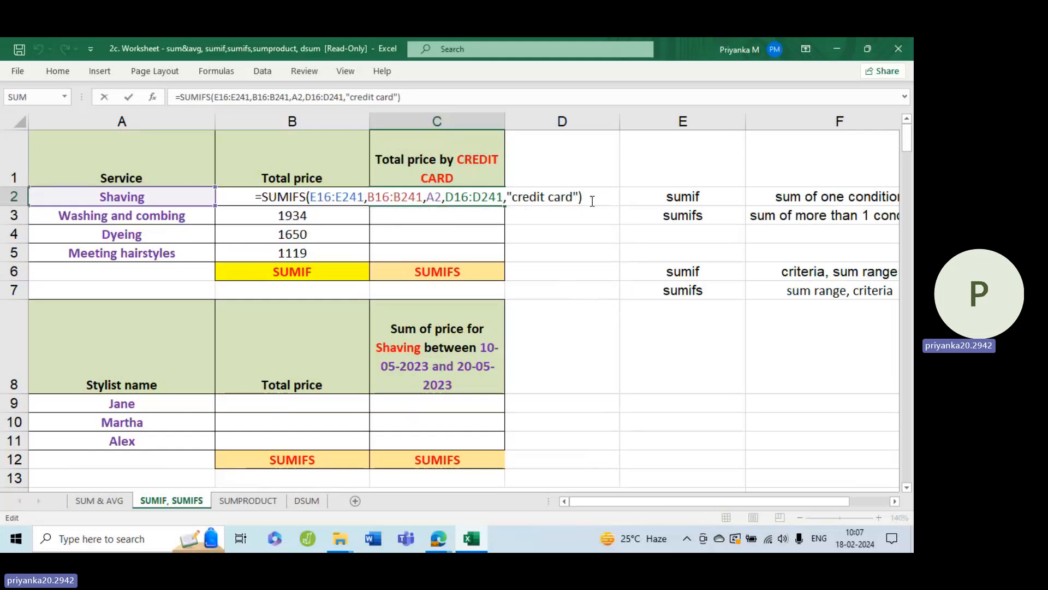
key("Return")
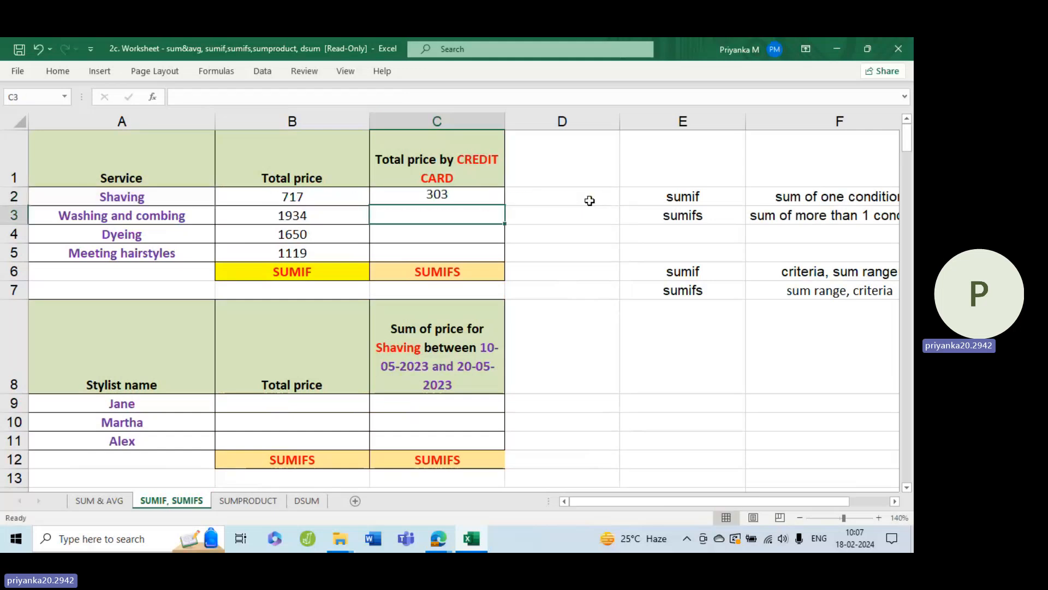
Copy the C2 SUMIFS formula down to C3 for Washing and combing
left_click(497, 201)
left_click_drag(504, 206, 503, 224)
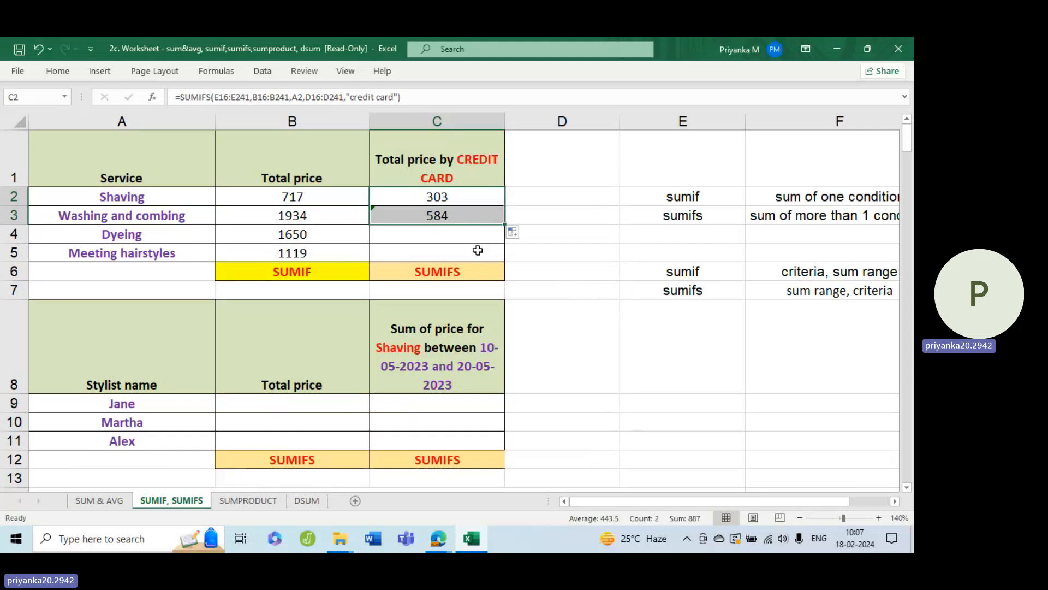
scroll(567, 297, "down", 1)
scroll(566, 297, "up", 1)
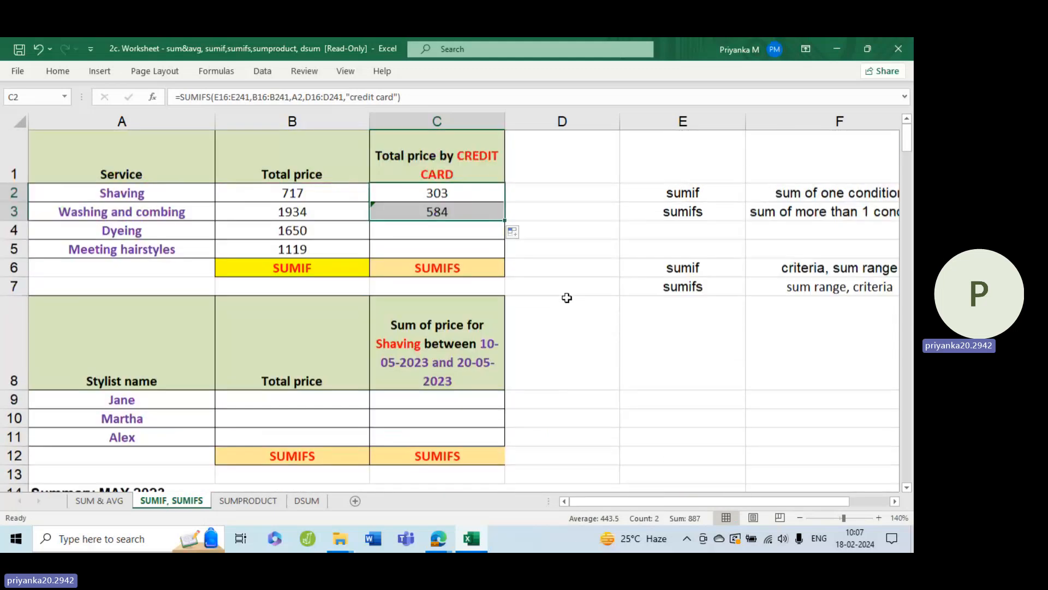
scroll(557, 287, "down", 1)
scroll(469, 196, "up", 1)
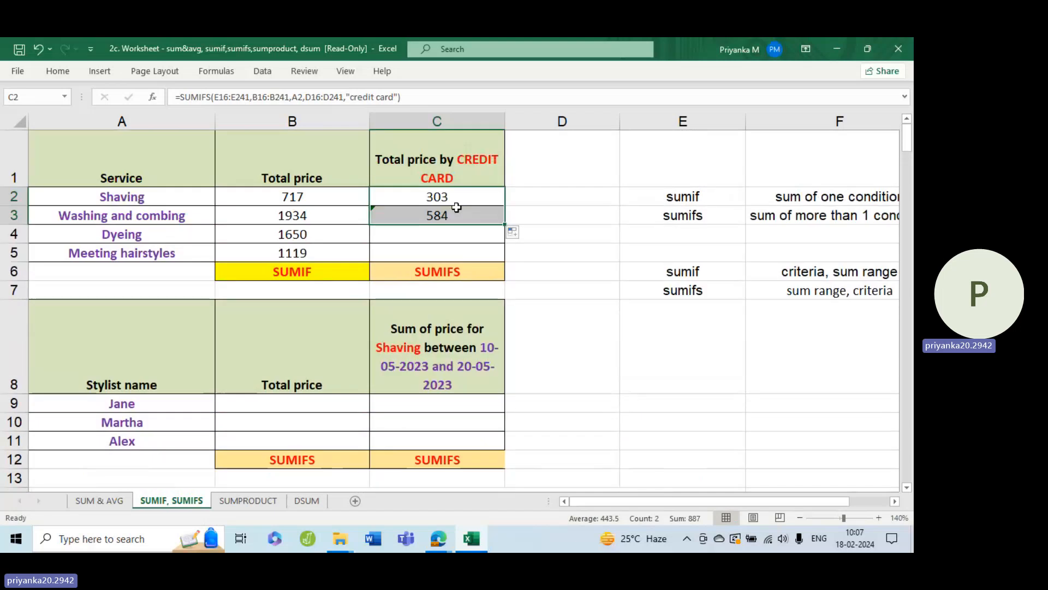
Examine which ranges of the summary table the copied formula in C3 refers to
double_click(453, 213)
scroll(518, 340, "down", 2)
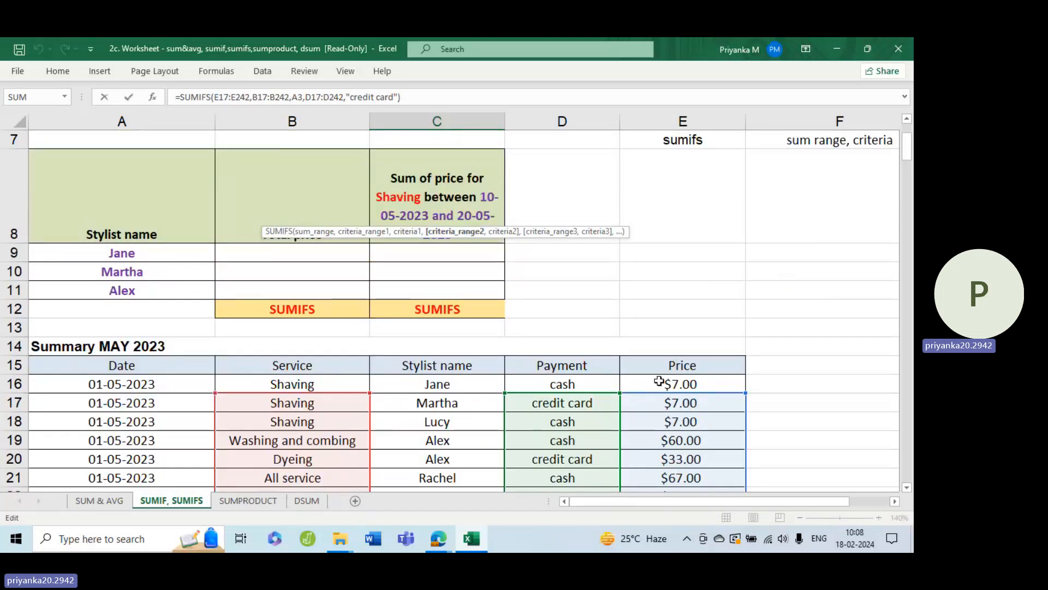
scroll(675, 376, "up", 2)
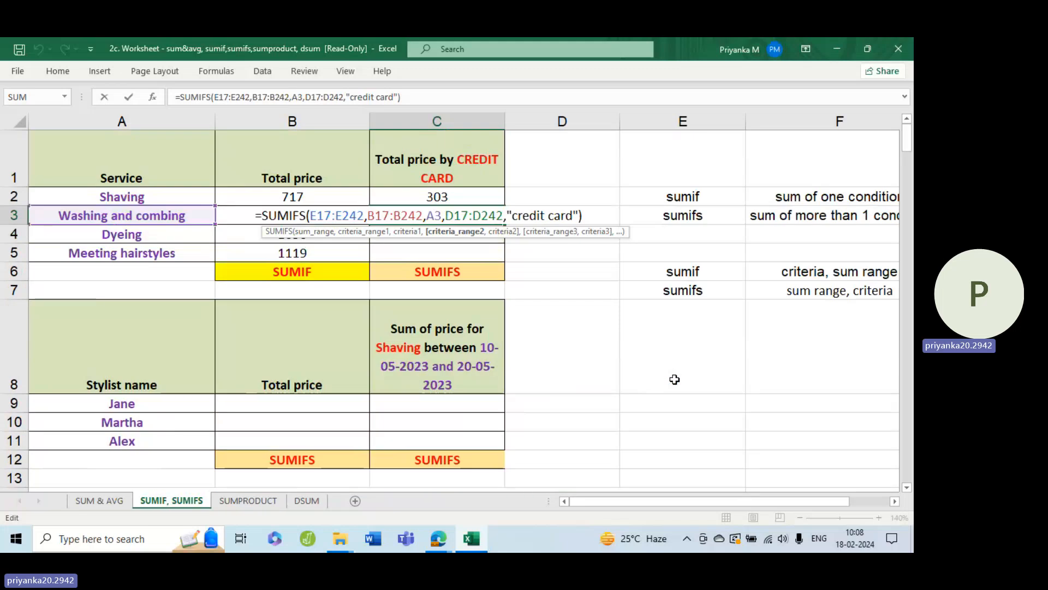
left_click(453, 255)
Fill the credit card formula from C3 down to C5 for Dyeing and Meeting hairstyles
left_click(468, 214)
left_click_drag(501, 225, 479, 257)
left_click(470, 257)
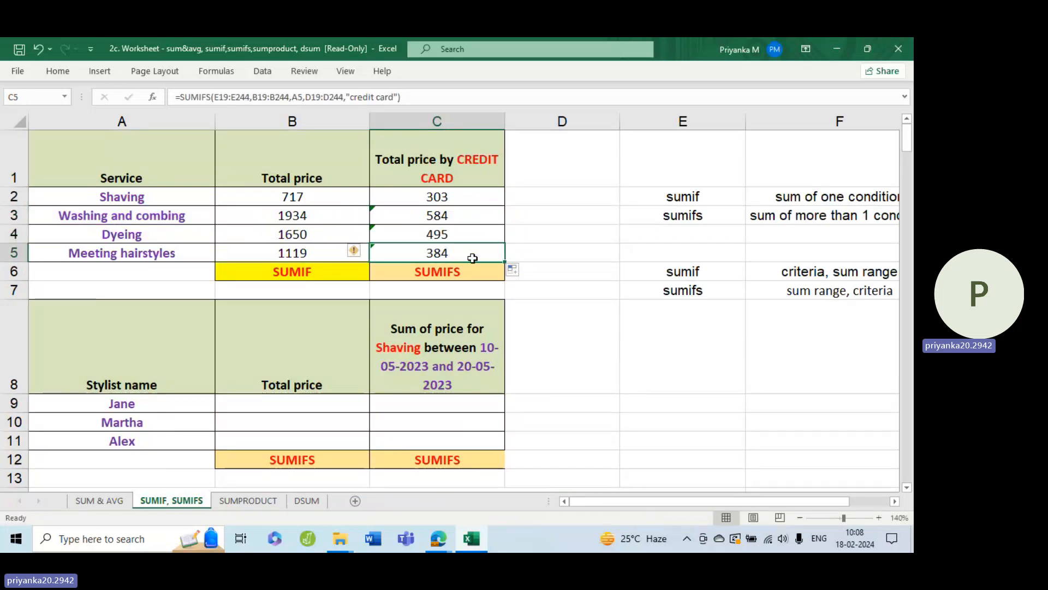
Examine the ranges used by the Meeting hairstyles formula in C5 against the May 2023 table
double_click(475, 259)
scroll(562, 379, "down", 2)
scroll(562, 379, "down", 2)
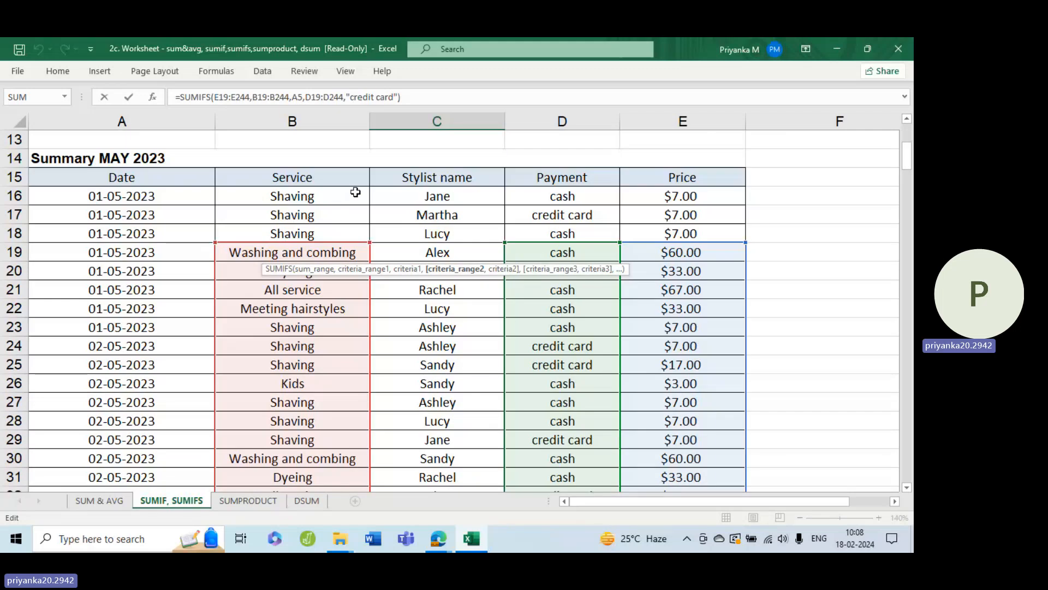
scroll(628, 195, "up", 4)
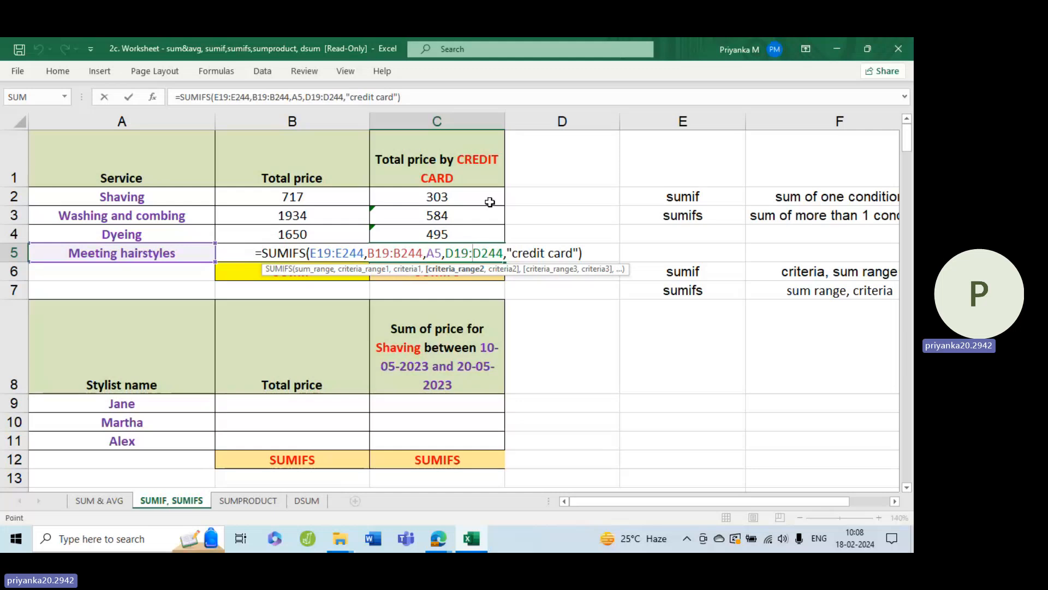
Make the ranges E16:E241, B16:B241 and D16:D241 absolute in the Shaving credit card formula in C2, keeping A2 relative
left_click(490, 203)
key("Escape")
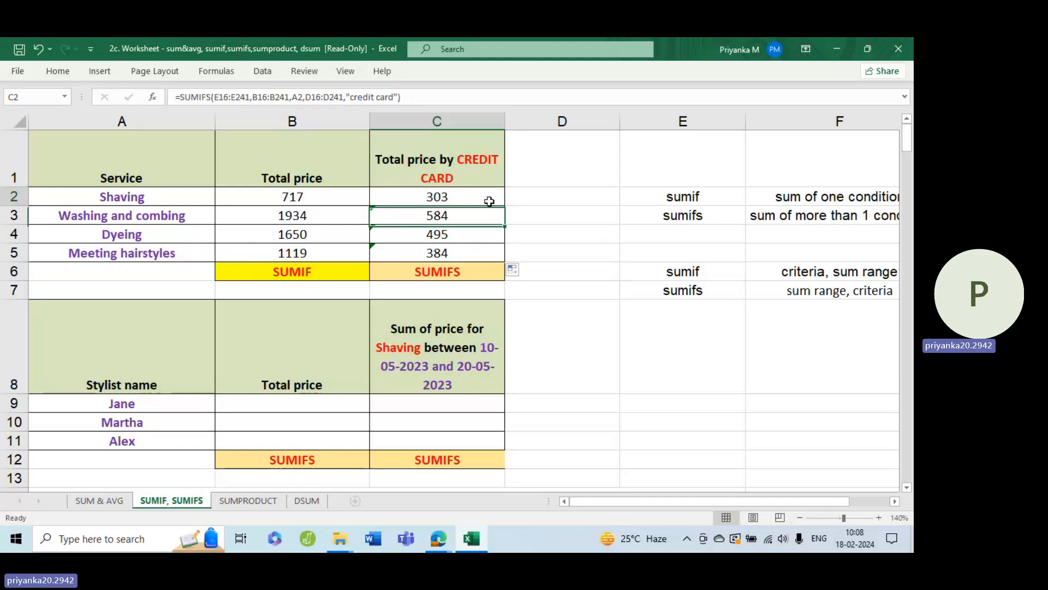
double_click(488, 199)
double_click(337, 198)
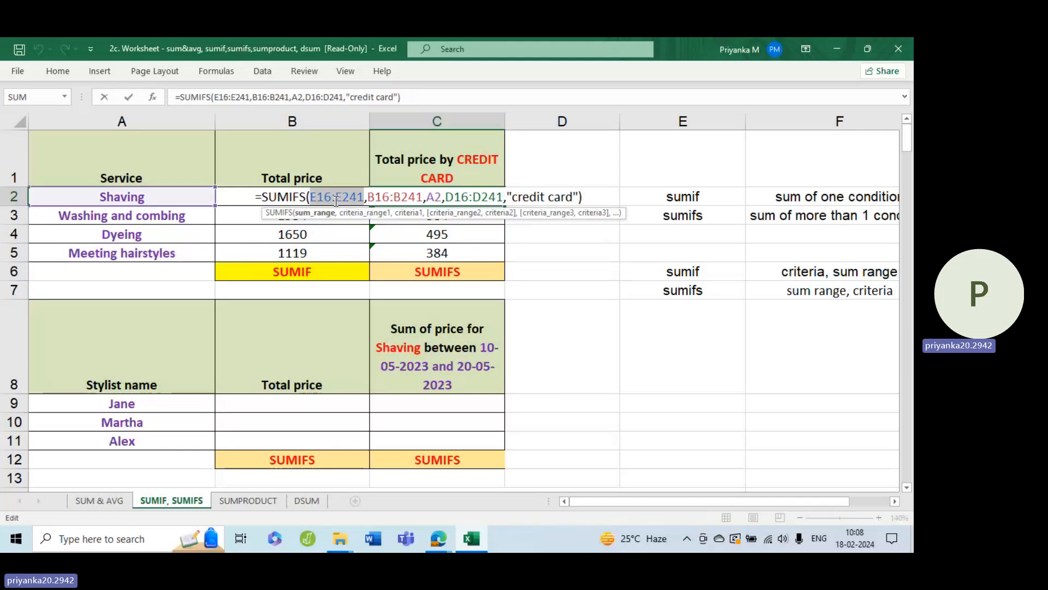
key("F4")
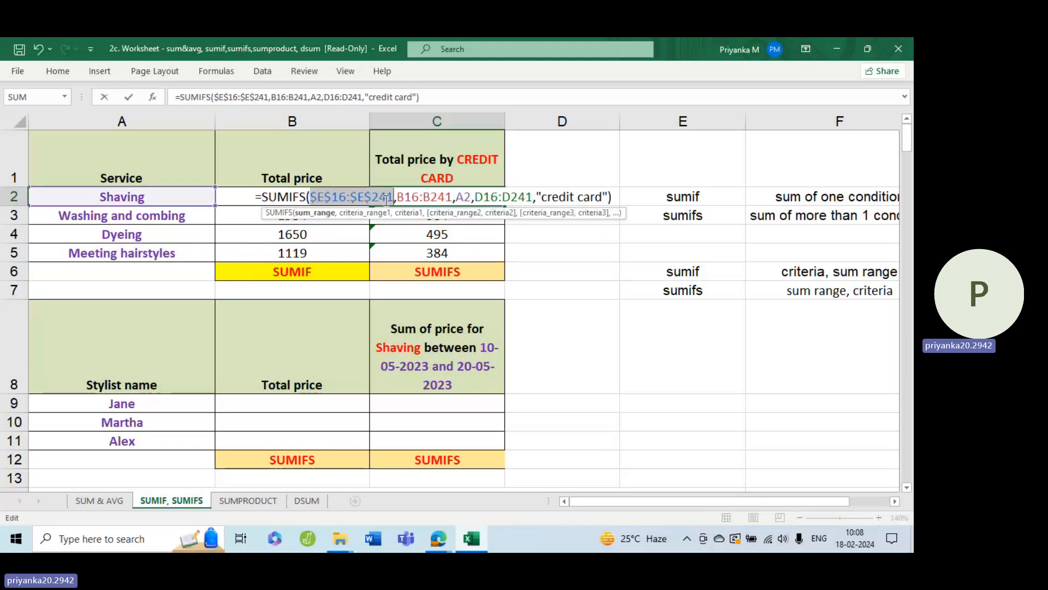
double_click(422, 195)
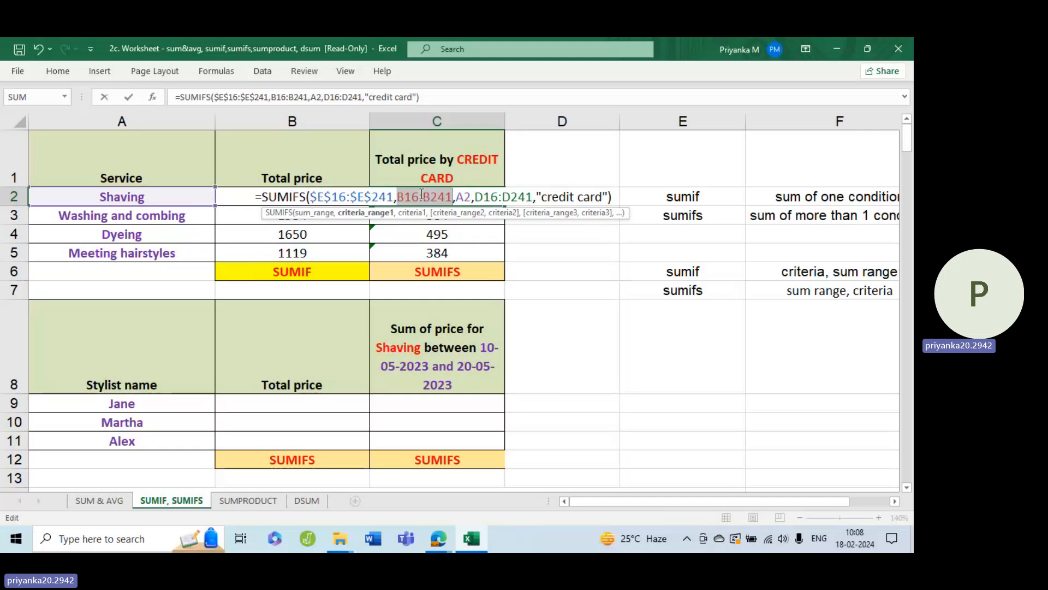
key("F4")
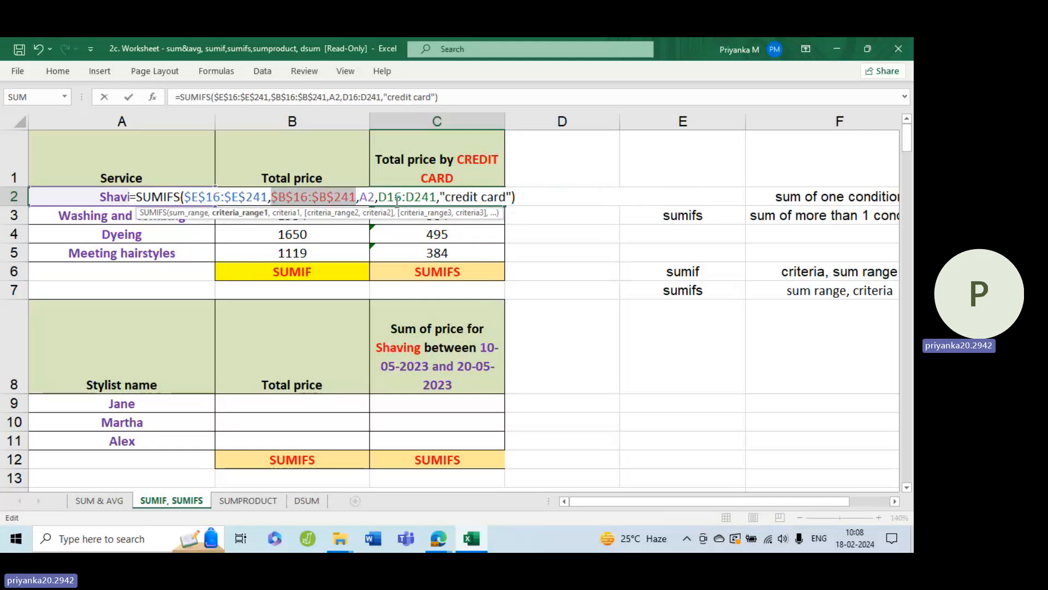
double_click(405, 198)
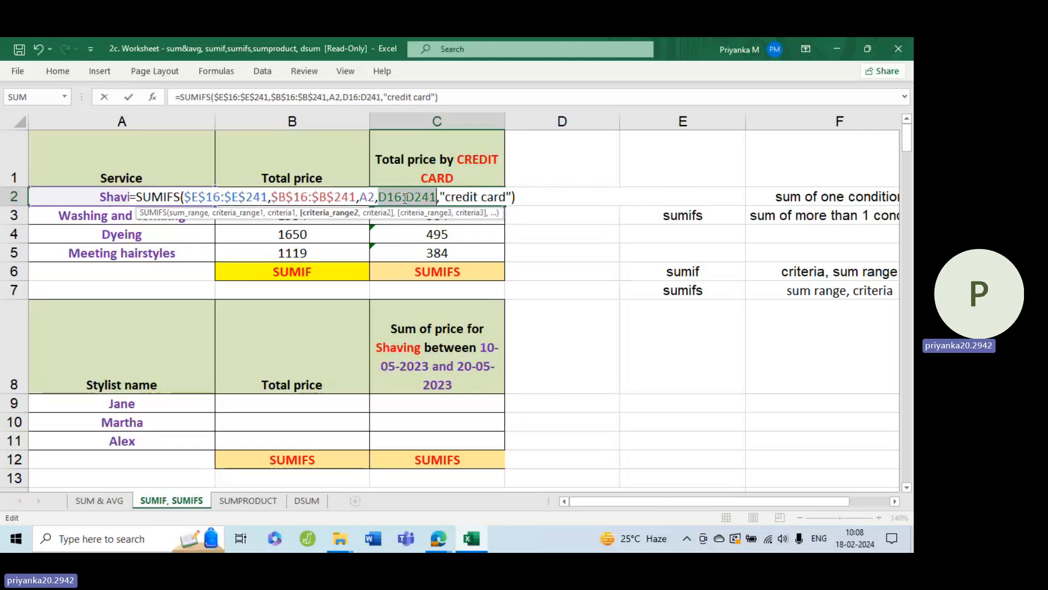
key("F4")
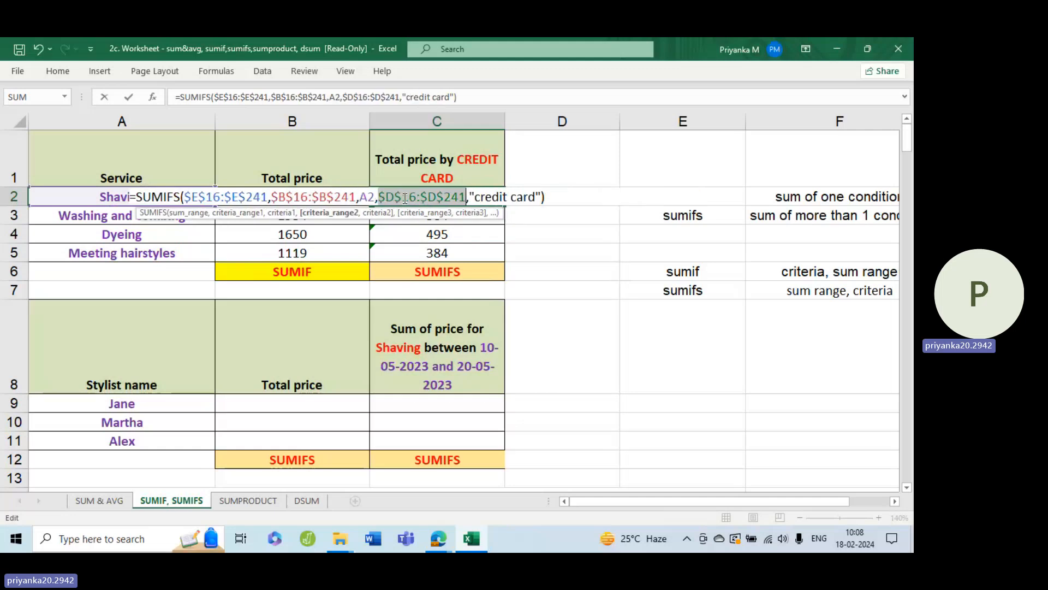
left_click(547, 198)
key("ctrl+Return")
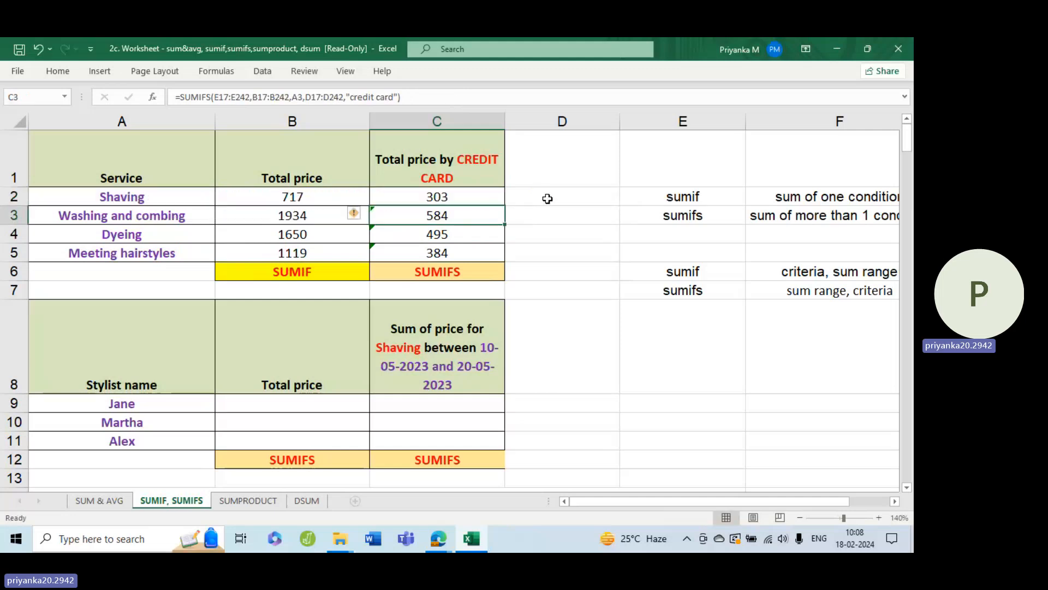
Fill the corrected credit card formula from C2 down to C5 only, leaving the SUMIFS label in C6 intact
double_click(504, 205)
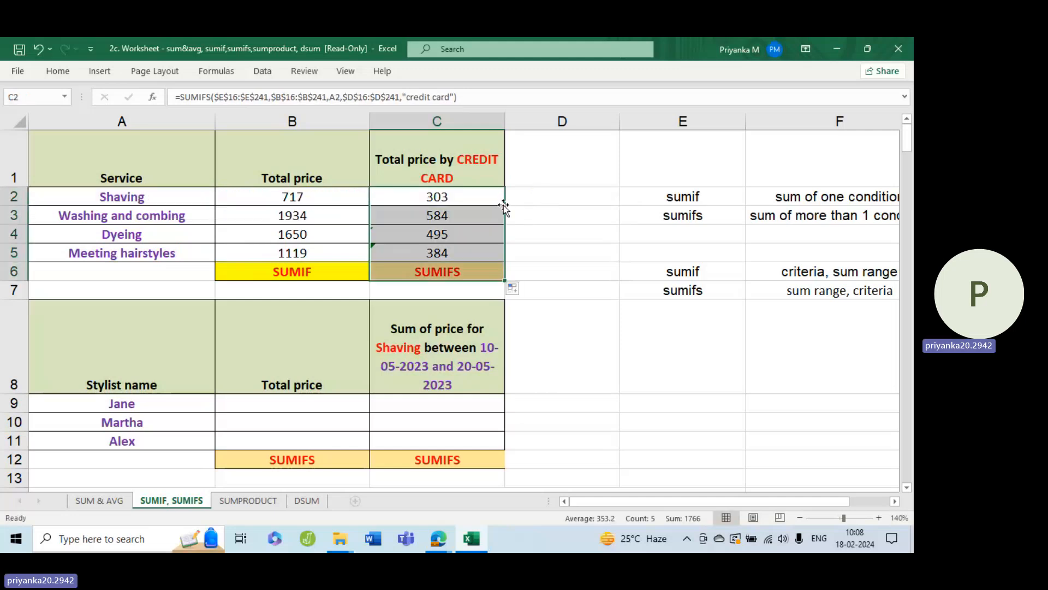
key("ctrl+z")
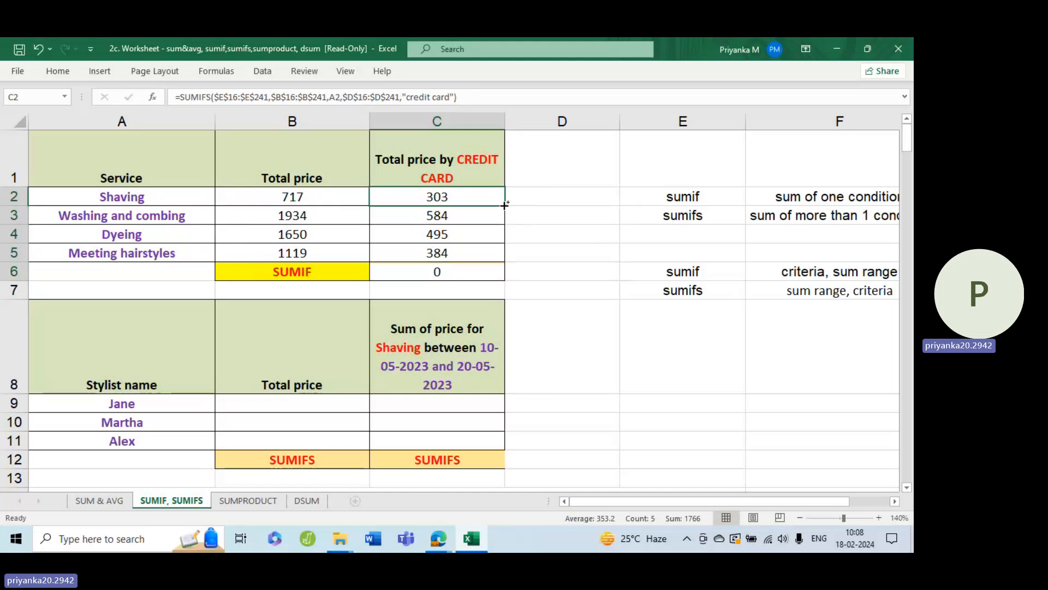
left_click_drag(504, 206, 489, 251)
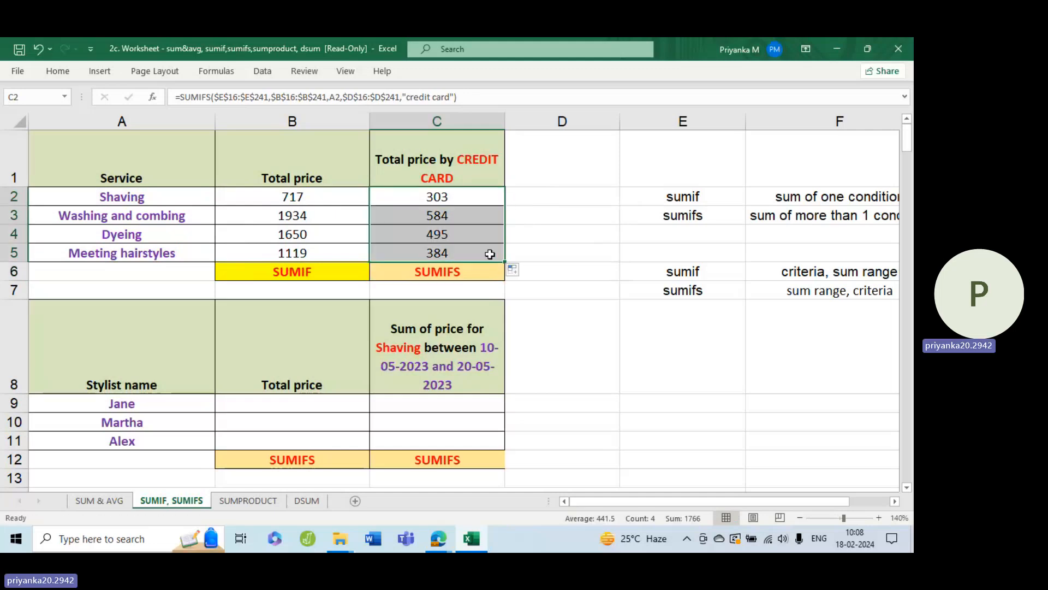
Check the references in the refilled C3 and C5 formulas against the May 2023 table
left_click(453, 215)
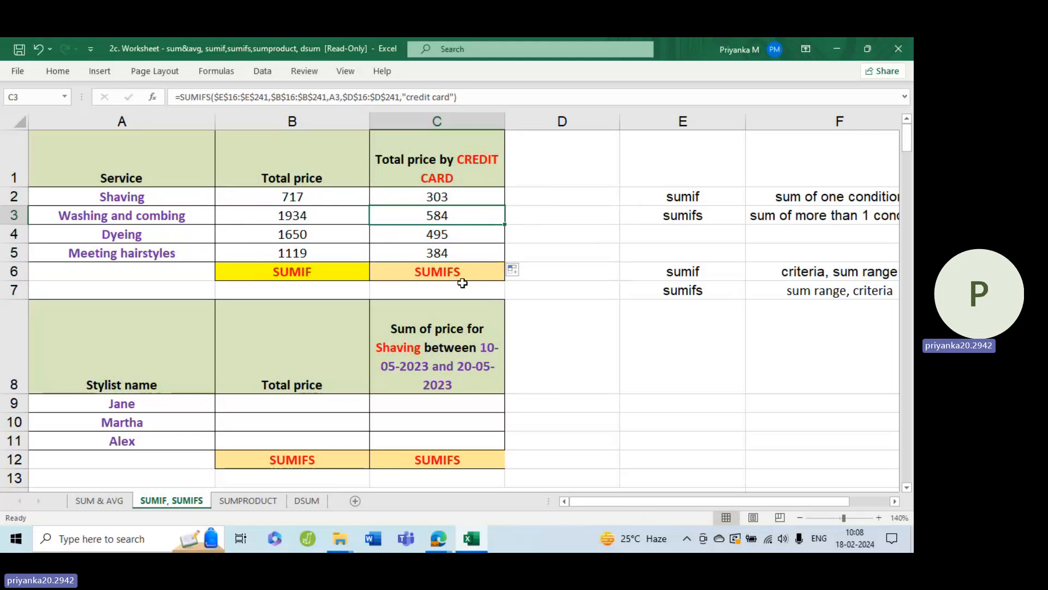
scroll(517, 251, "down", 2)
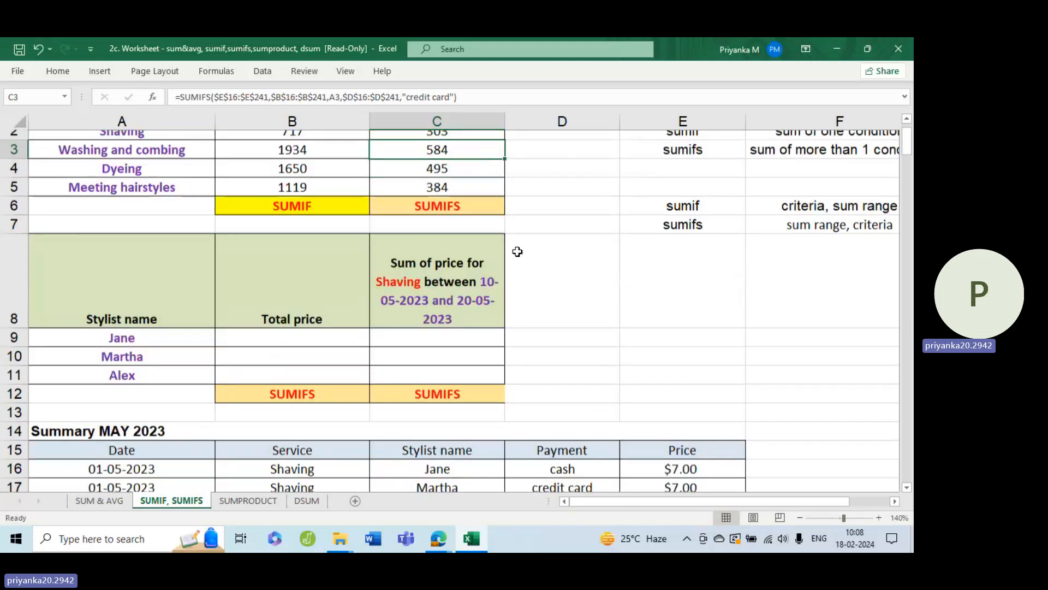
scroll(517, 251, "down", 1)
double_click(456, 160)
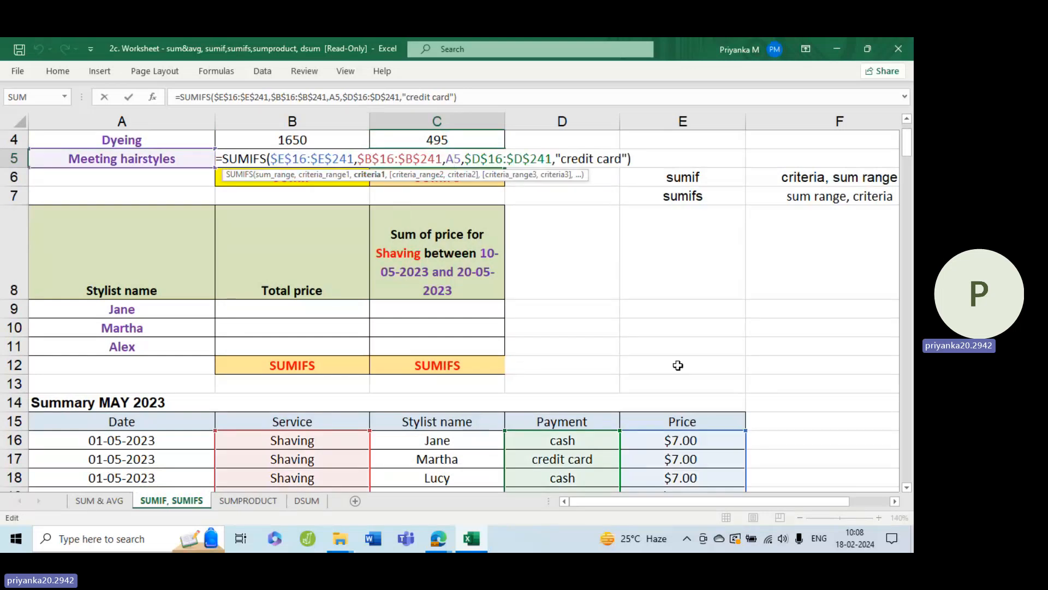
scroll(676, 366, "up", 1)
key("ctrl+Return")
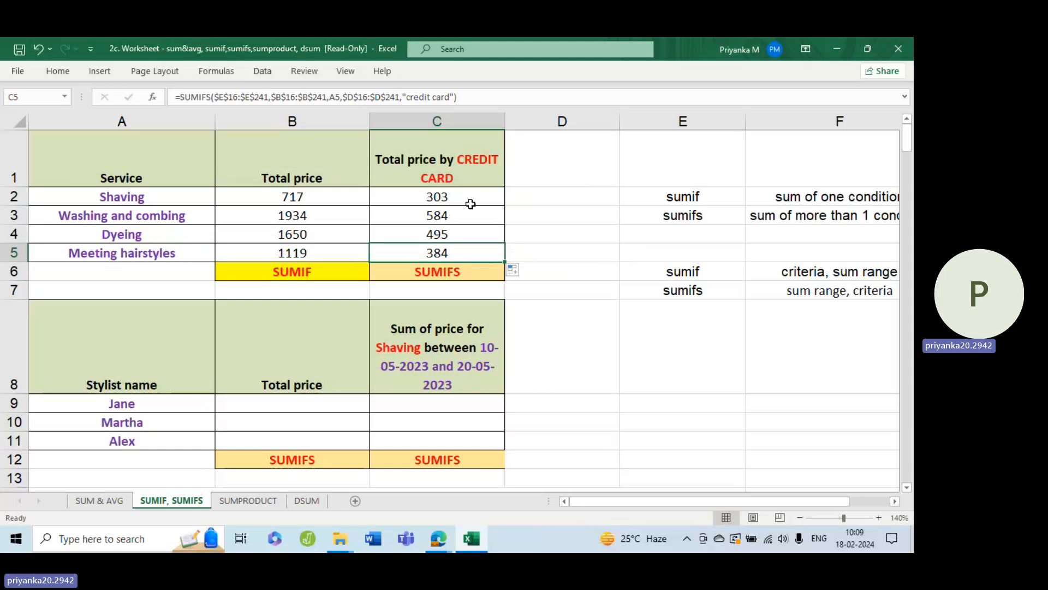
Review the stylist names in A9:A11 together with the layout of the May 2023 table below
scroll(452, 309, "down", 1)
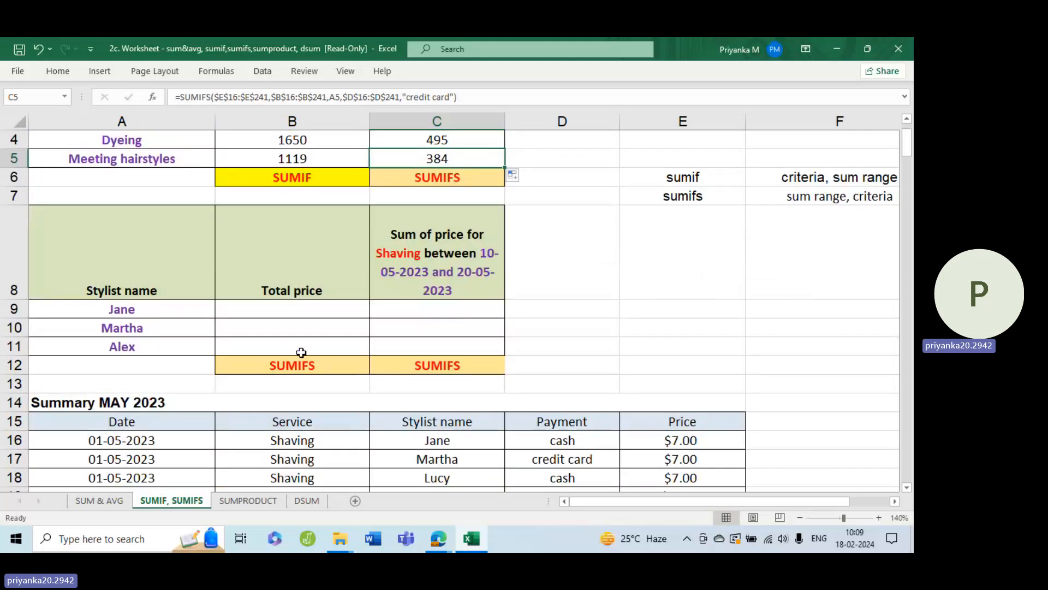
scroll(301, 352, "down", 2)
scroll(96, 312, "up", 1)
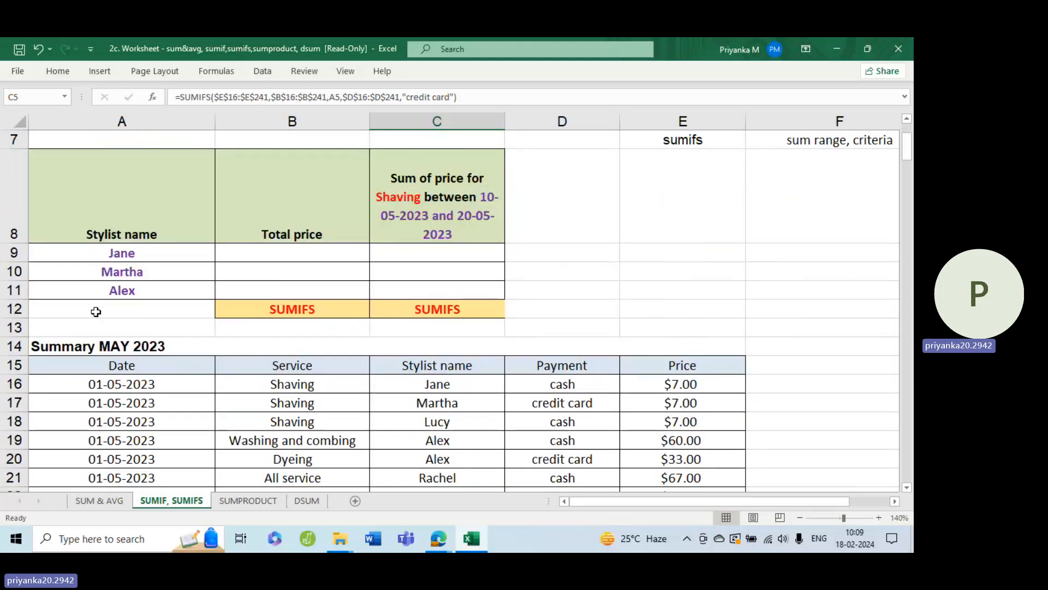
left_click(175, 253)
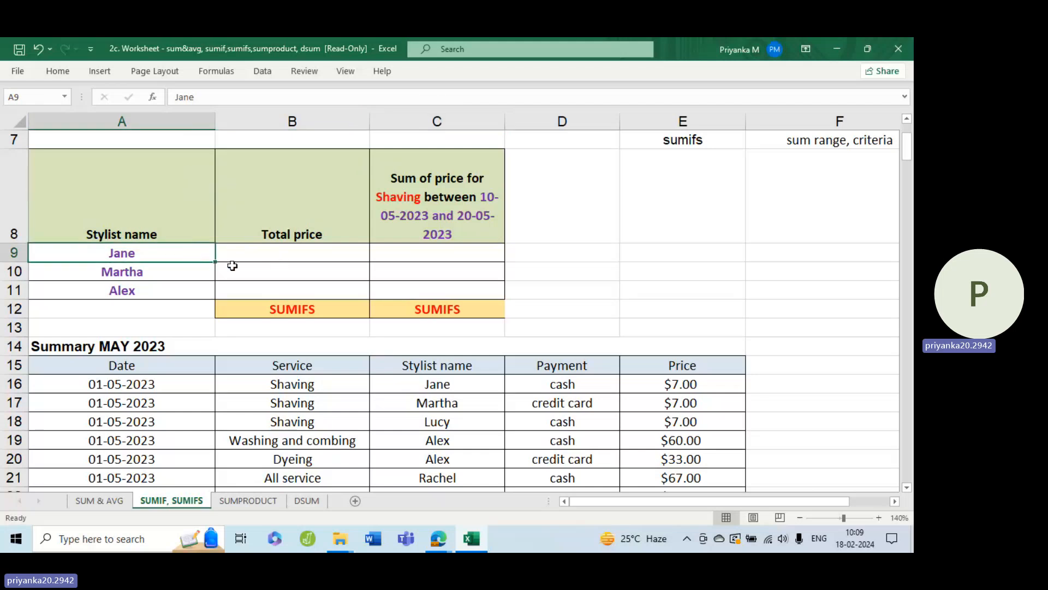
left_click(169, 271)
left_click(152, 291)
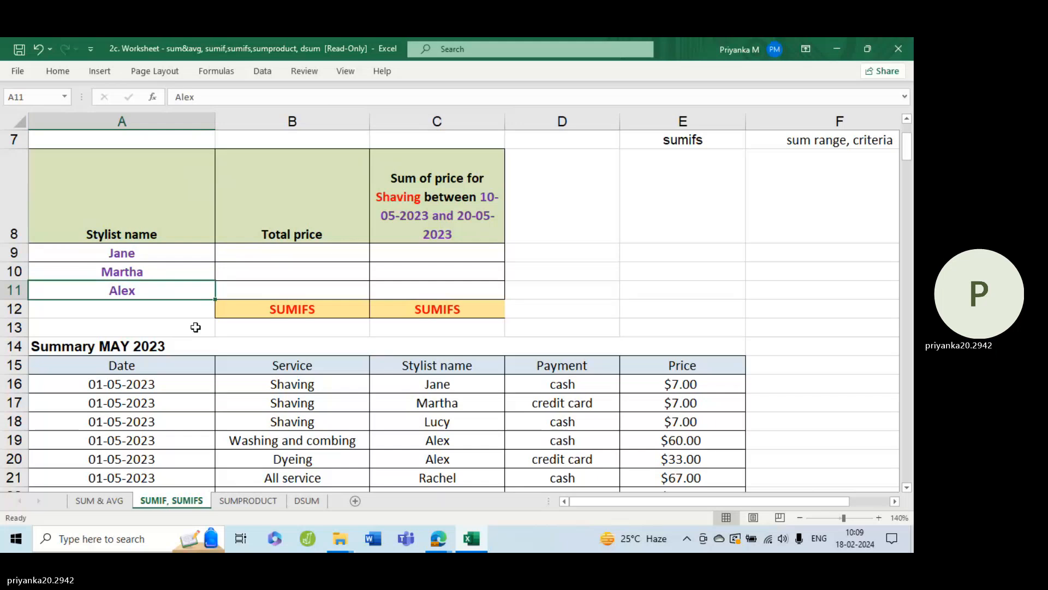
left_click(157, 266)
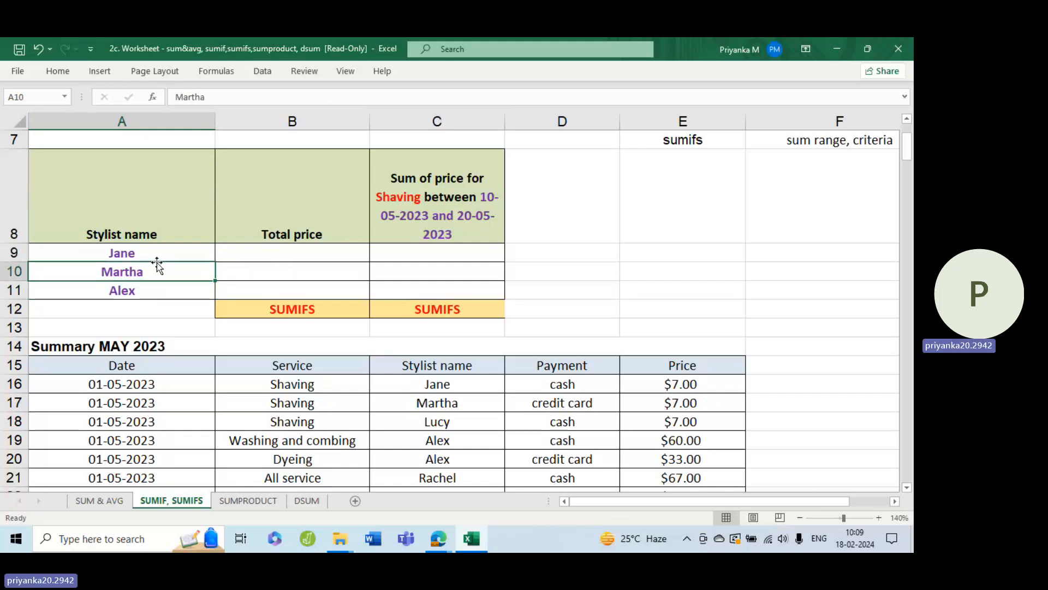
Start a SUMIFS formula in B9 for the first stylist's total price, using the Price data E16:E241 as sum range
left_click(288, 258)
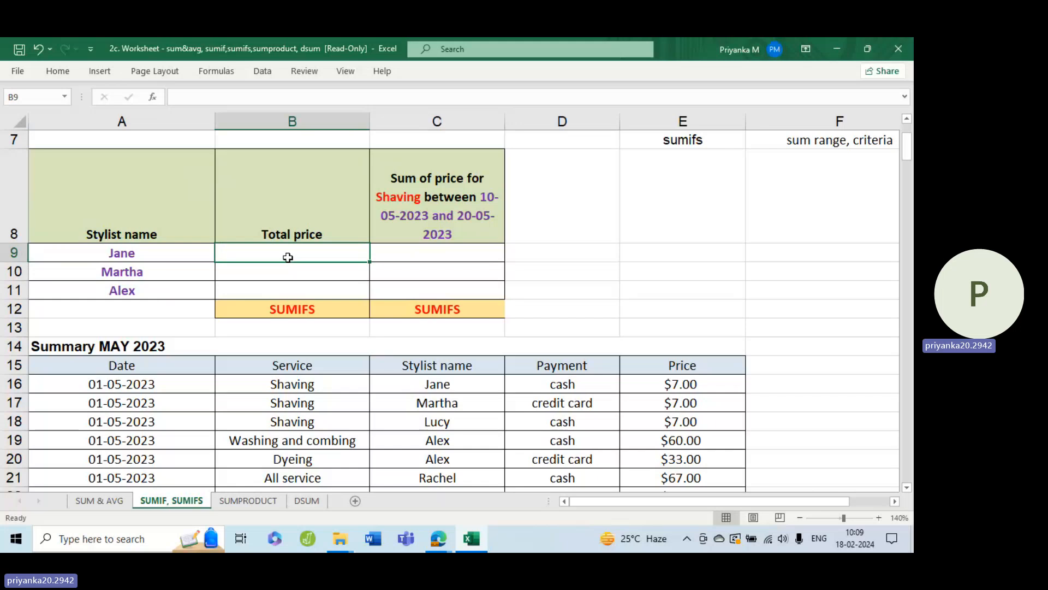
type("=sum")
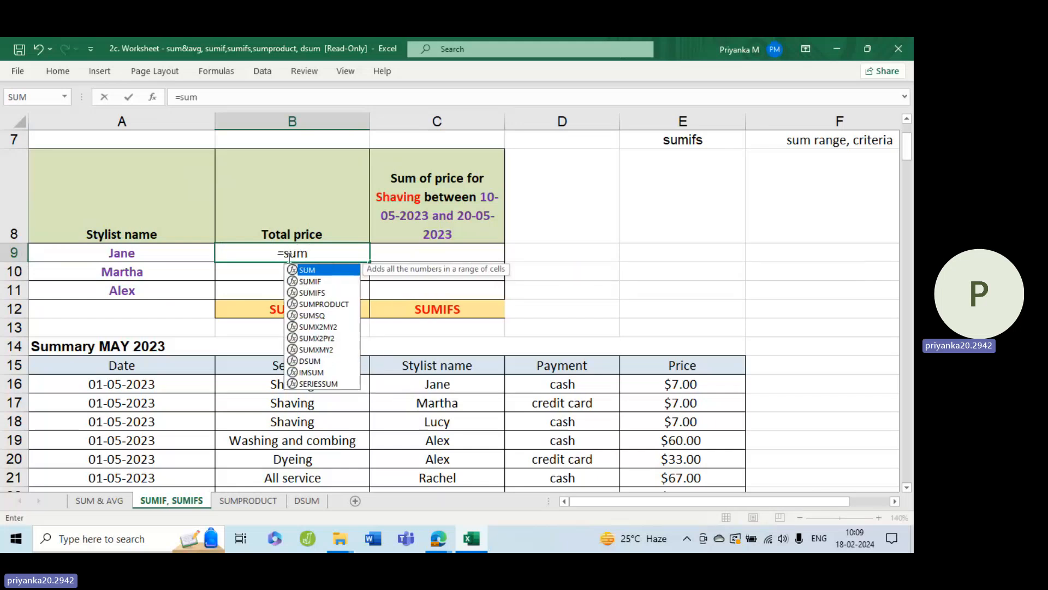
type("ifs")
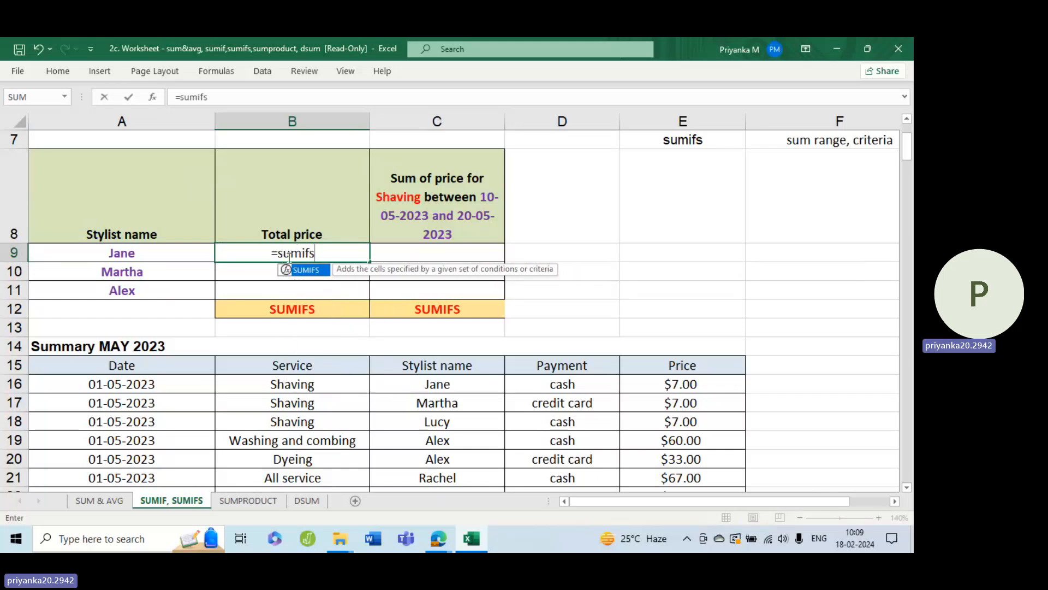
key("Tab")
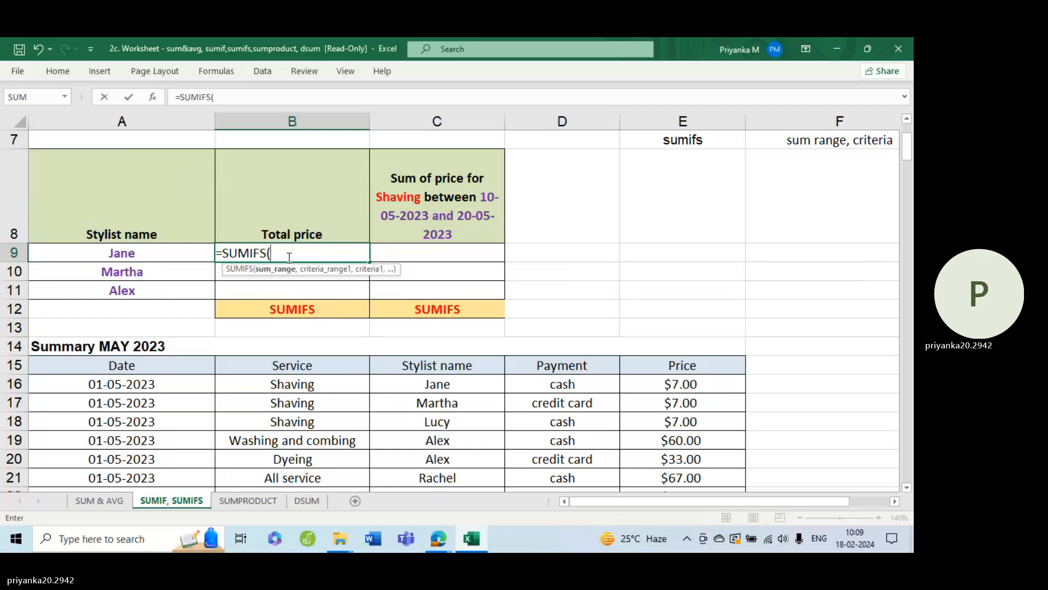
left_click(725, 378)
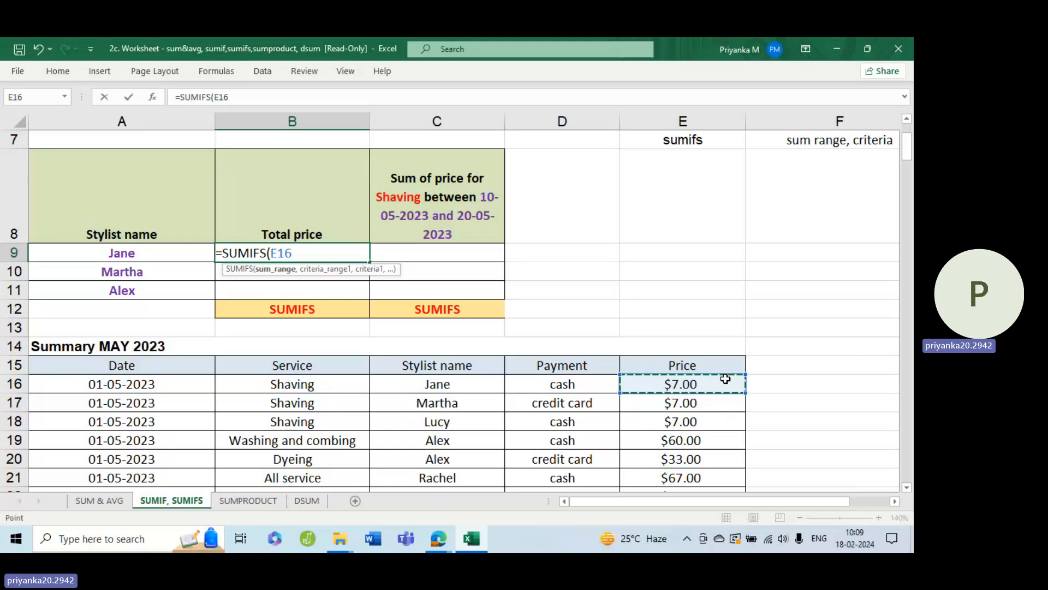
key("ctrl+shift+Down")
scroll(809, 480, "up", 6)
scroll(809, 480, "up", 20)
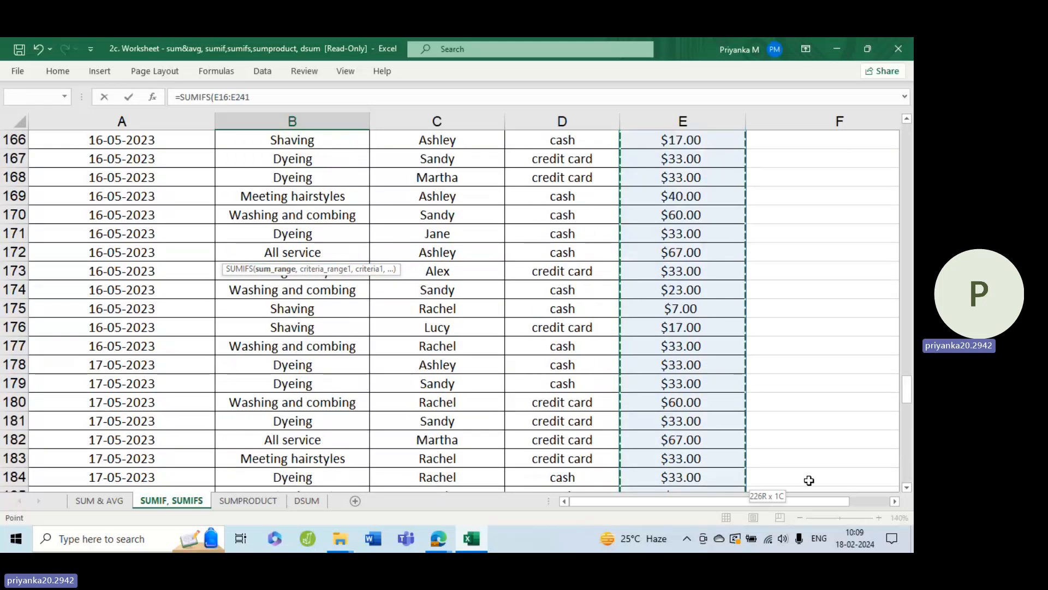
scroll(809, 480, "up", 20)
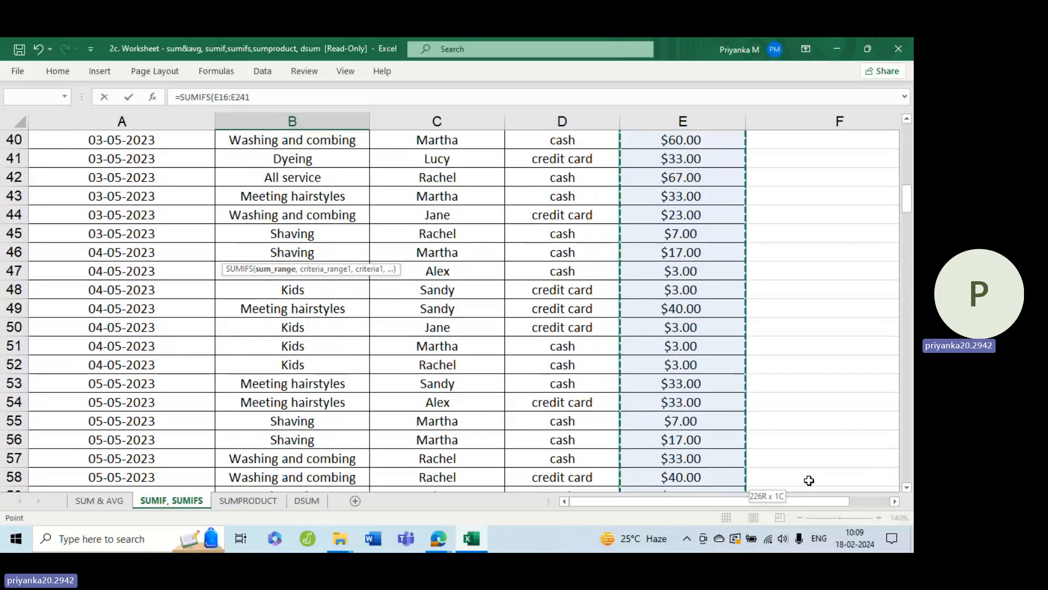
scroll(809, 480, "up", 5)
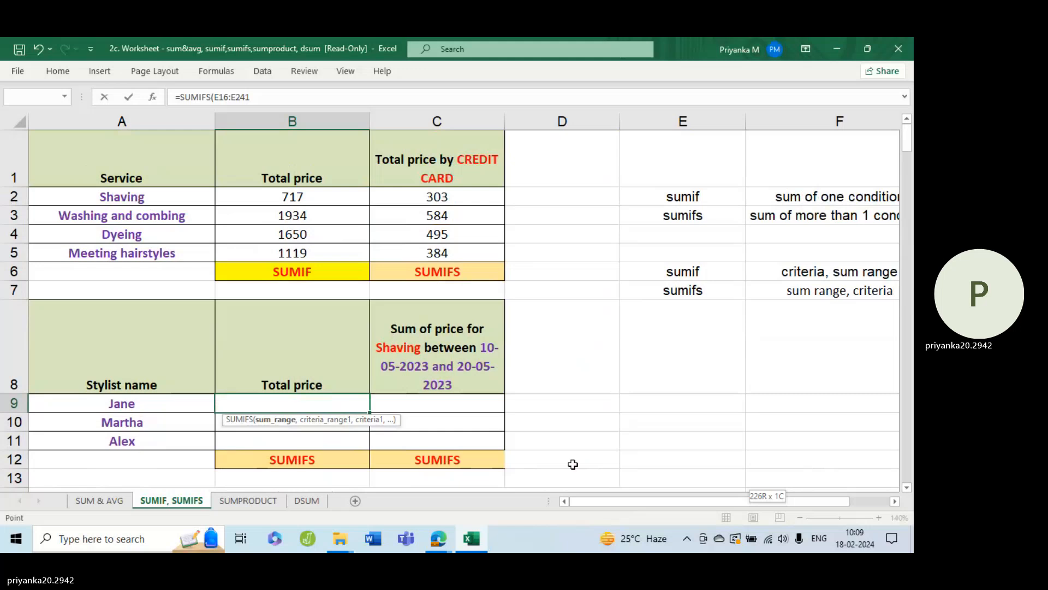
scroll(573, 464, "down", 2)
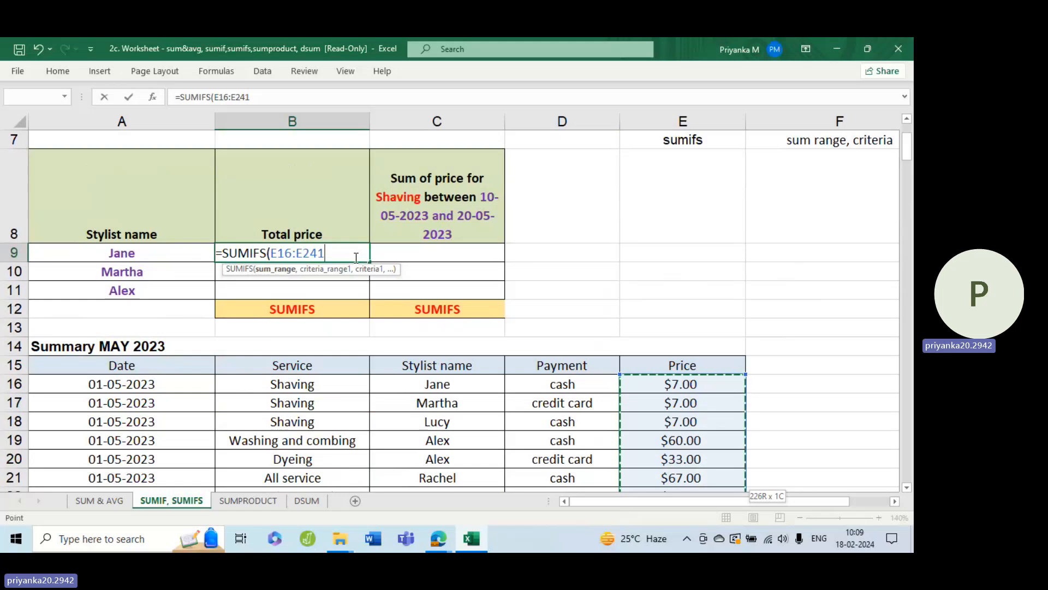
Add the Stylist name data C16:C241 as the first criteria range of the B9 formula
type(",")
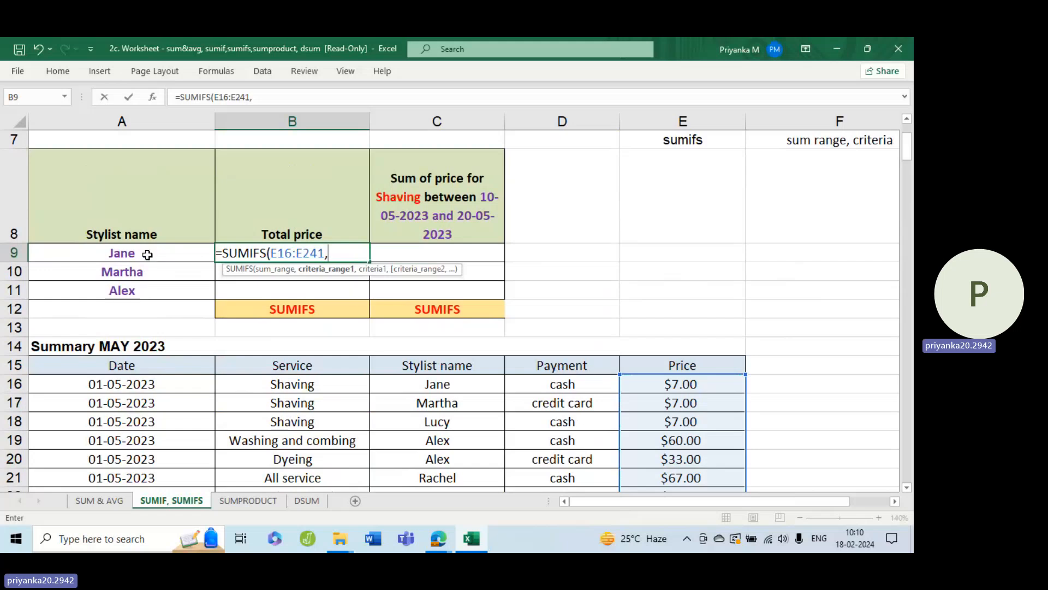
left_click(440, 382)
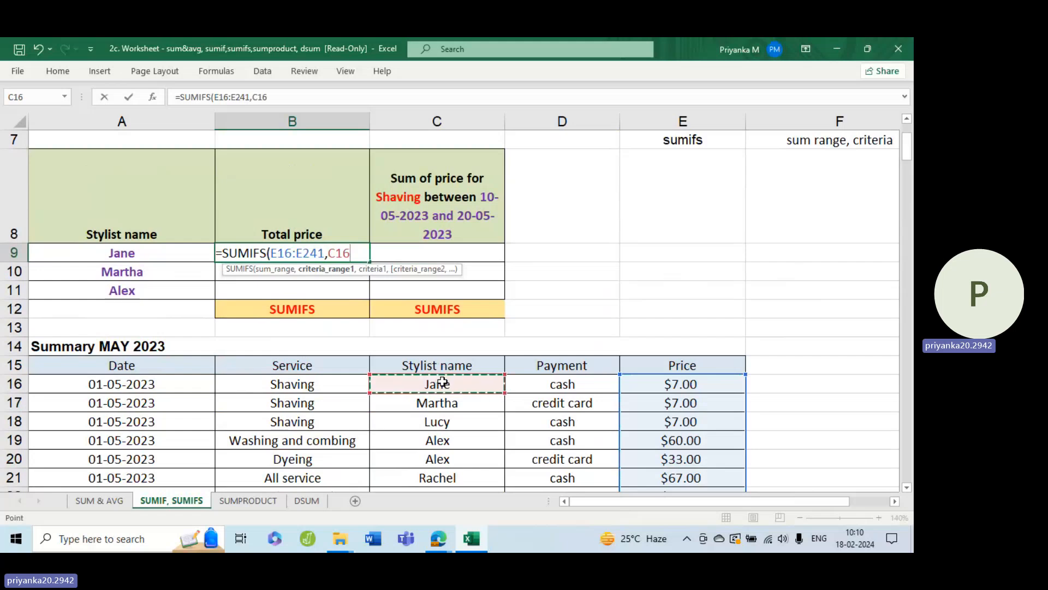
key("ctrl+shift+Down")
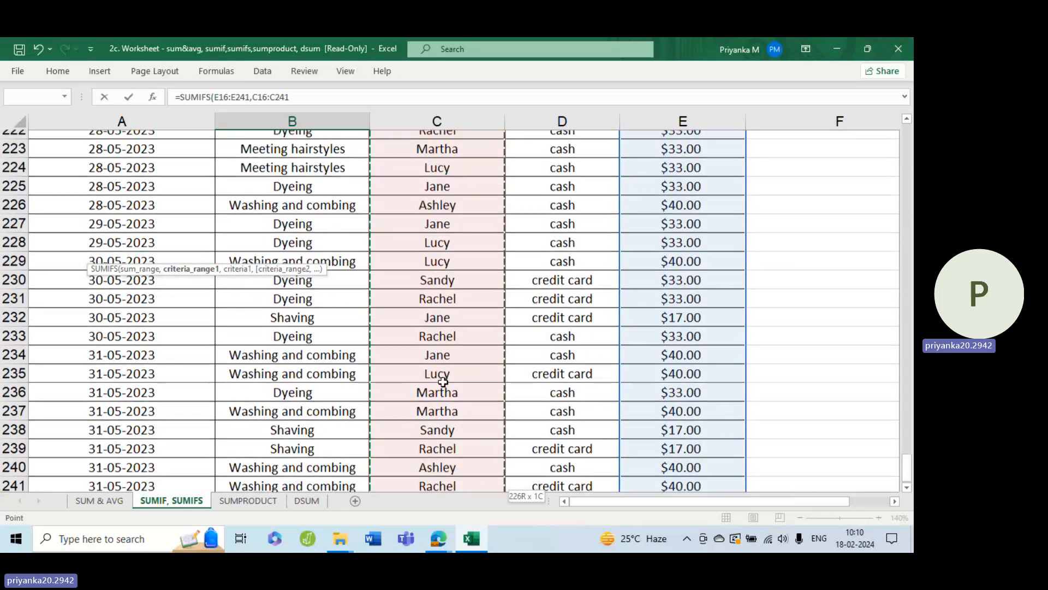
scroll(468, 293, "up", 20)
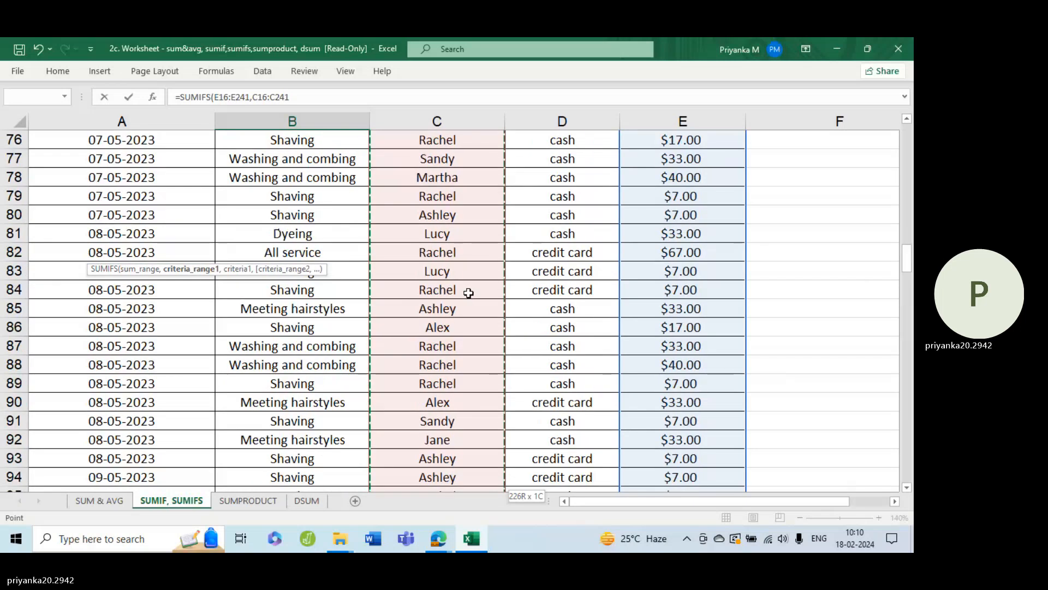
scroll(469, 294, "up", 18)
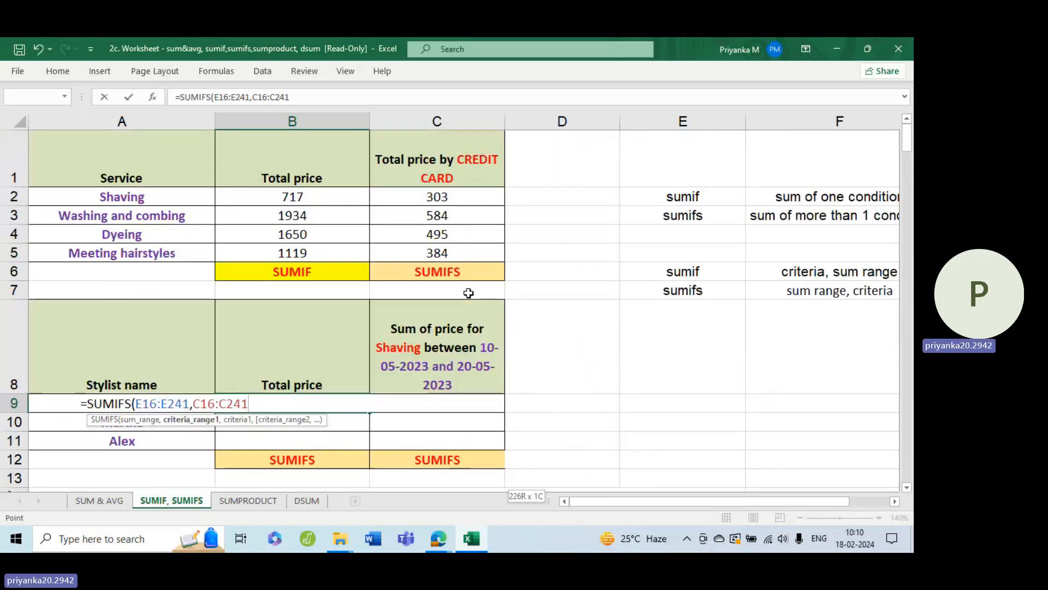
scroll(346, 291, "down", 3)
scroll(313, 277, "up", 2)
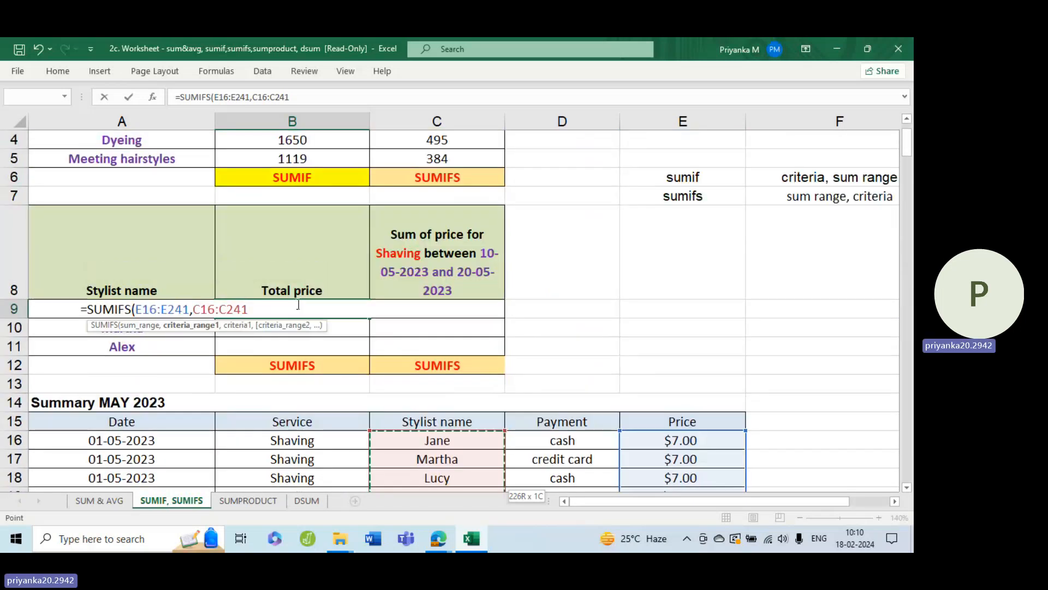
Complete the B9 SUMIFS formula with the stylist name in A9 as its criterion
type(",")
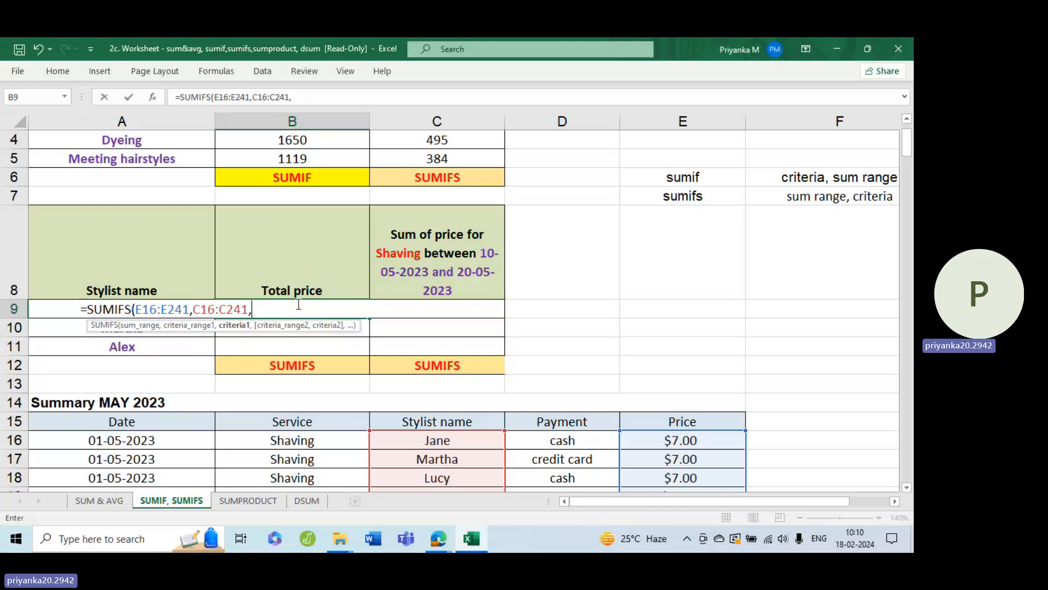
left_click(48, 312)
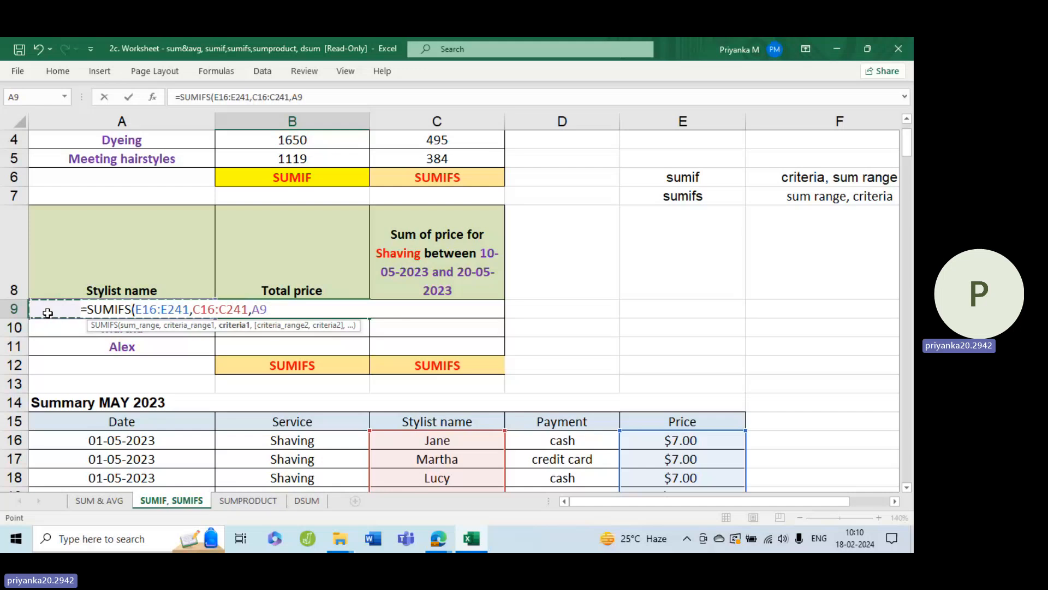
type(")")
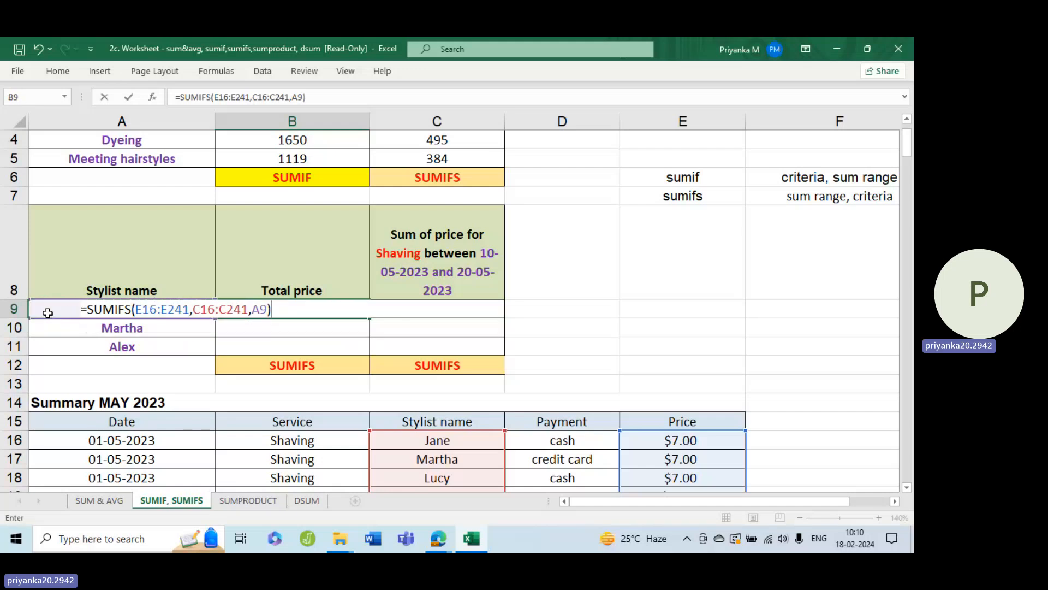
key("Return")
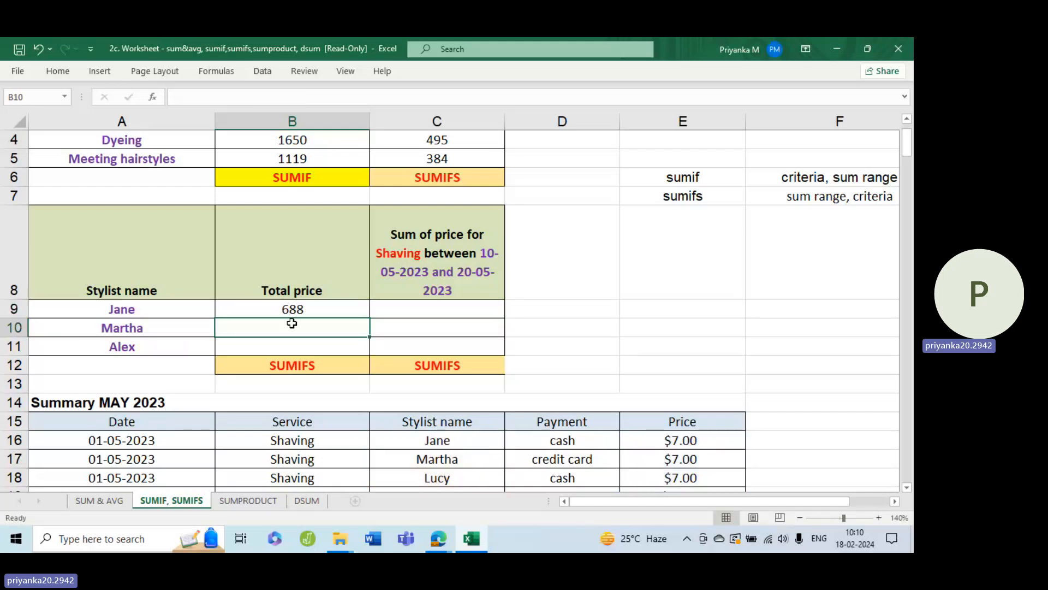
Make the B9 formula's ranges absolute as $E$16:$E$241 and $C$16:$C$241, keeping A9 relative
left_click(327, 304)
double_click(328, 304)
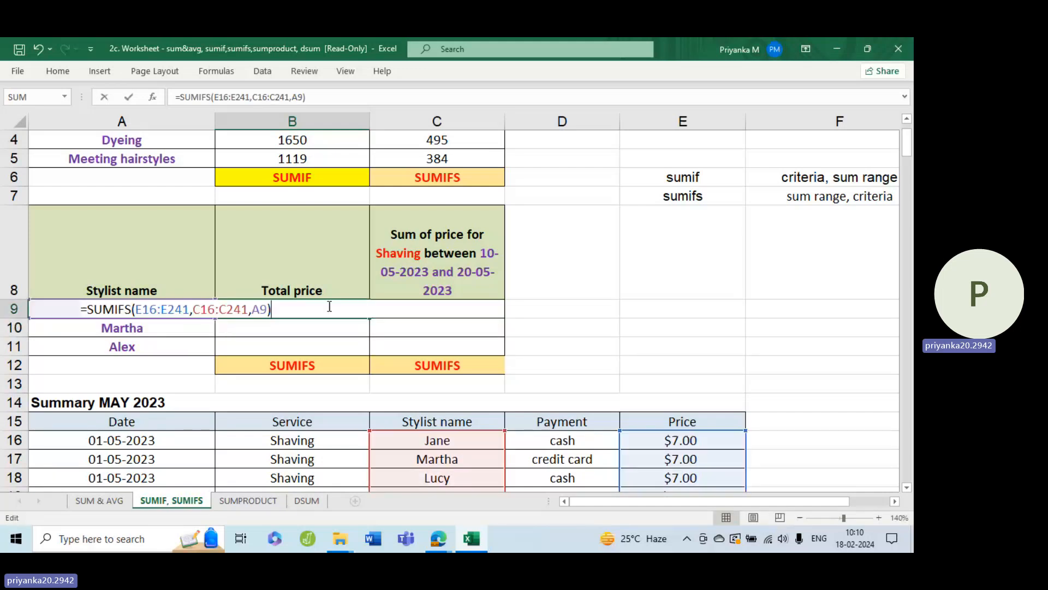
double_click(164, 310)
key("F4")
double_click(249, 310)
key("F4")
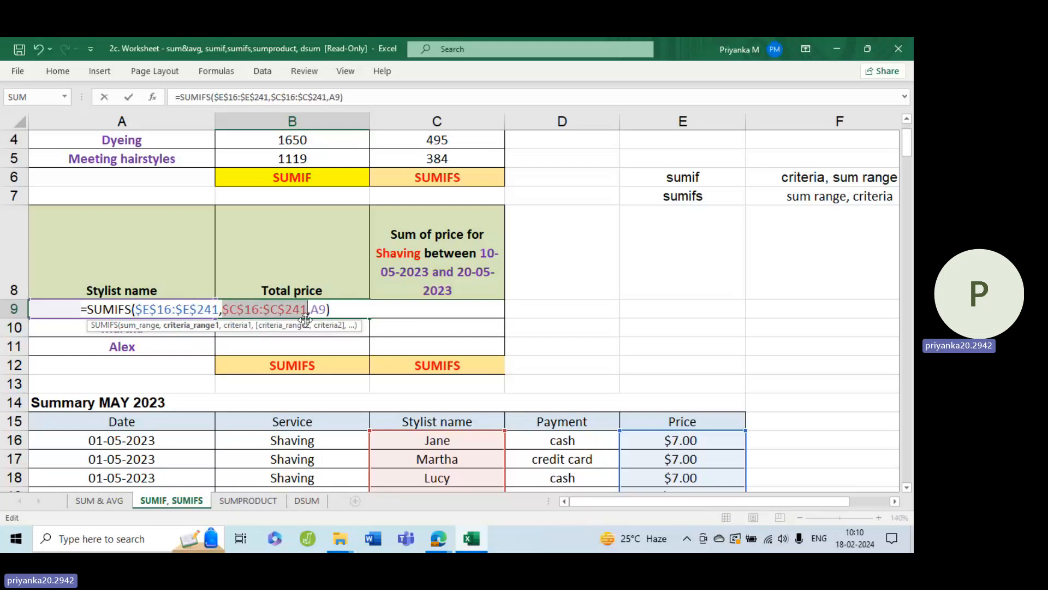
key("Return")
Fill the B9 total price formula down to B11 for the remaining stylists
double_click(341, 311)
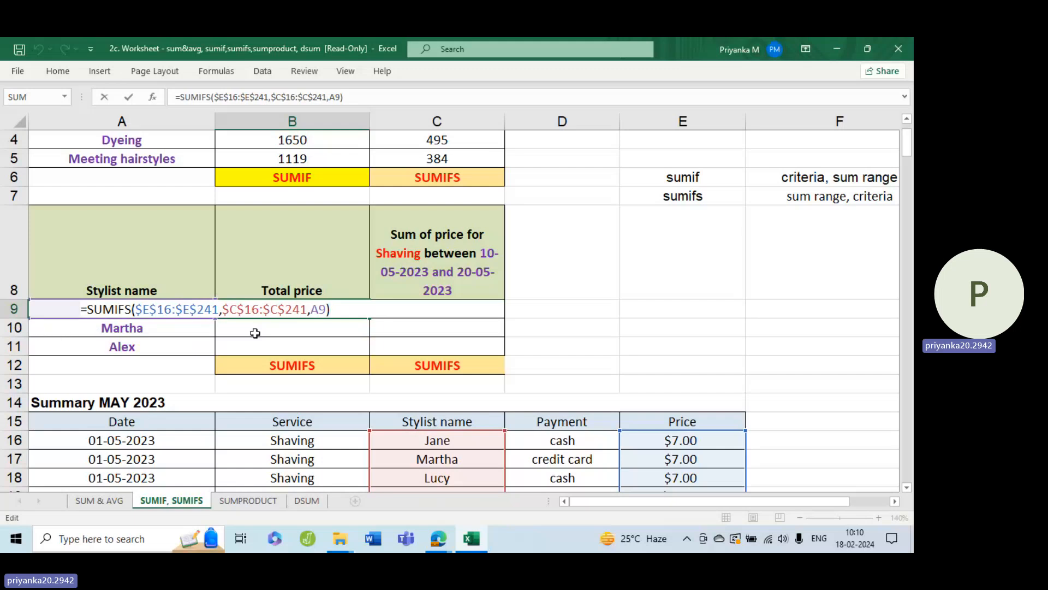
key("Return")
left_click(363, 316)
double_click(369, 318)
Check the range and criterion references of the total price formulas in B10 and B9
left_click(351, 328)
double_click(351, 328)
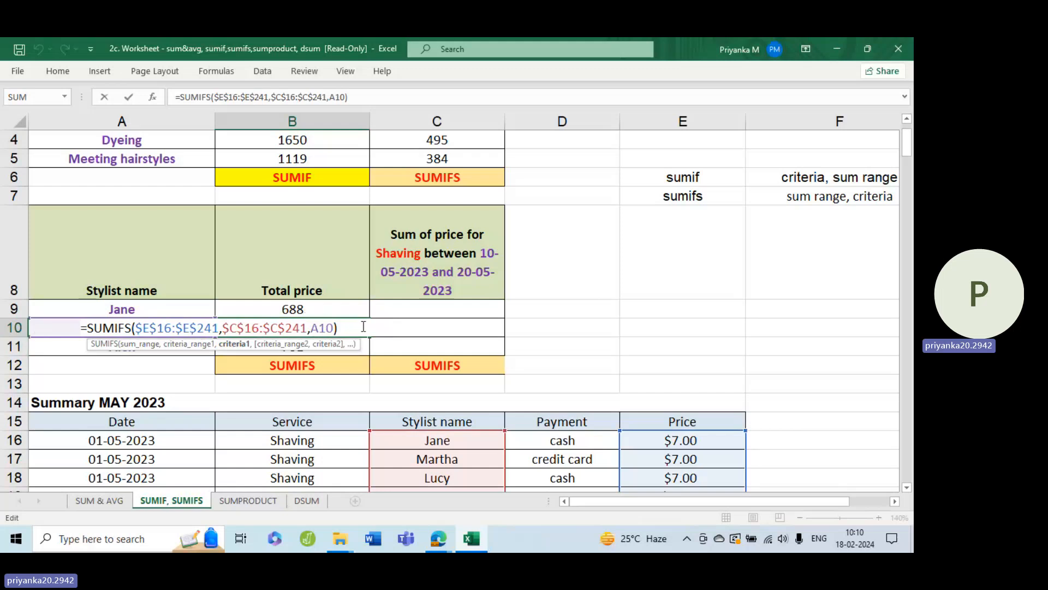
key("Return")
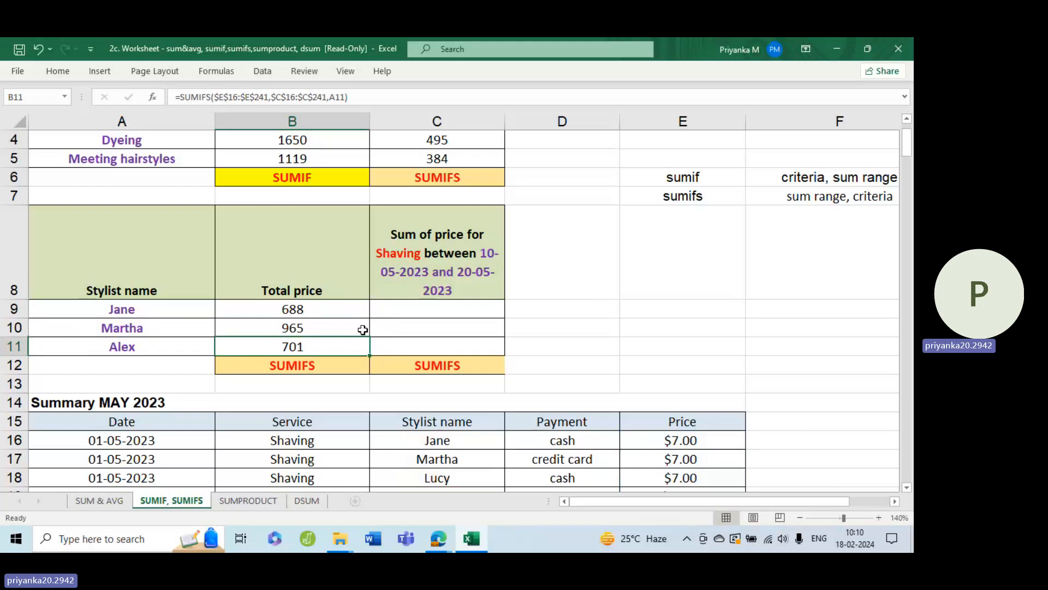
left_click(335, 312)
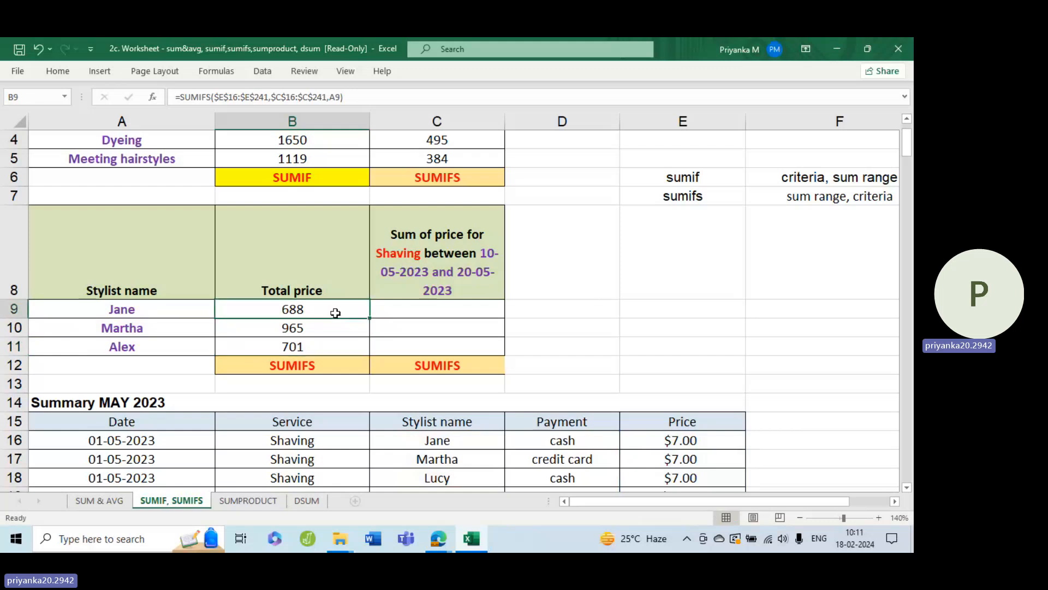
double_click(335, 313)
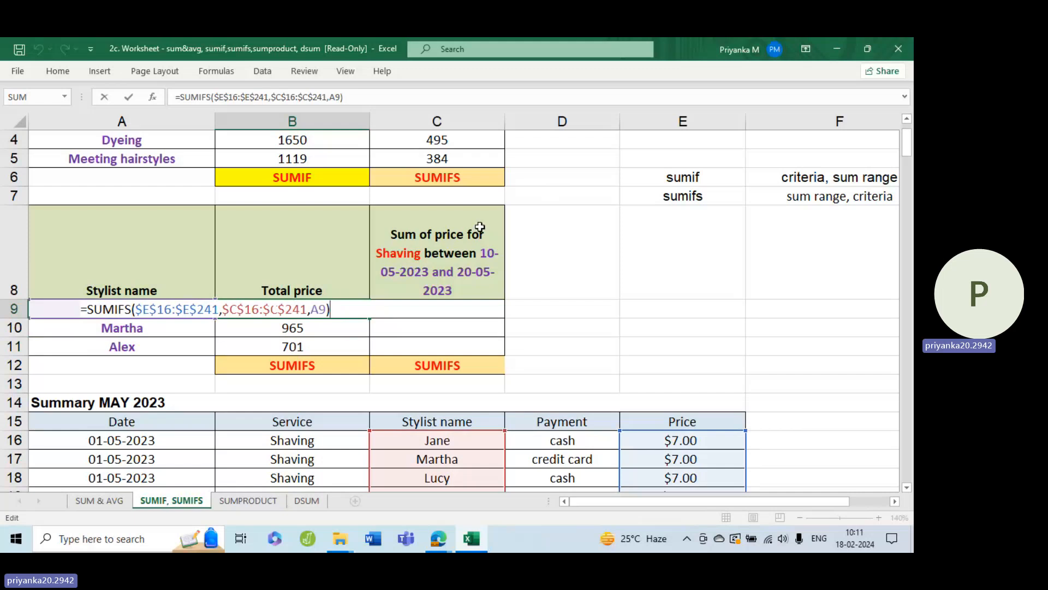
left_click(454, 308)
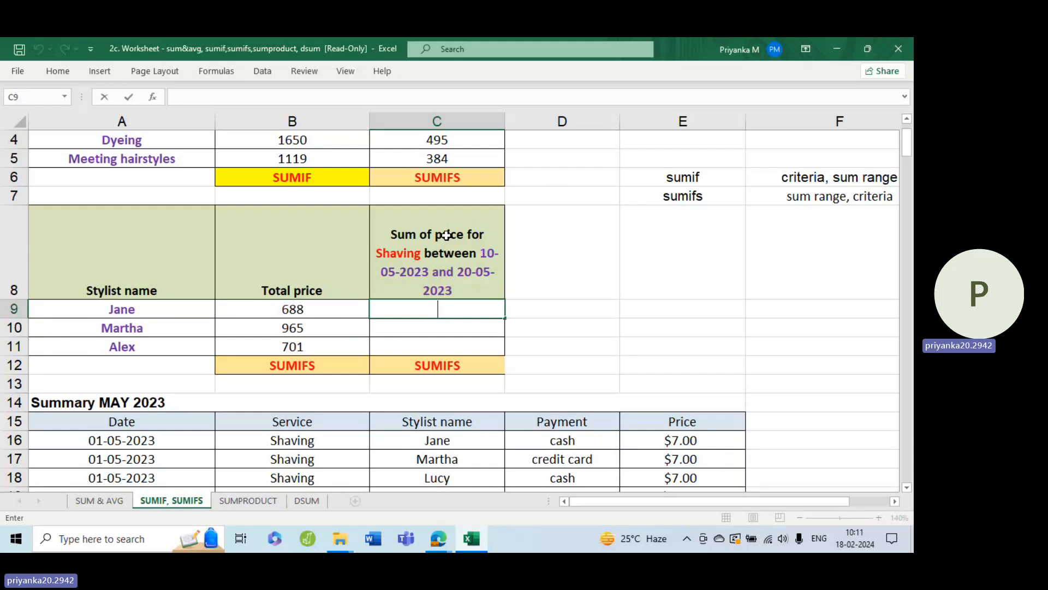
Note the three conditions in row 9: the first stylist's name in E9, "shaving" in F9 and "dates" in G9
left_click(636, 303)
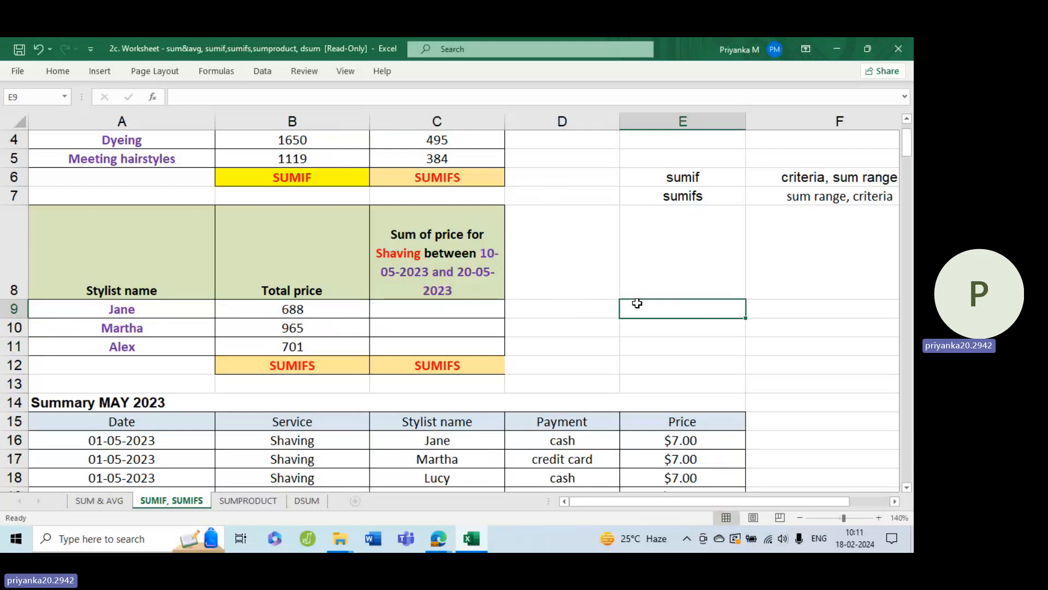
type("Jane")
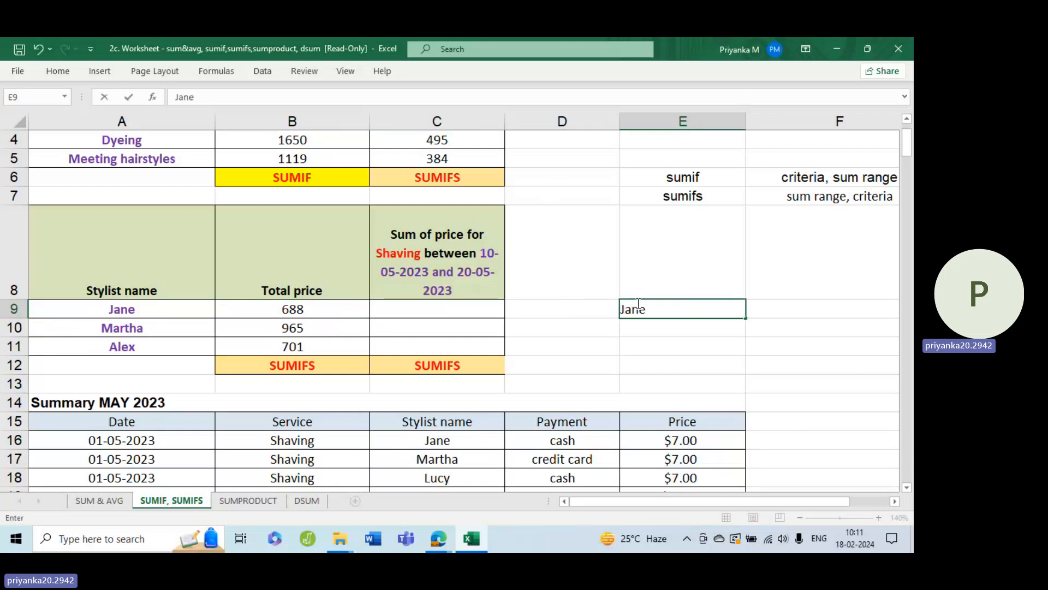
key("Tab")
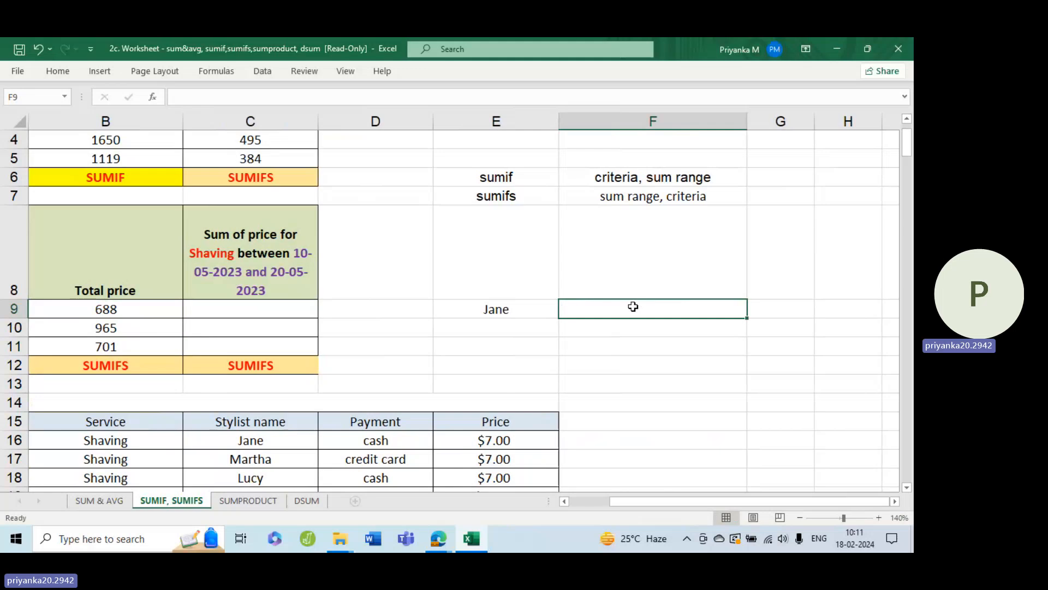
type("sha")
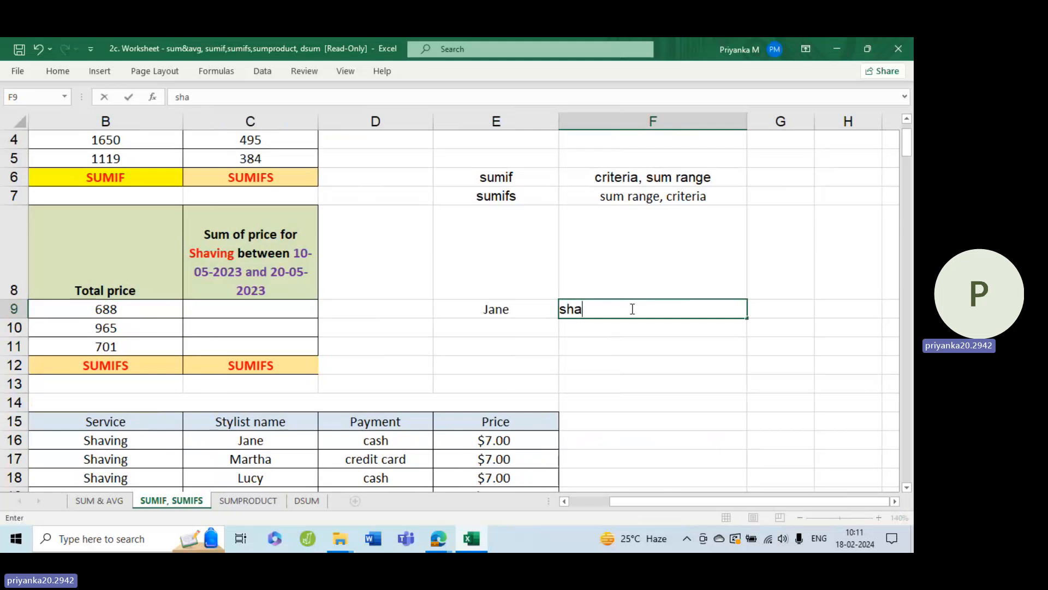
type("ving")
left_click(800, 322)
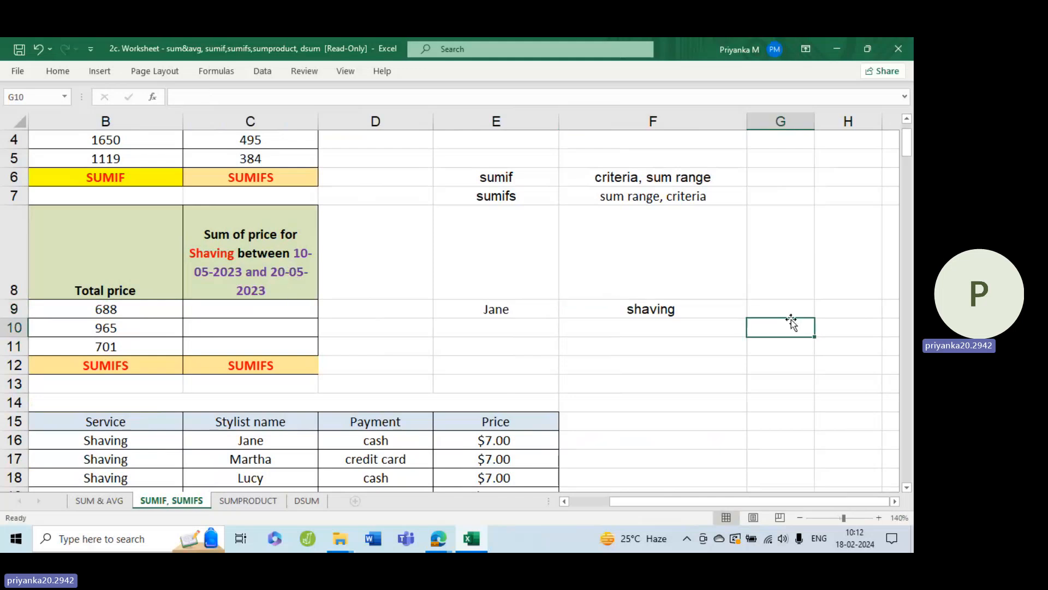
type("d")
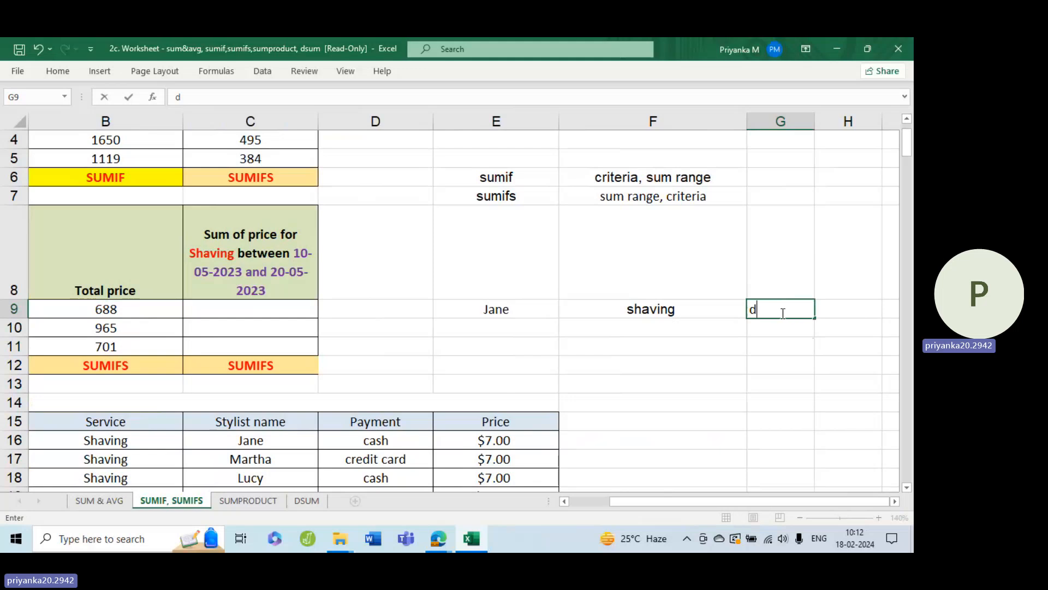
type("atrs")
key("BackSpace")
key("BackSpace")
type("es")
left_click(465, 369)
Start a SUMIFS formula in C9 with the Price data E16:E241 as sum range
left_click_drag(613, 502, 561, 509)
left_click(418, 307)
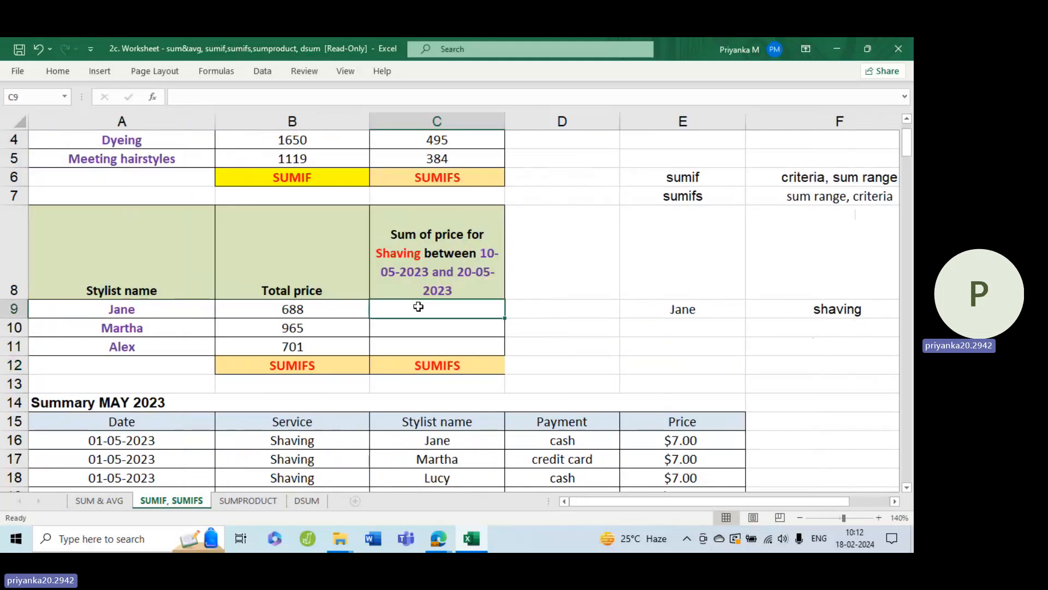
type("=")
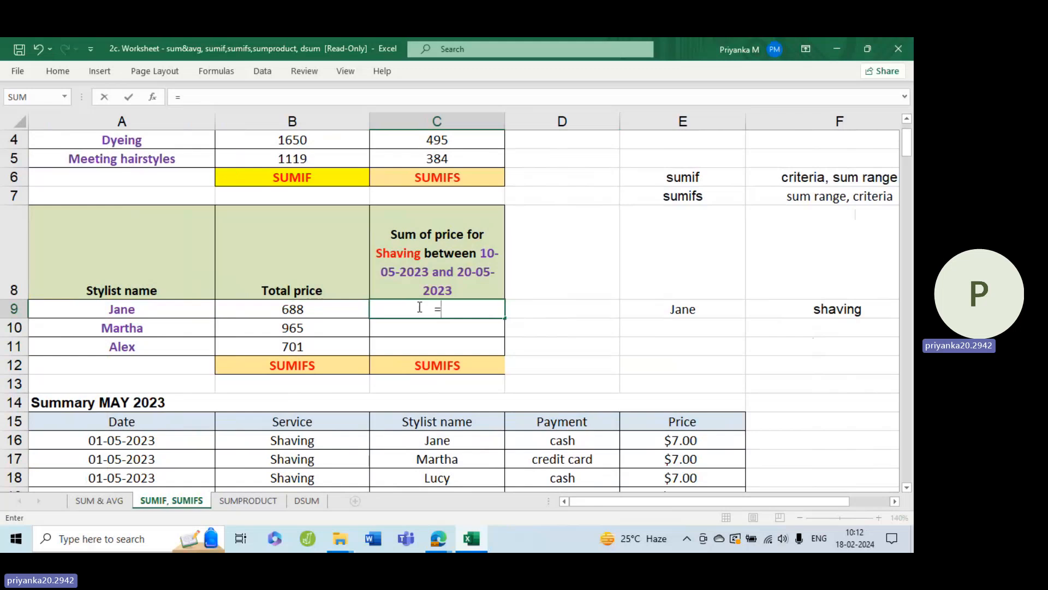
type("sumifs")
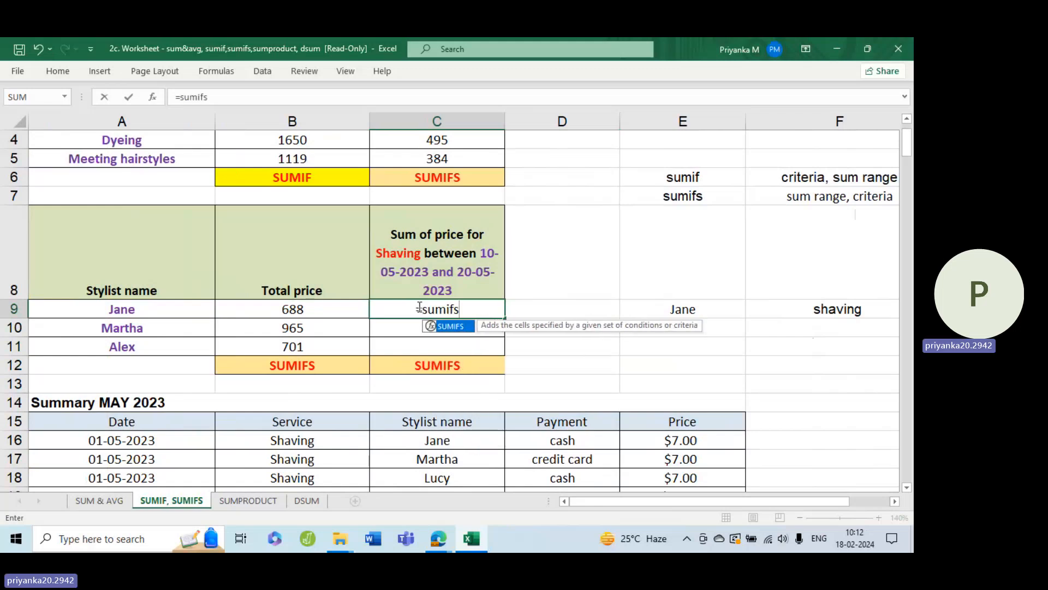
key("Tab")
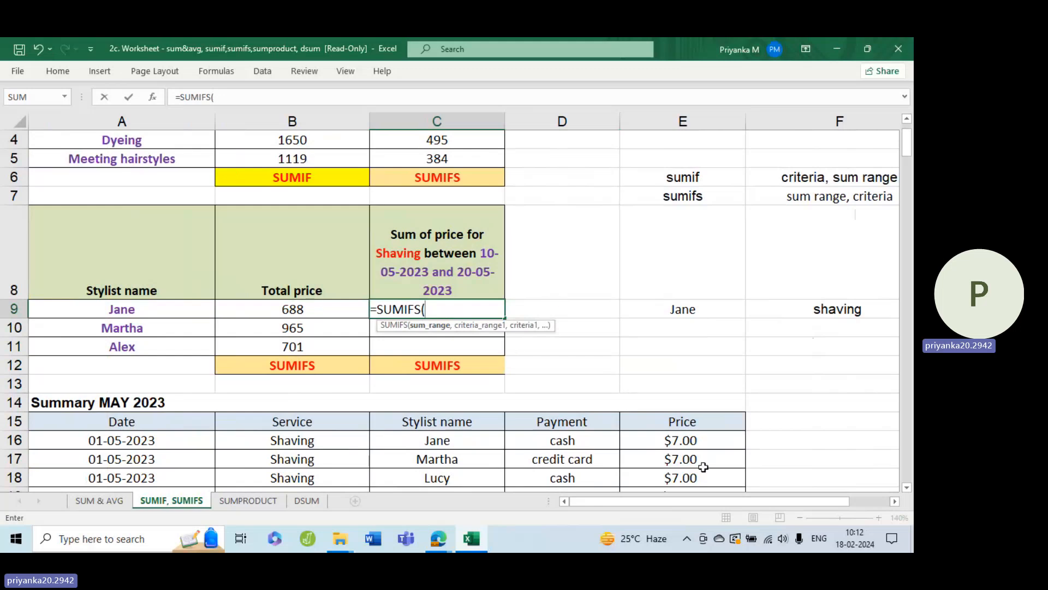
left_click(706, 442)
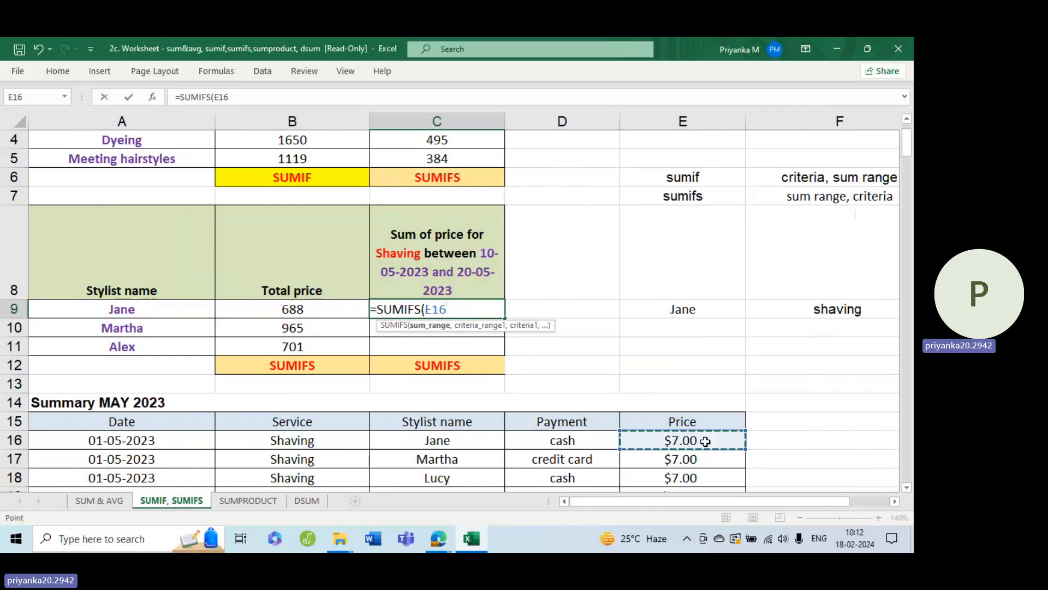
key("ctrl+shift+Down")
left_click_drag(907, 468, 911, 145)
type(",")
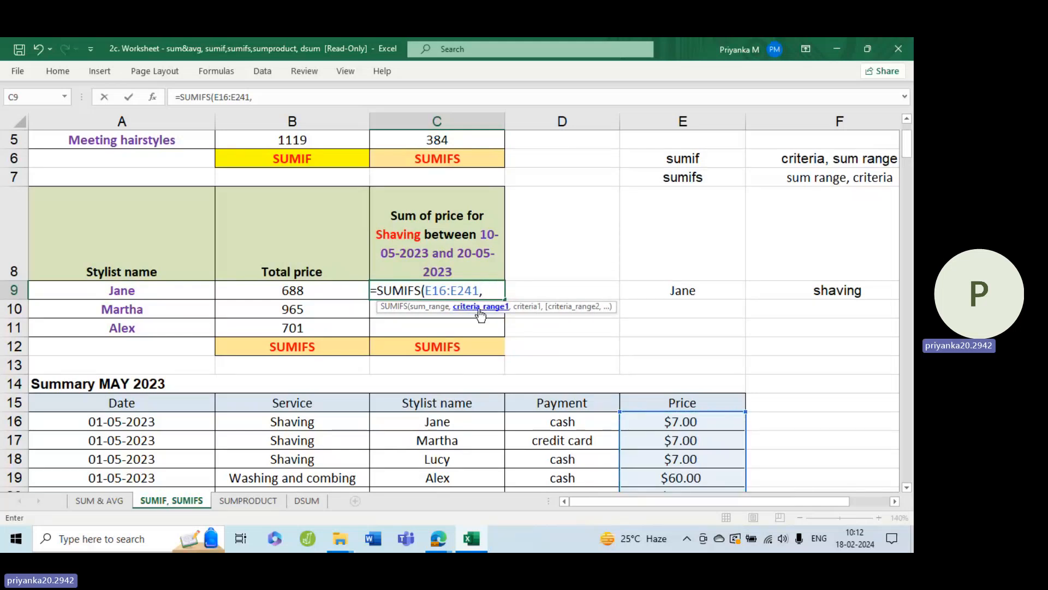
Add the Stylist name data C16:C241 as first criteria range of the C9 formula, with A9 as its criterion
left_click(443, 426)
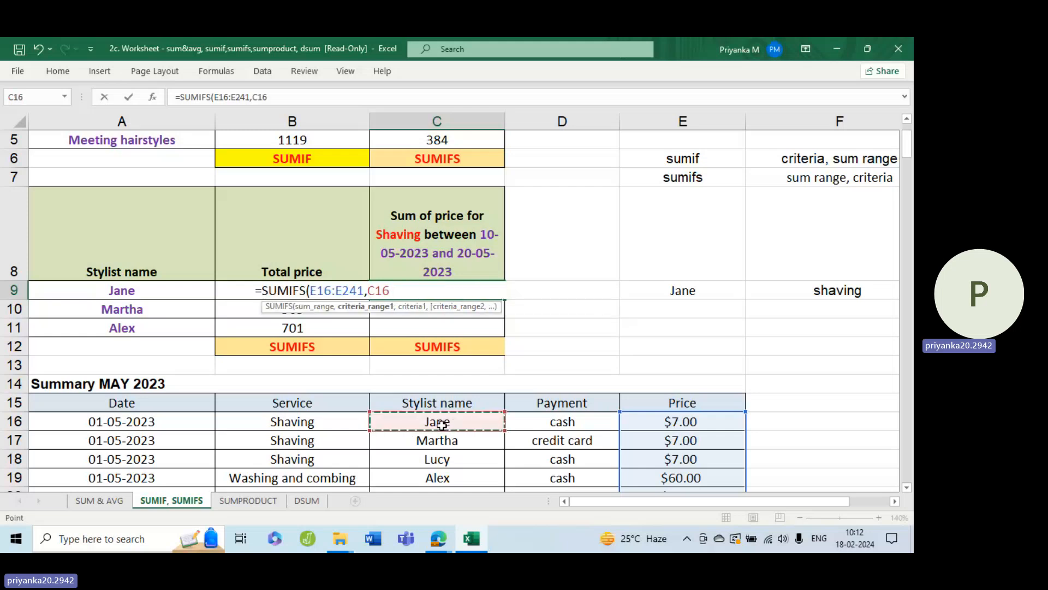
key("ctrl+shift+Down")
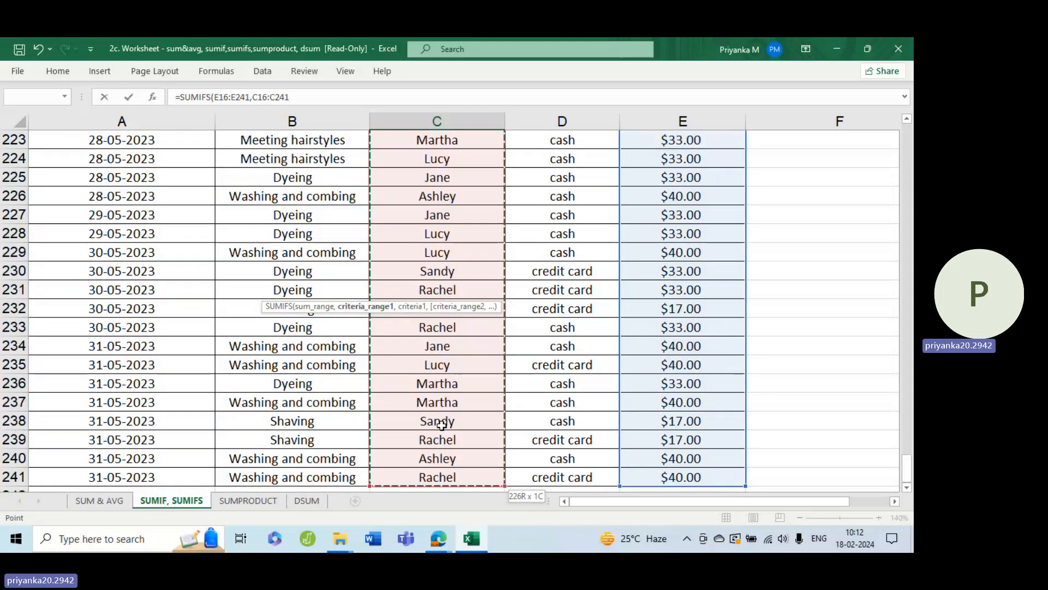
scroll(583, 325, "up", 20)
scroll(578, 333, "up", 20)
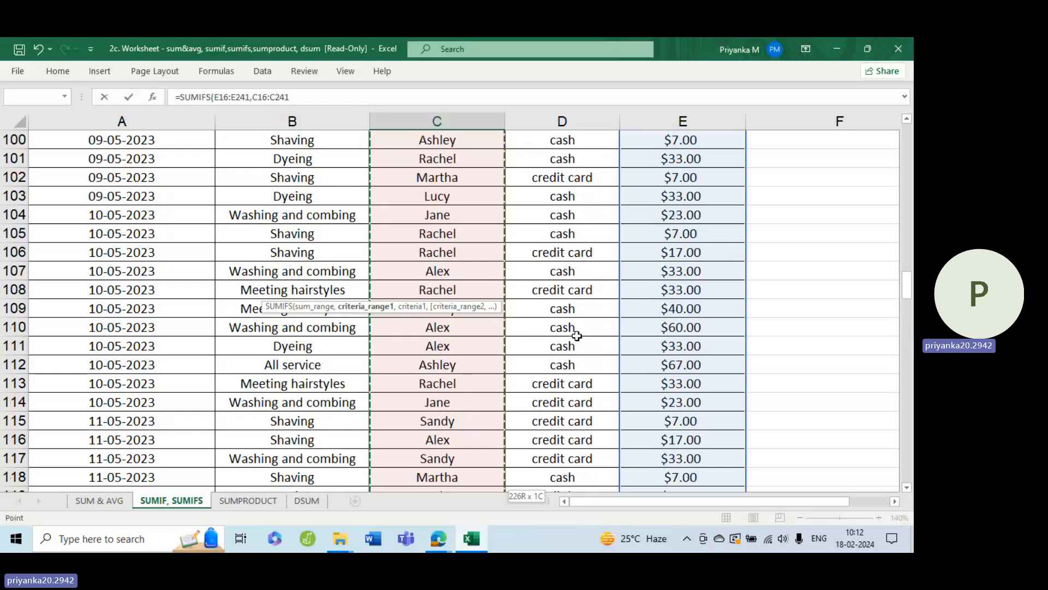
scroll(548, 356, "up", 7)
scroll(527, 370, "down", 2)
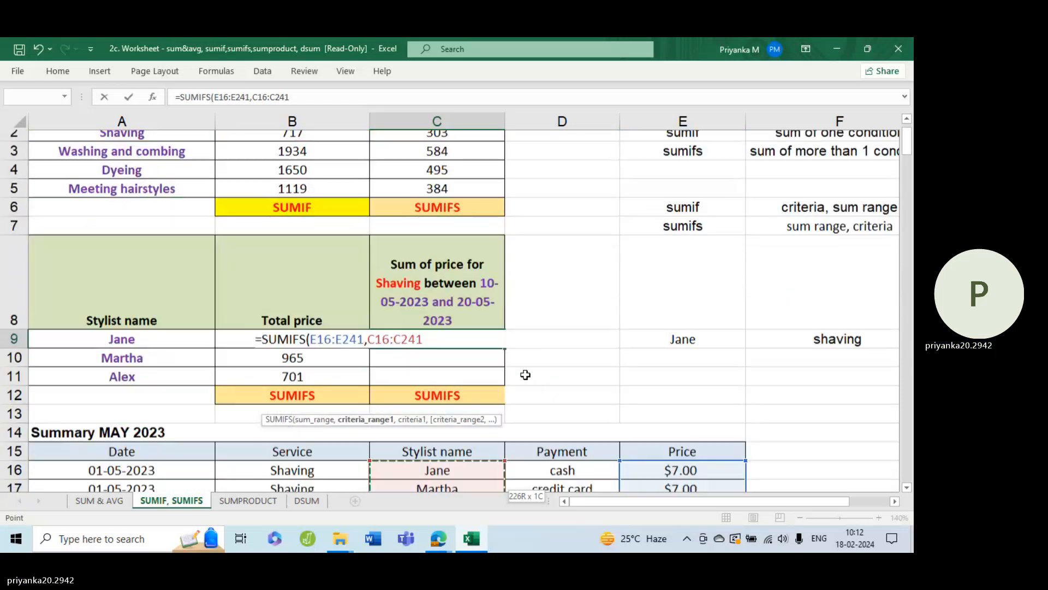
type(",")
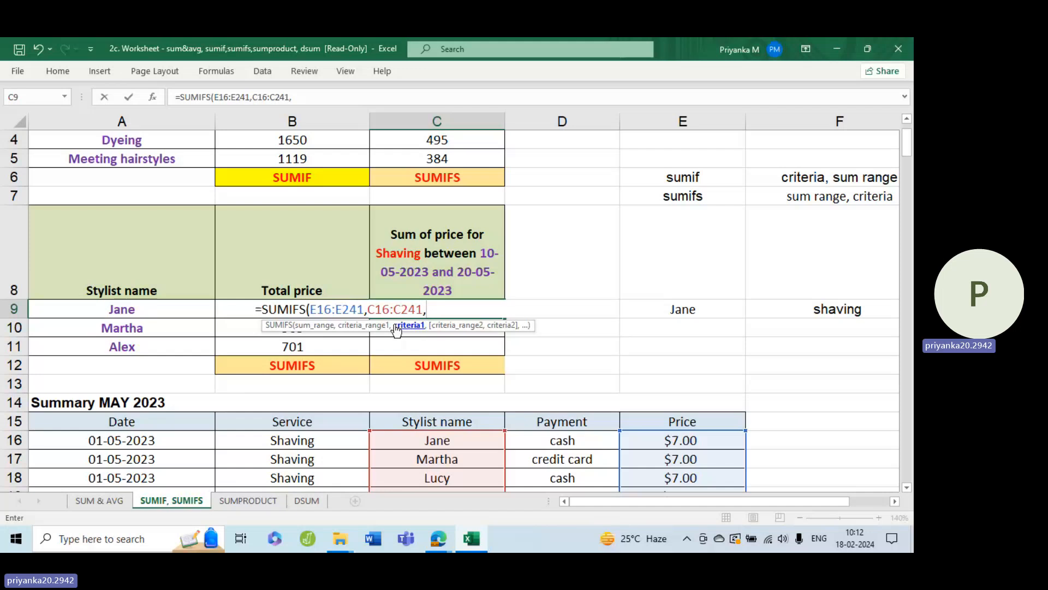
left_click(104, 310)
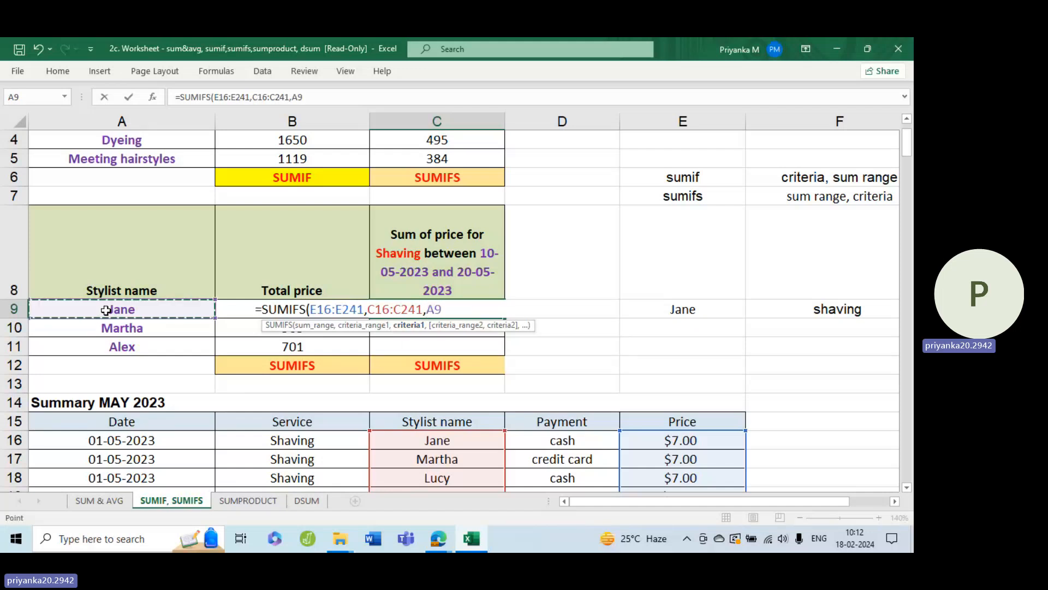
type(",")
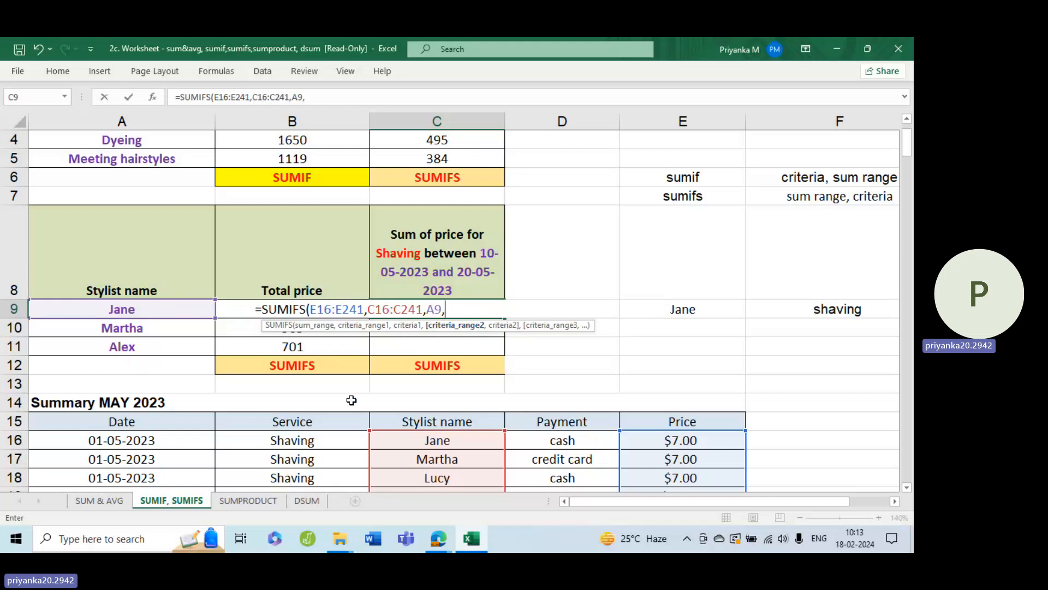
Add the Service data B16:B241 as the second criteria range of the C9 formula
left_click(293, 438)
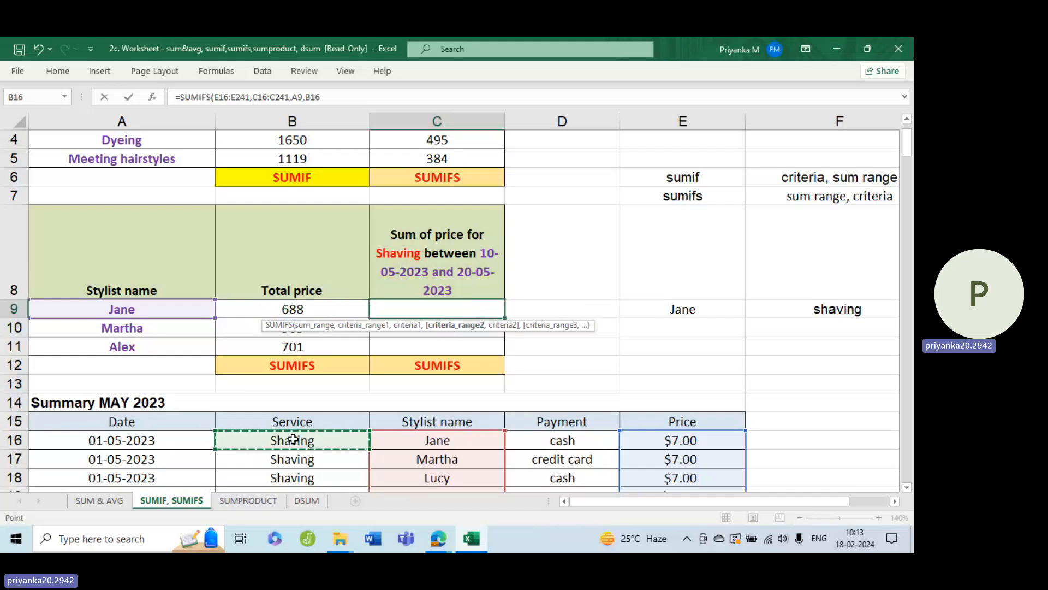
key("ctrl+shift+Down")
scroll(622, 235, "up", 20)
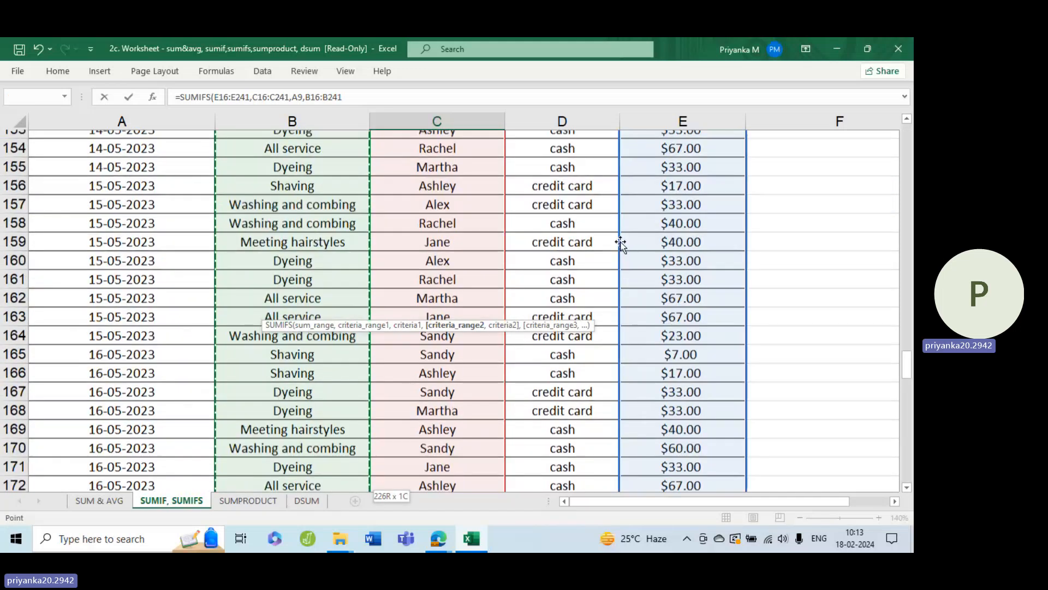
scroll(612, 252, "up", 20)
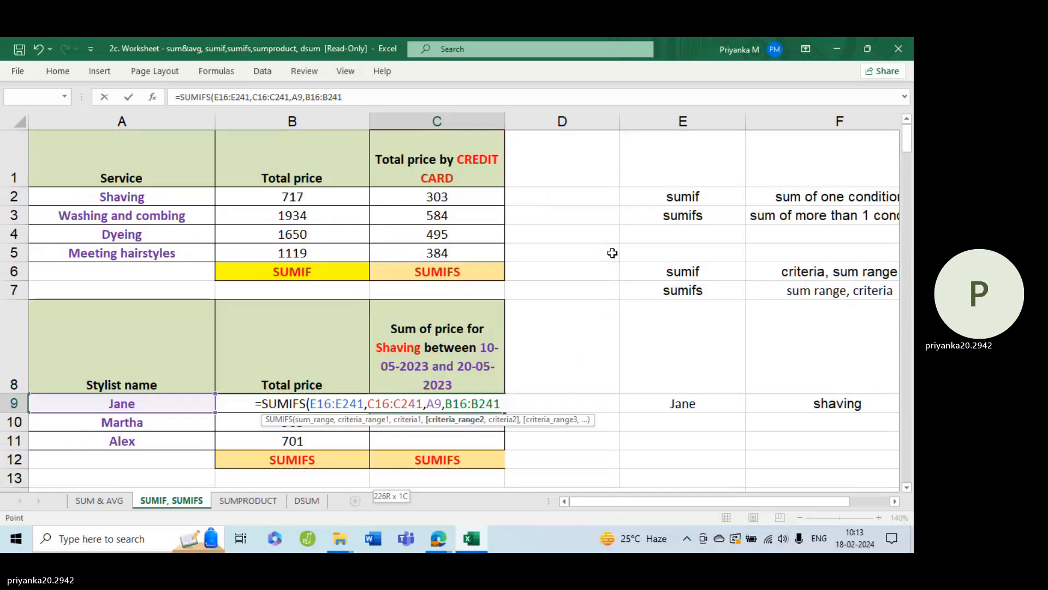
scroll(612, 253, "down", 1)
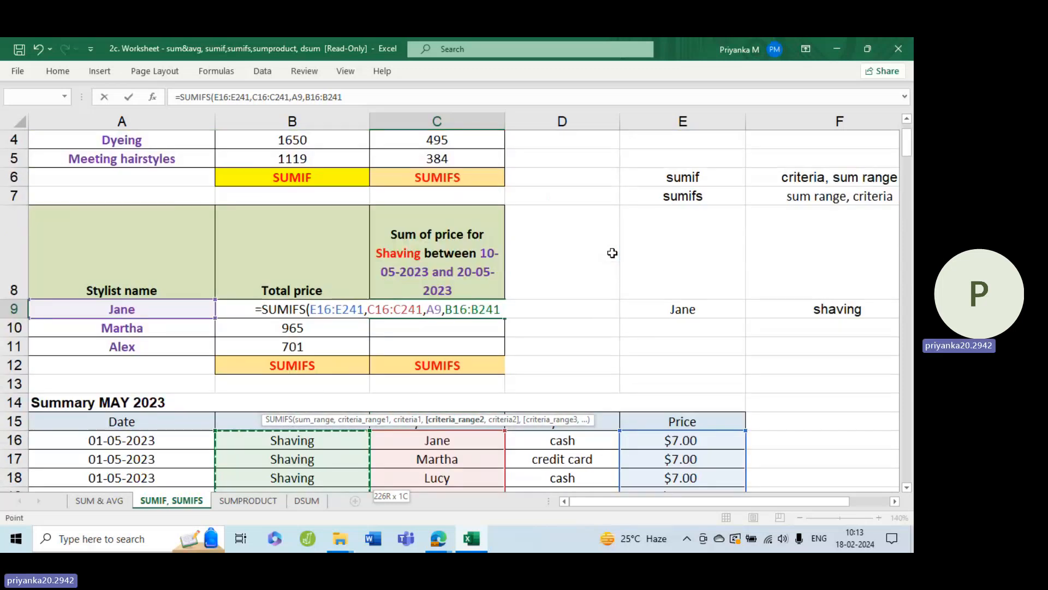
Enter "Shaving" as the criterion for the Service range in the C9 SUMIFS formula
type(",")
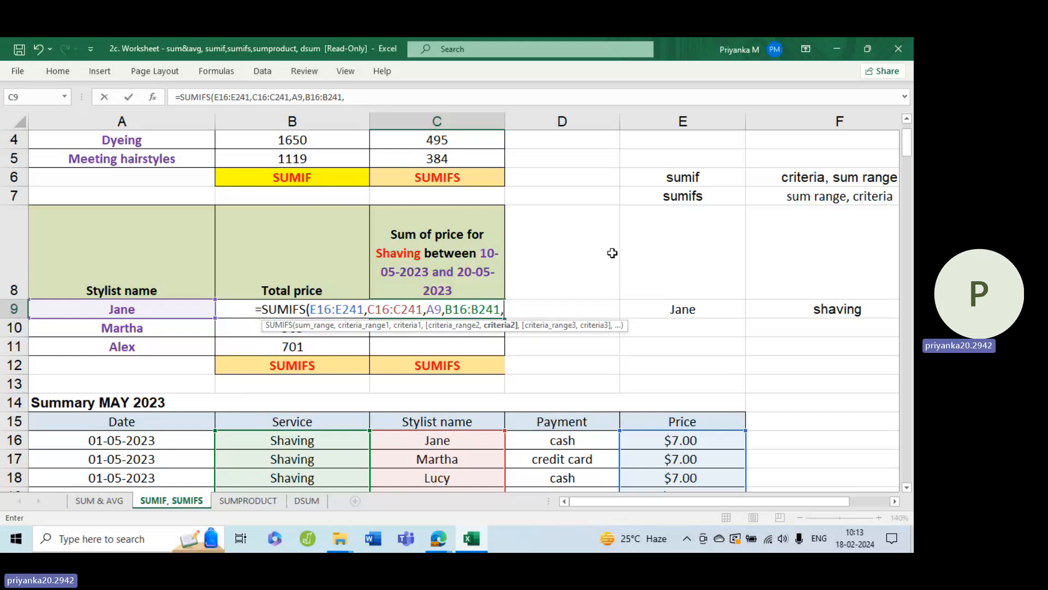
type("\"Shavin")
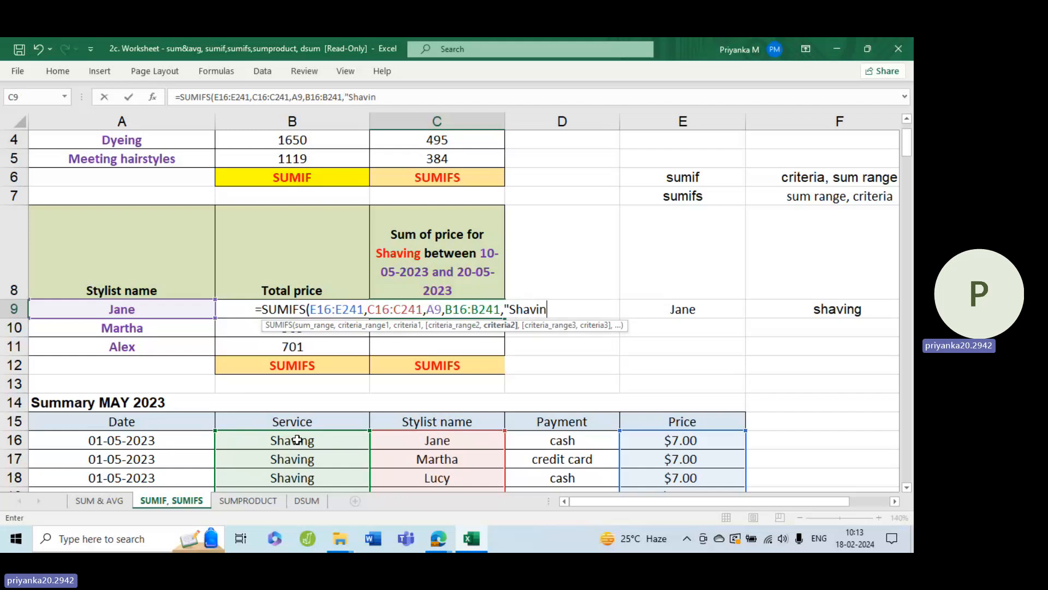
type("g\",")
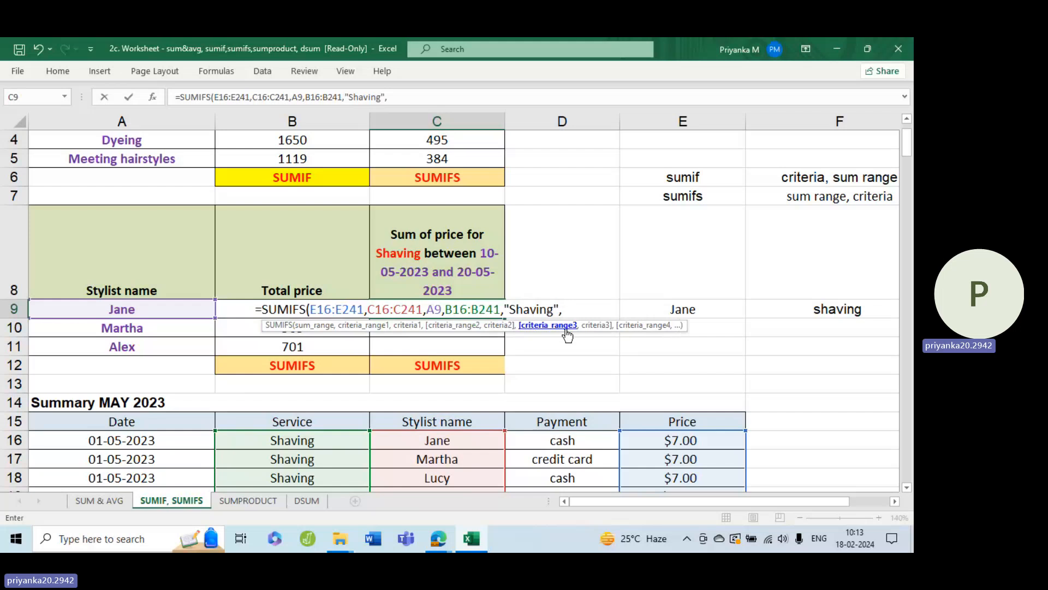
Add the Date data A16:A241 as third criteria range of the C9 formula, with ">=10-05-2023" as its criterion
left_click(143, 438)
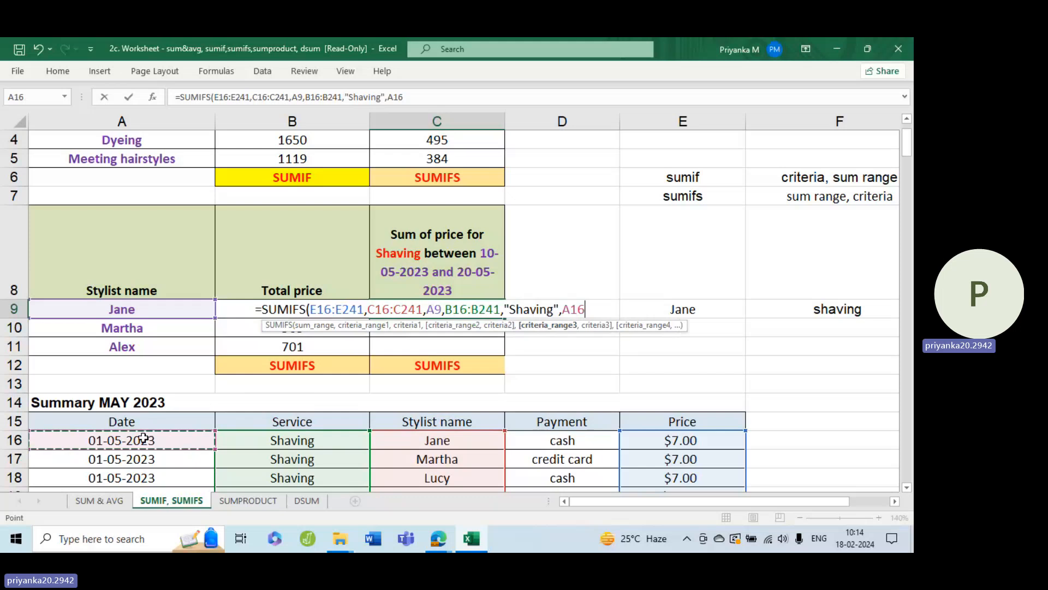
key("ctrl+shift+Down")
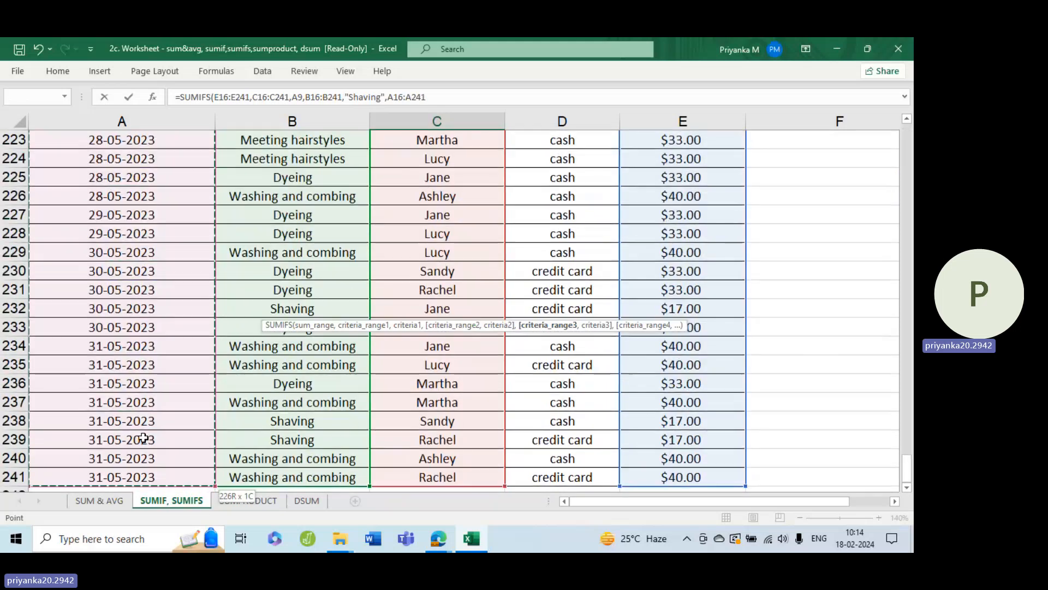
left_click_drag(898, 466, 899, 153)
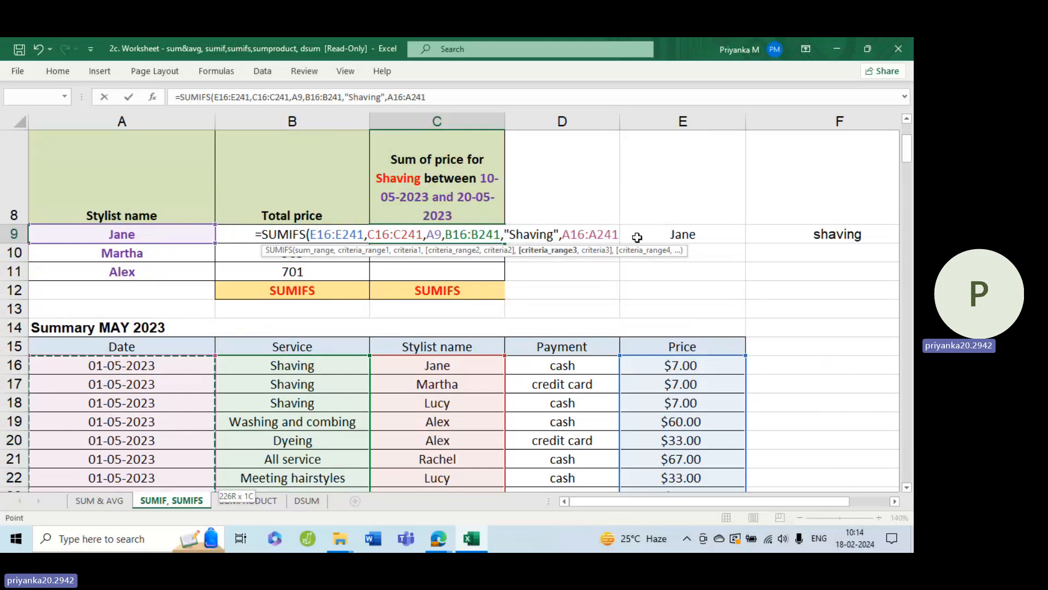
type(",")
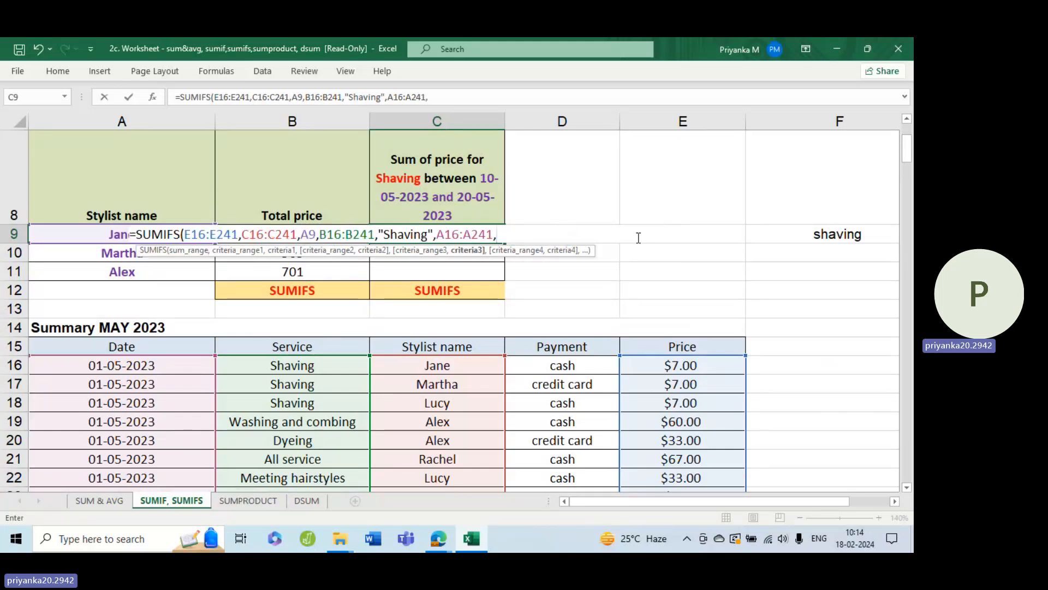
type("\">=10")
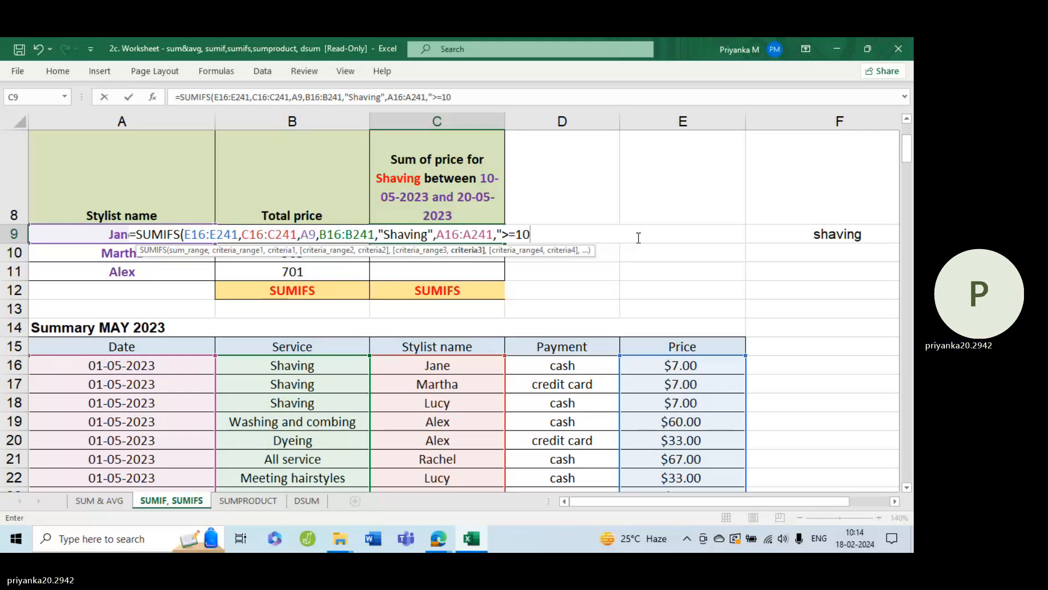
type("-0")
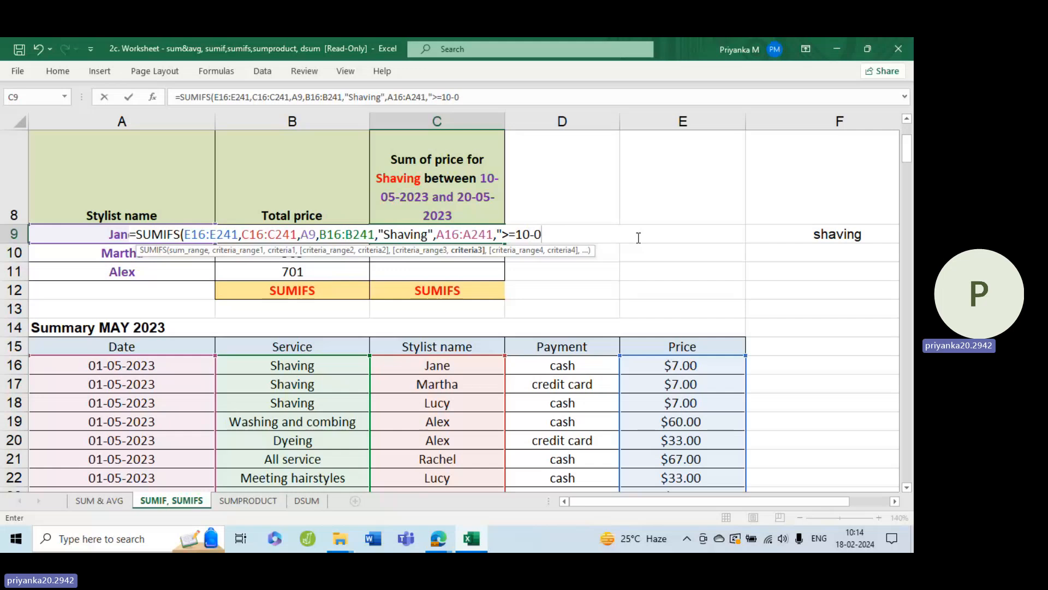
type("5-2023\",")
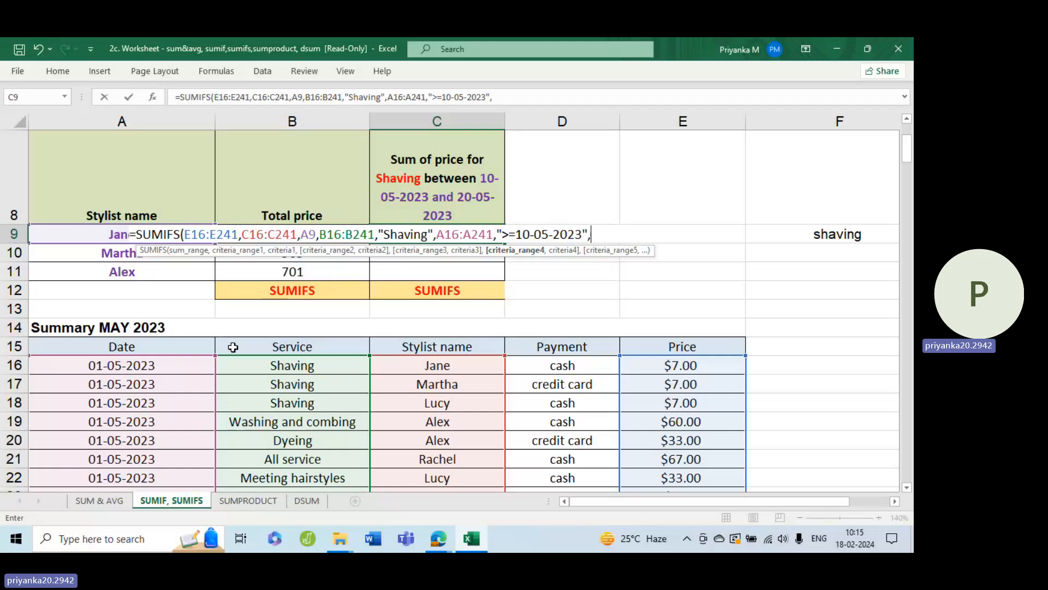
Add A16:A241 again as fourth criteria range with criterion "<=20-05-2023" and complete the C9 formula
left_click(181, 365)
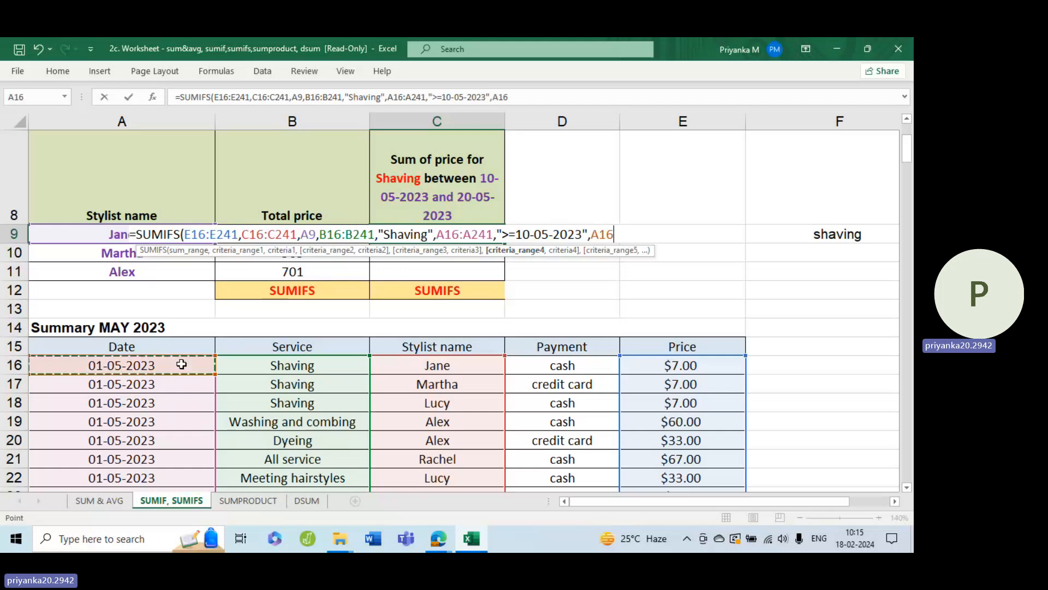
key("ctrl+shift+Down")
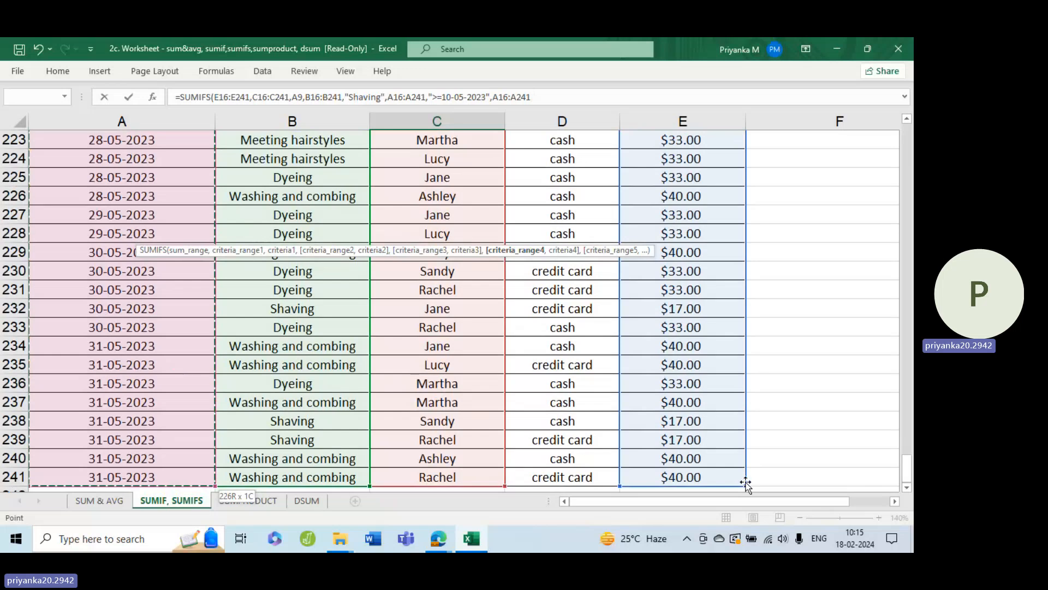
left_click_drag(904, 469, 906, 149)
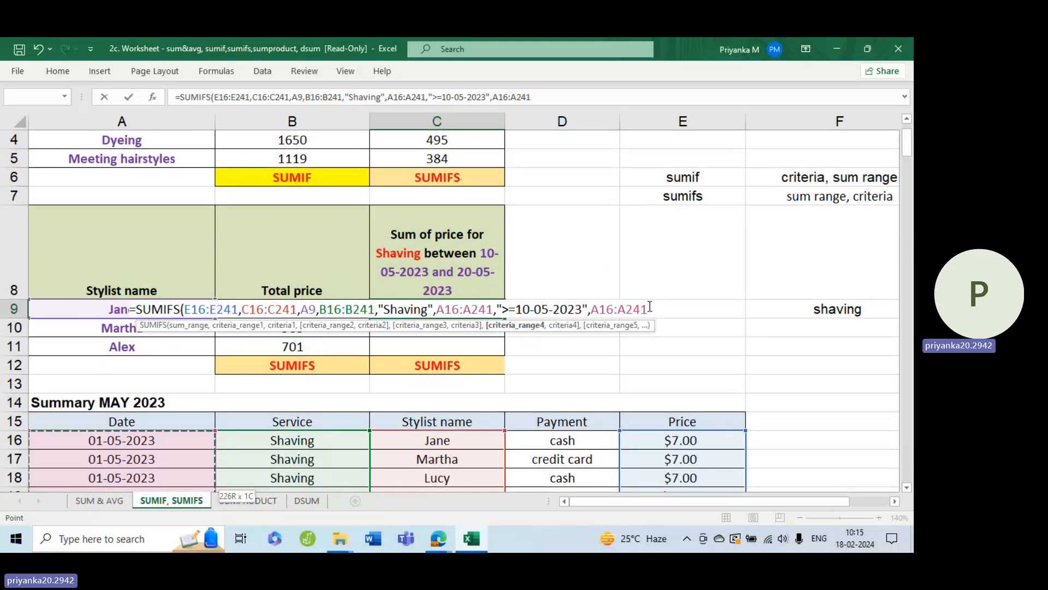
type(",")
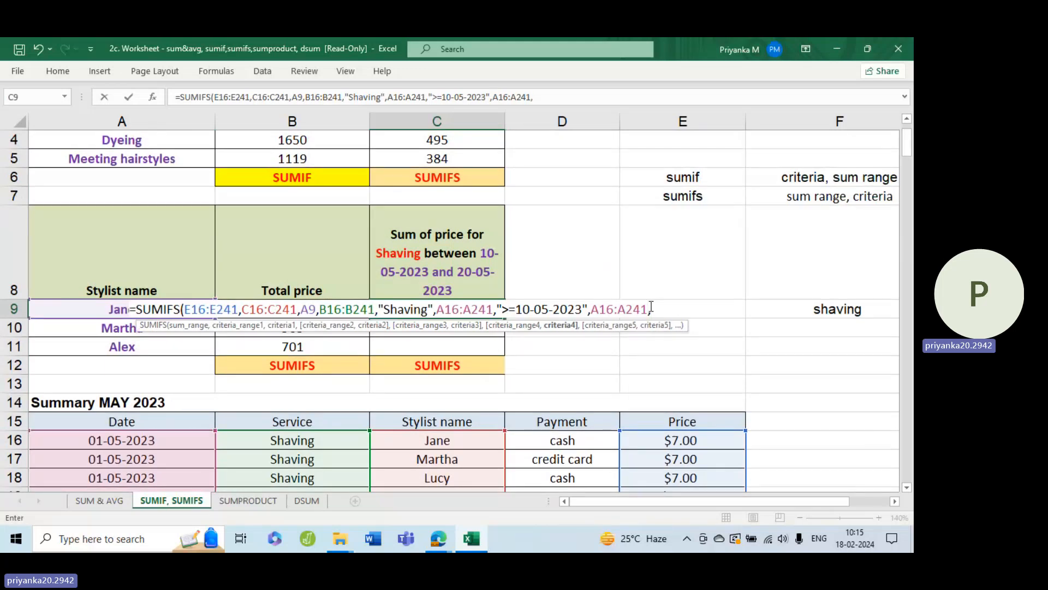
type("\"<=20-05-2023")
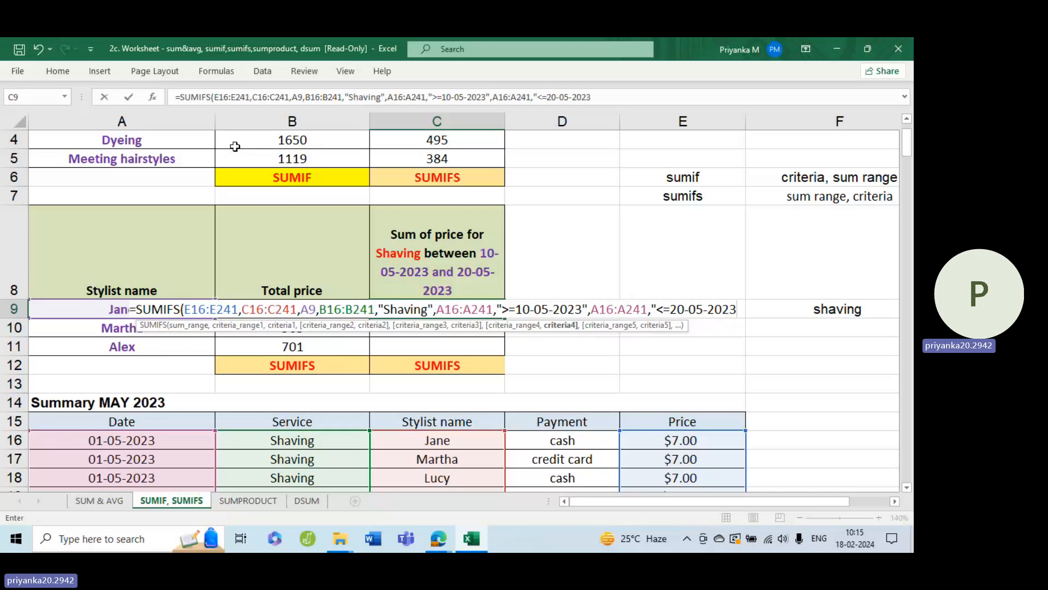
type("\")")
key("Return")
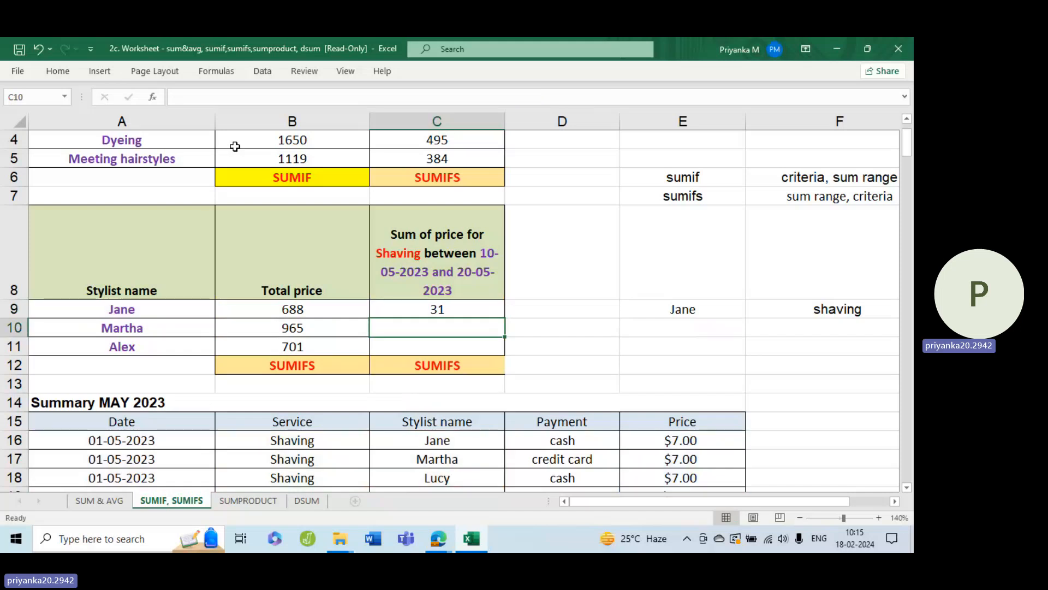
Make the Price, Stylist name and Service ranges in the C9 formula absolute: $E$16:$E$241, $C$16:$C$241 and $B$16:$B$241
left_click(473, 307)
double_click(473, 307)
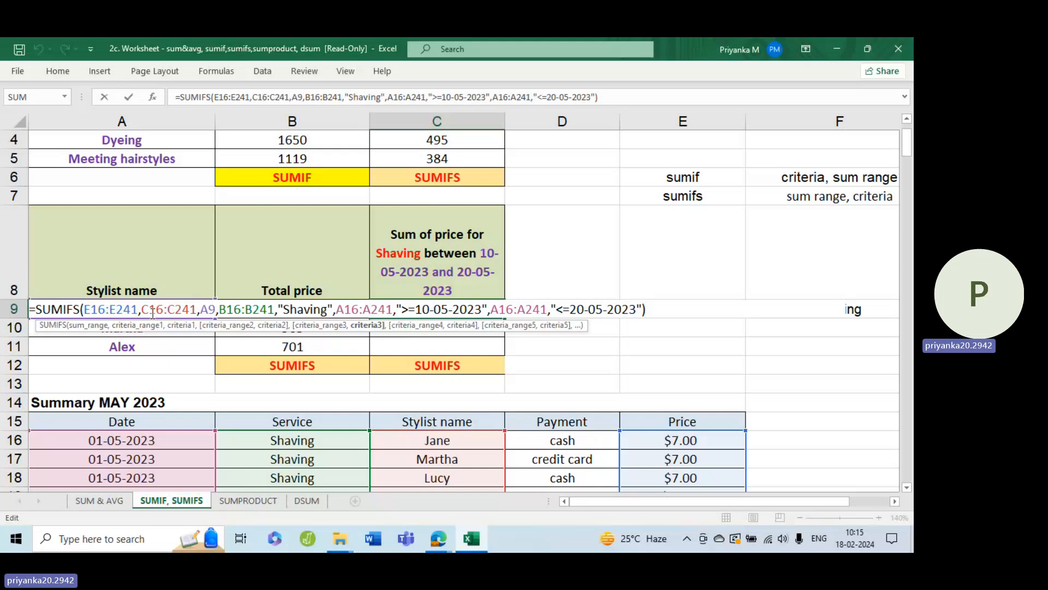
double_click(109, 305)
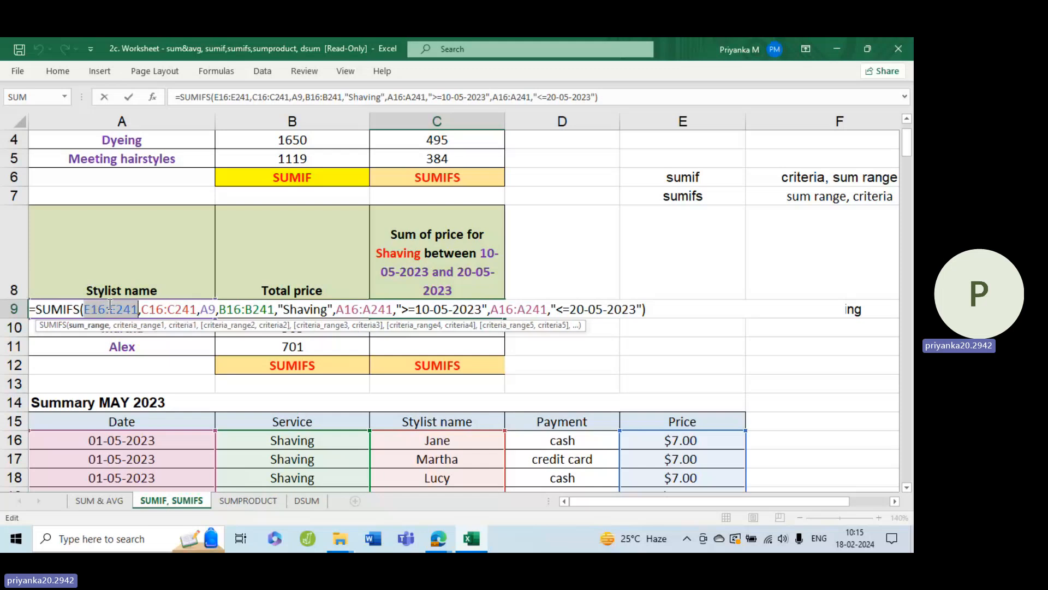
key("F4")
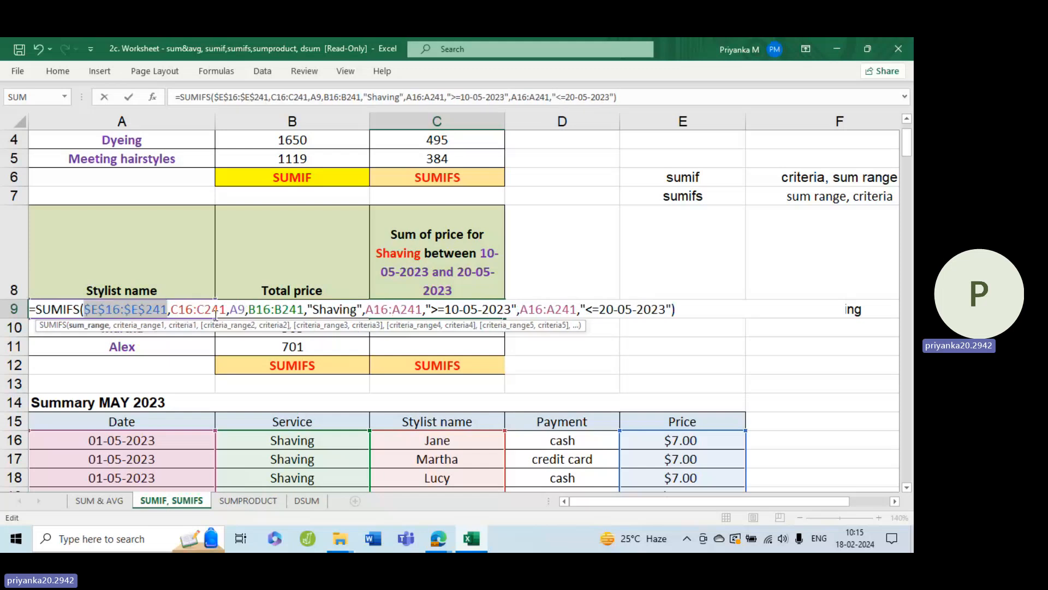
left_click(197, 310)
key("F4")
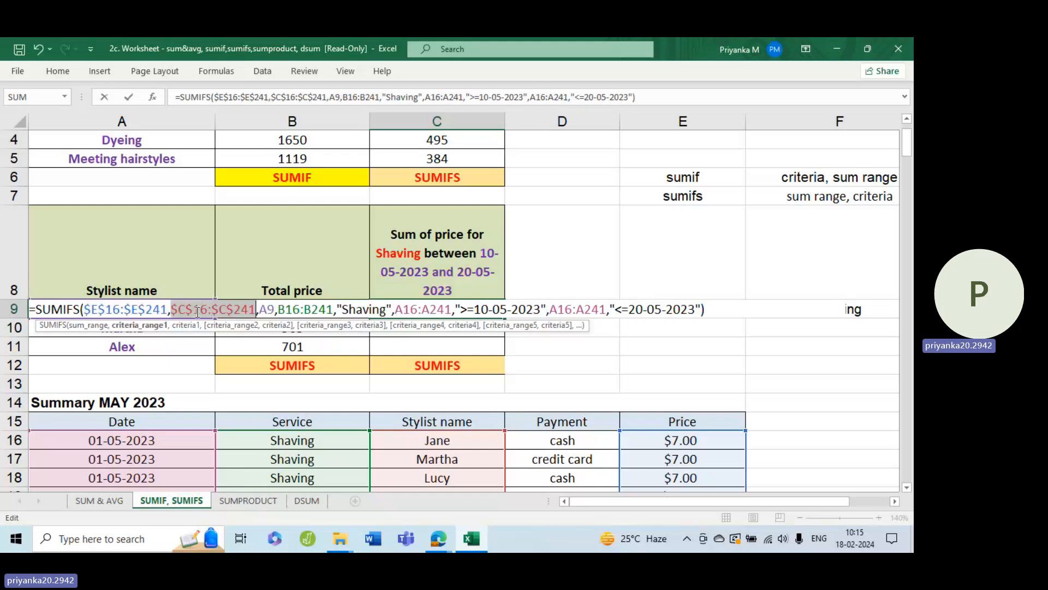
double_click(306, 309)
key("F4")
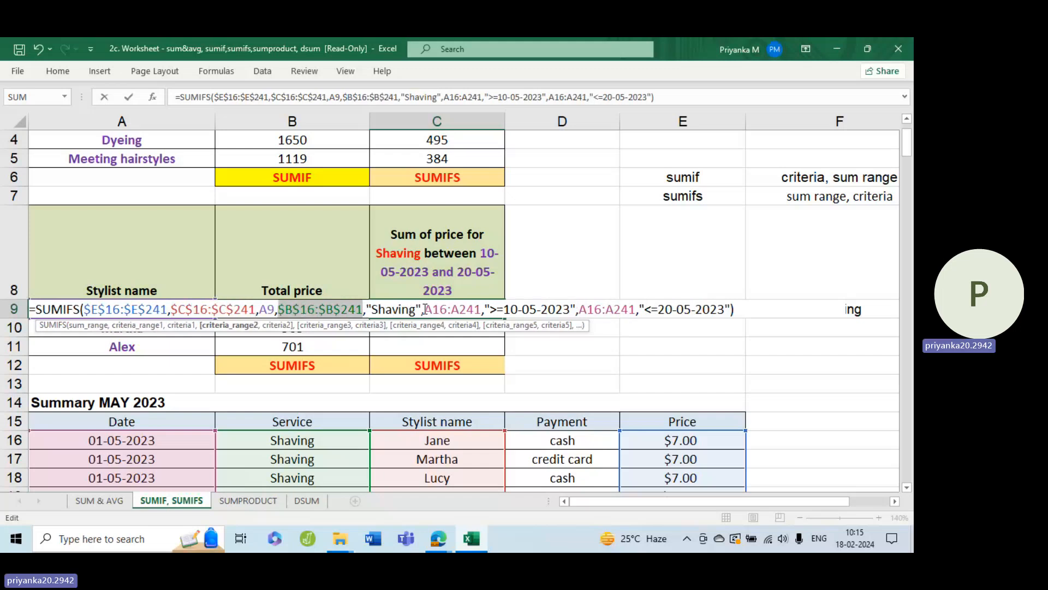
Make both Date ranges in the C9 formula absolute as $A$16:$A$241 and commit the formula
left_click(458, 310)
double_click(453, 310)
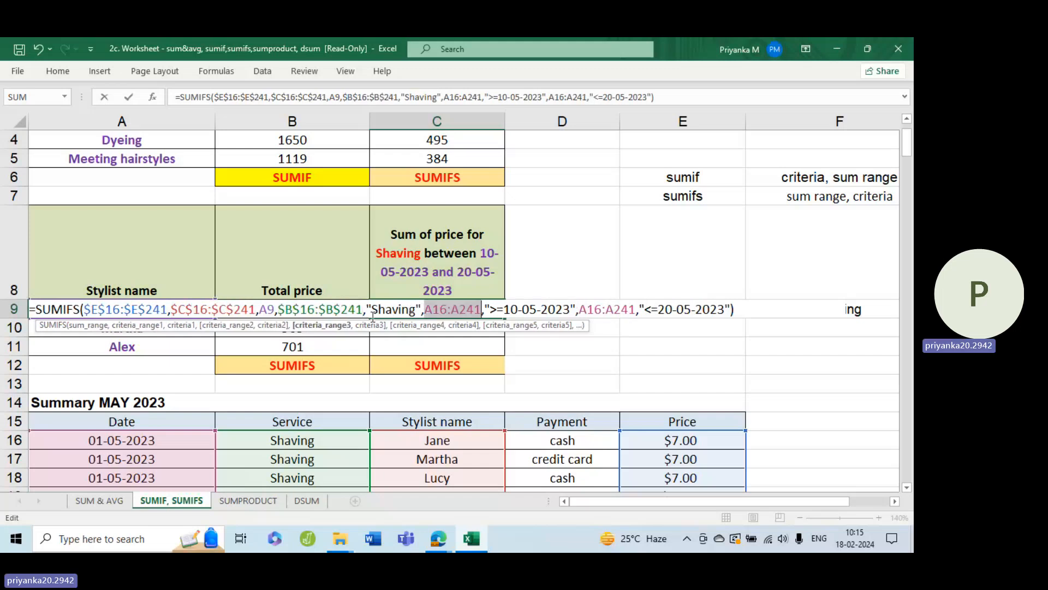
key("F4")
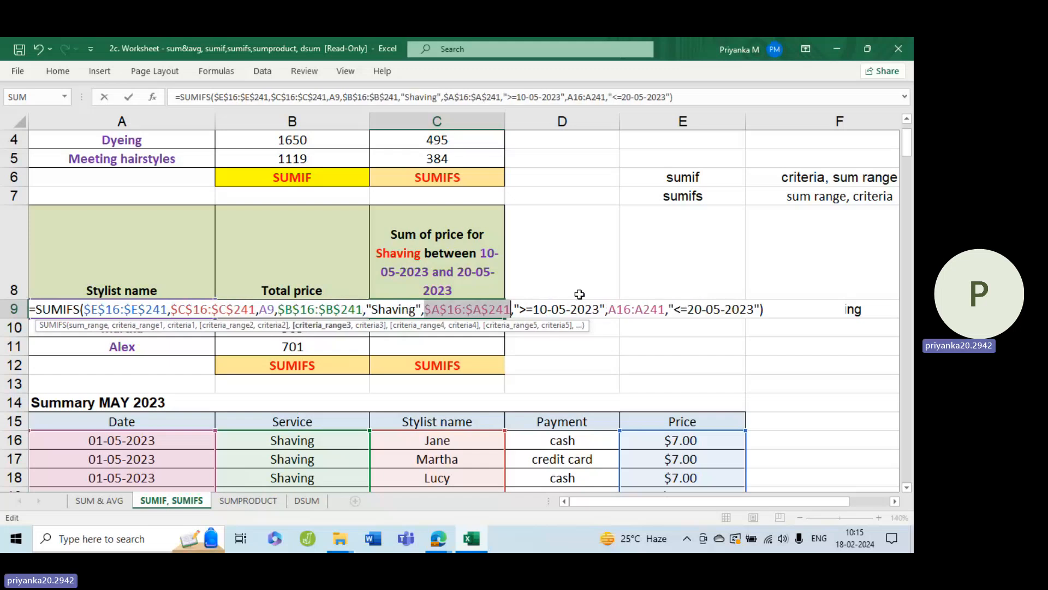
double_click(652, 310)
key("F4")
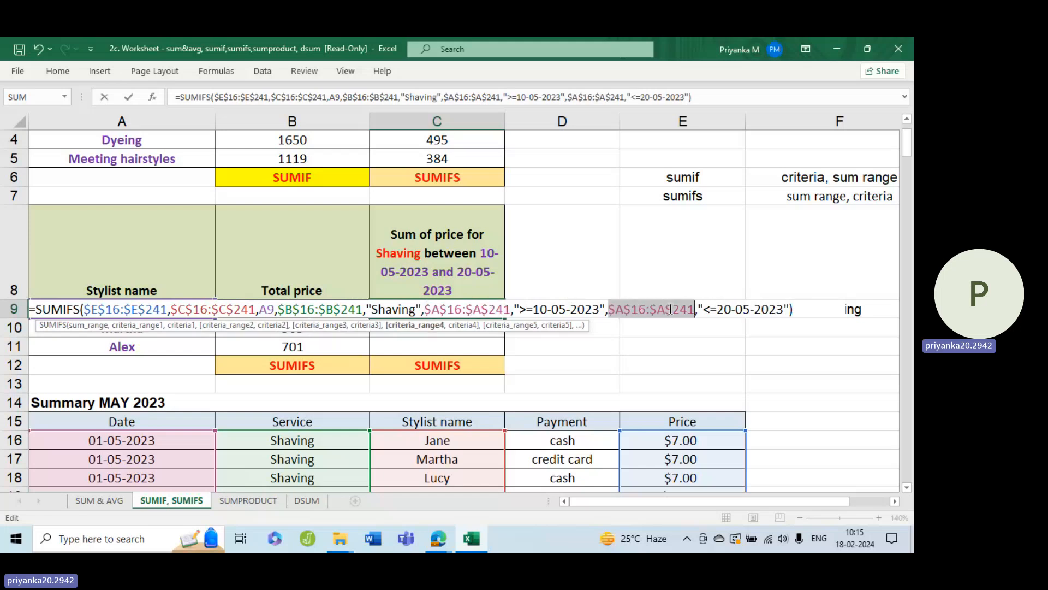
left_click(794, 310)
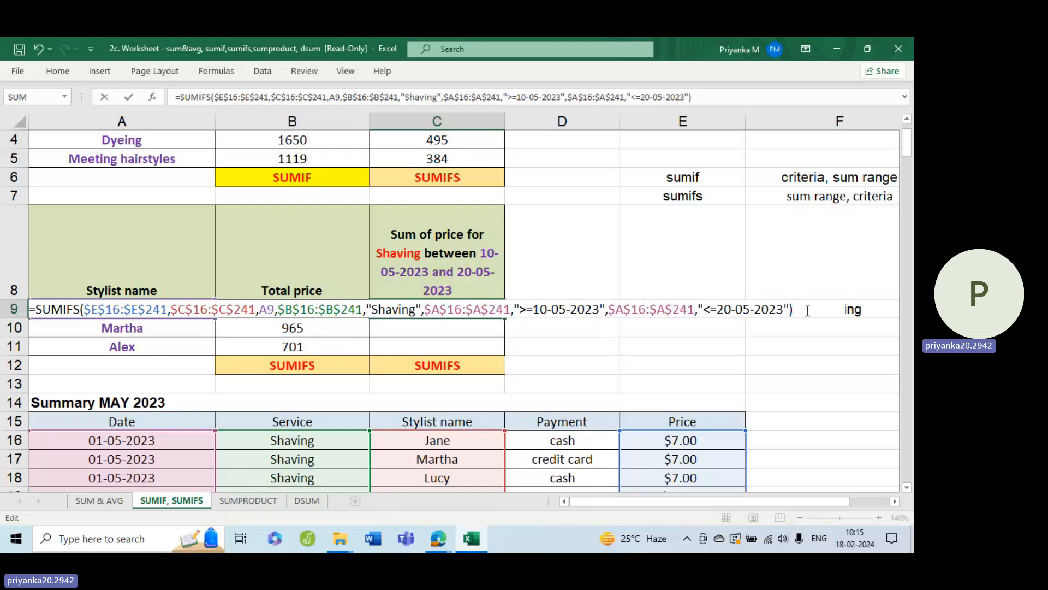
key("Return")
Fill the C9 SUMIFS formula down through C11 for the remaining stylists
left_click(474, 312)
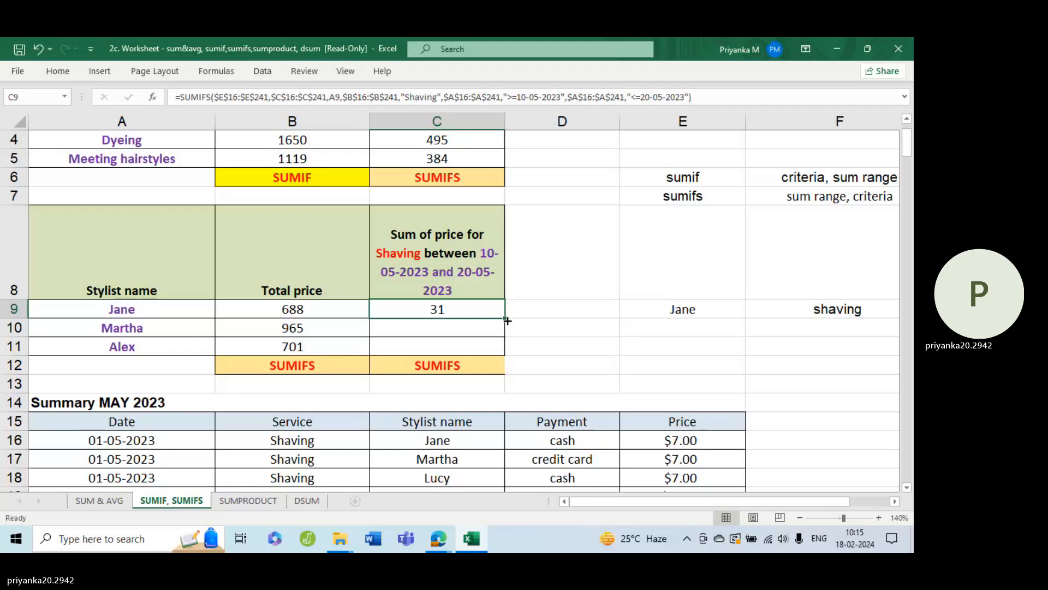
double_click(507, 321)
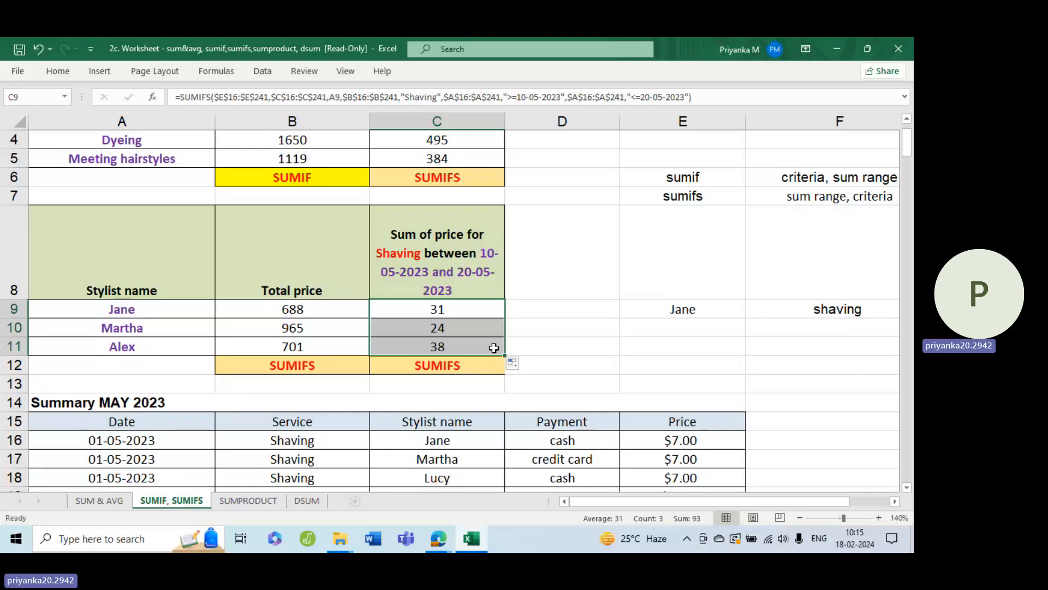